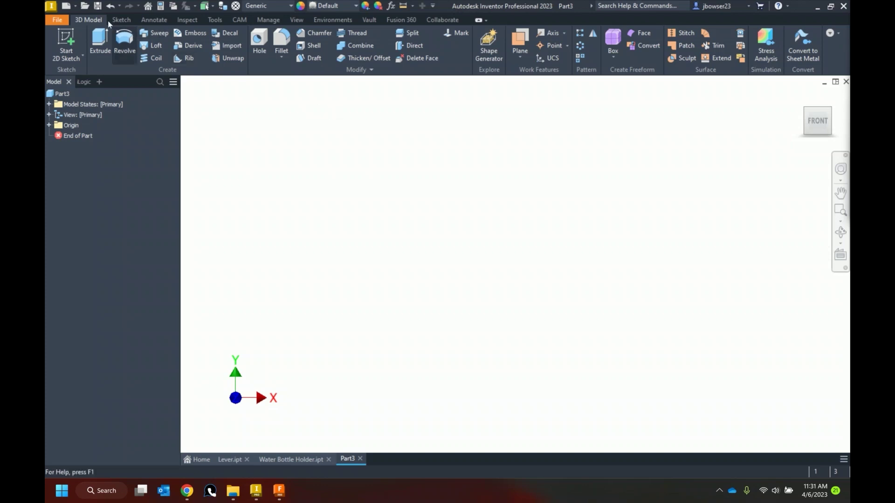
Step: Save the new part under the name Underlay
{"action": "left_click", "coordinate": [100, 7]}
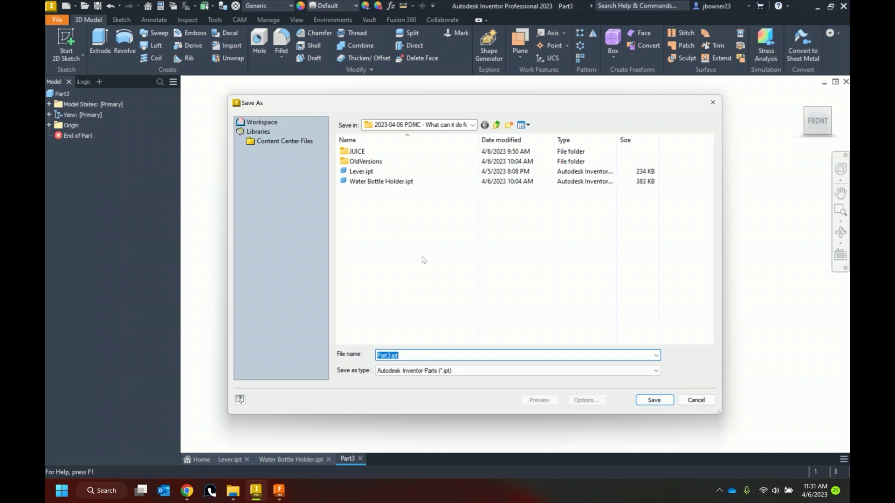
{"action": "type", "text": "Underlay"}
{"action": "key", "text": "Return"}
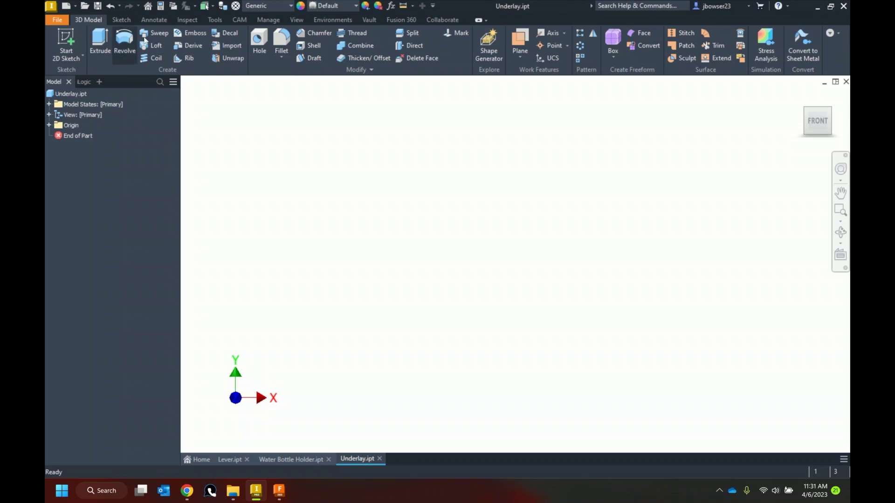
Step: Import YA-Base.dwg as an underlay on the XY plane, placed at the part origin, and view it from the front
{"action": "left_click", "coordinate": [276, 20]}
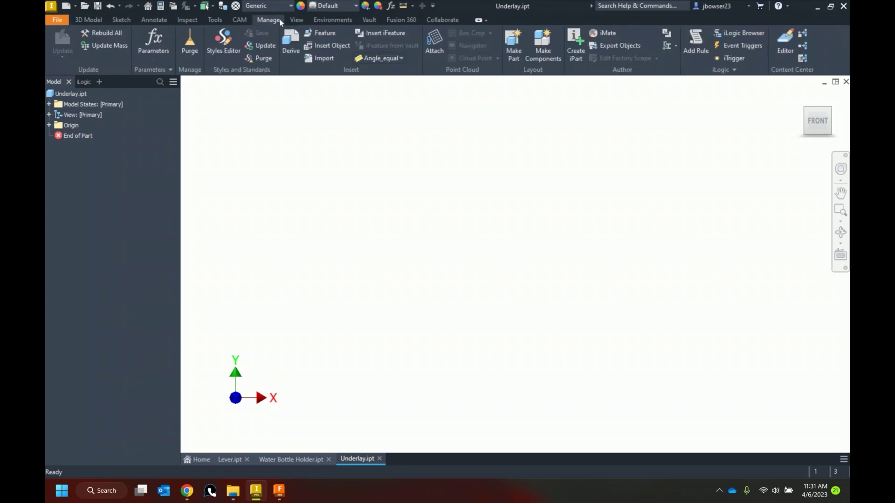
{"action": "left_click", "coordinate": [323, 59]}
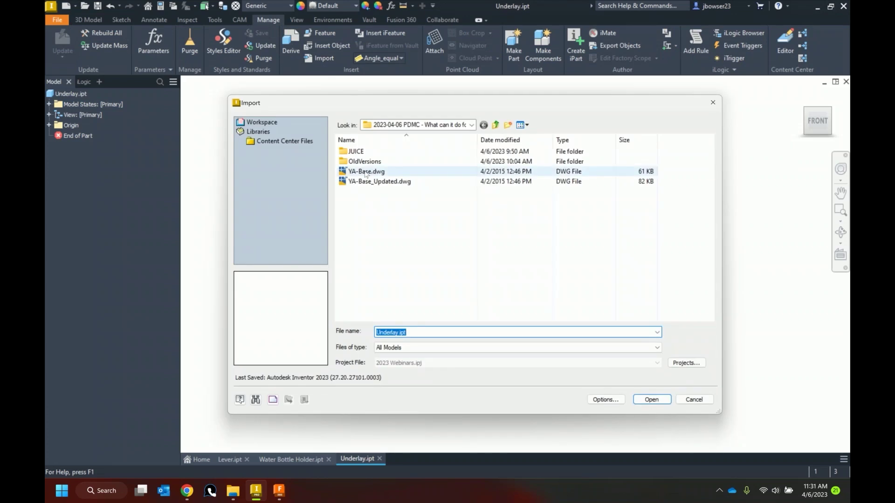
{"action": "left_click", "coordinate": [367, 173]}
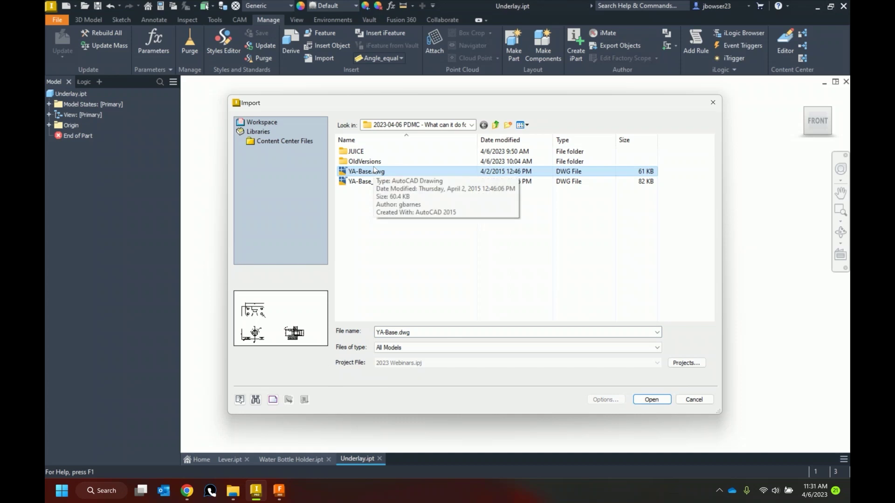
{"action": "left_click", "coordinate": [654, 400]}
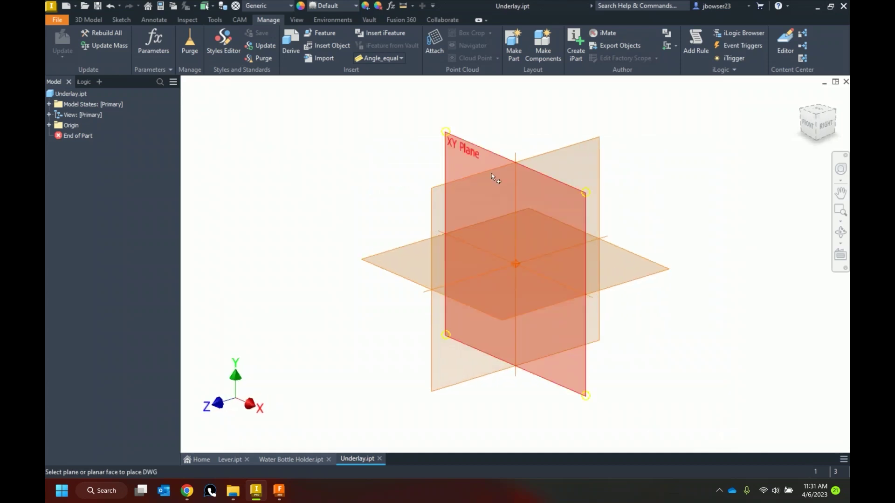
{"action": "left_click", "coordinate": [464, 145]}
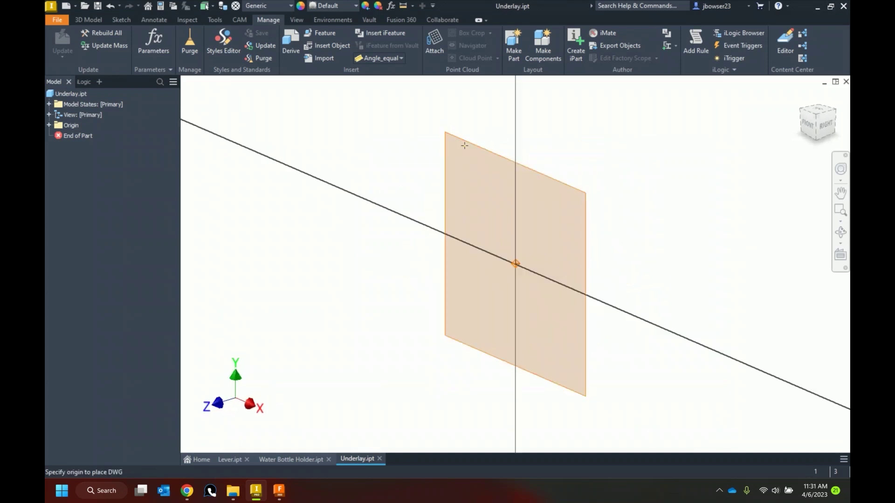
{"action": "left_click", "coordinate": [516, 262]}
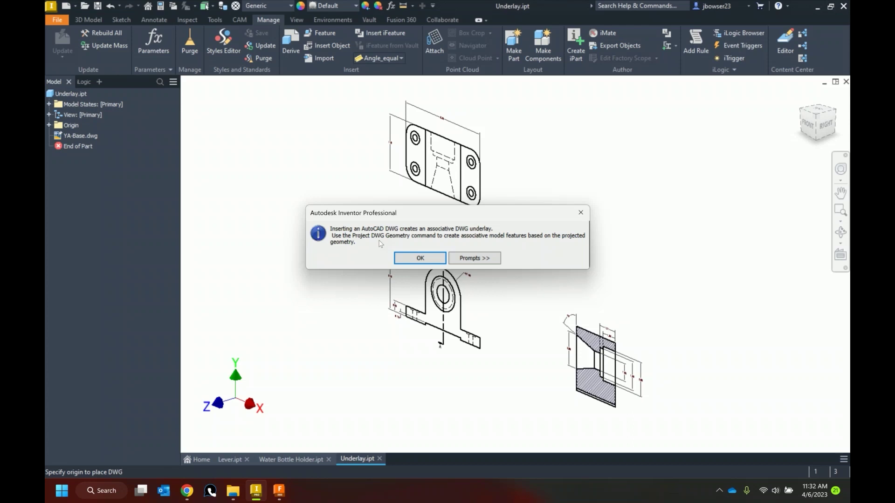
{"action": "left_click", "coordinate": [424, 262]}
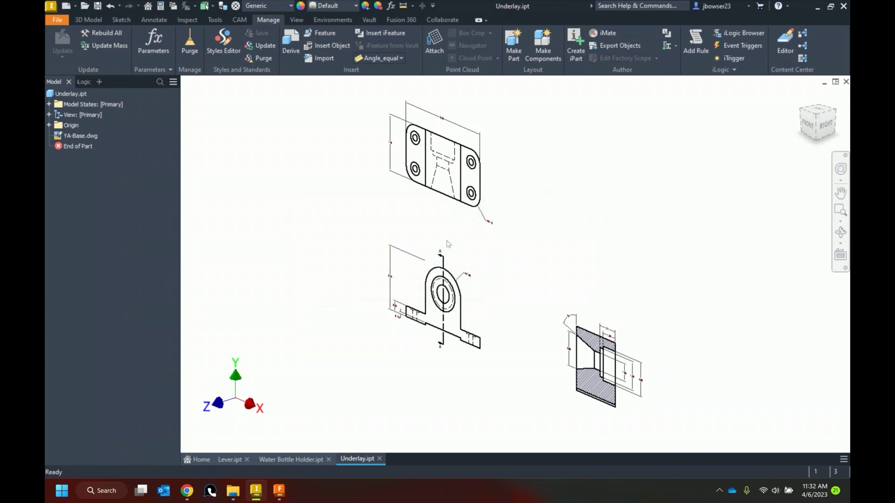
{"action": "left_click", "coordinate": [812, 124]}
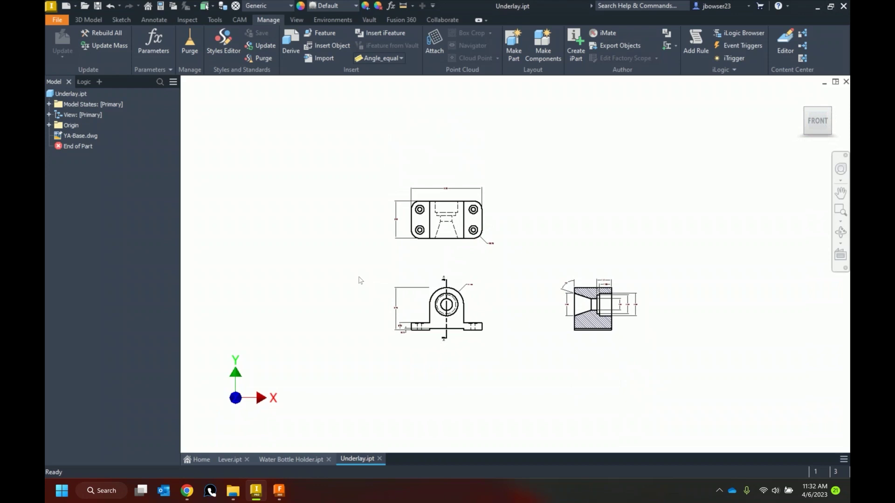
Step: Limit the YA-Base underlay's visible layers to Hidden Edges, Tangent Edges and Visible Edges
{"action": "right_click", "coordinate": [72, 135]}
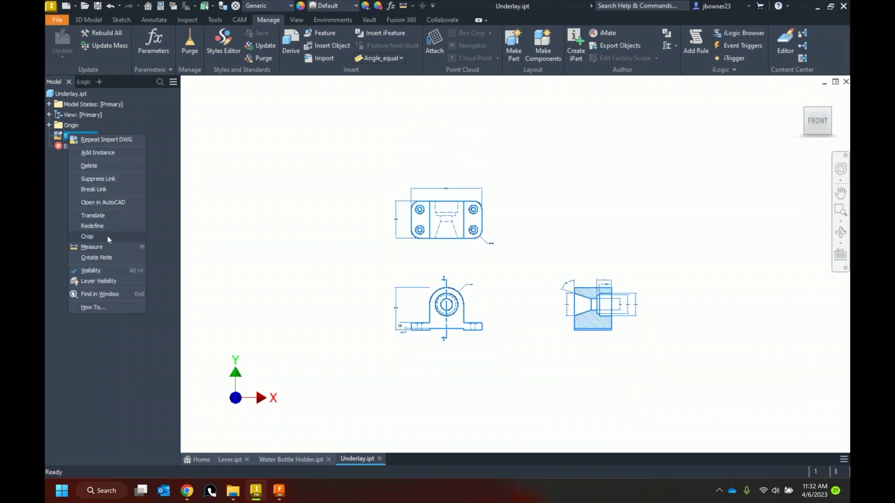
{"action": "left_click", "coordinate": [99, 281]}
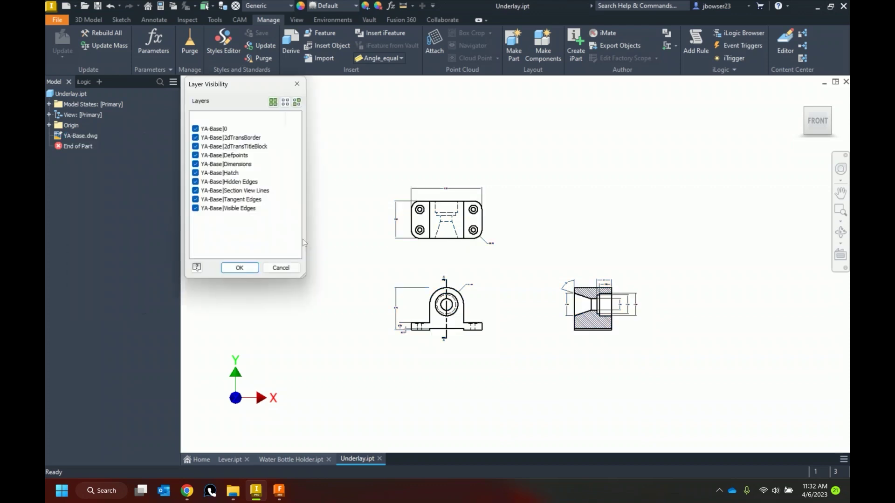
{"action": "left_click", "coordinate": [285, 102]}
{"action": "left_click", "coordinate": [196, 210]}
{"action": "left_click", "coordinate": [196, 200]}
{"action": "left_click", "coordinate": [196, 183]}
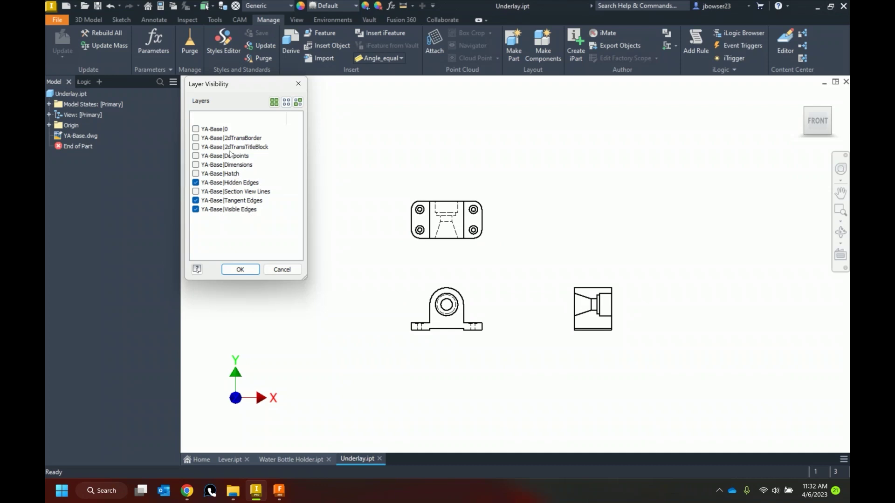
{"action": "left_click", "coordinate": [241, 269]}
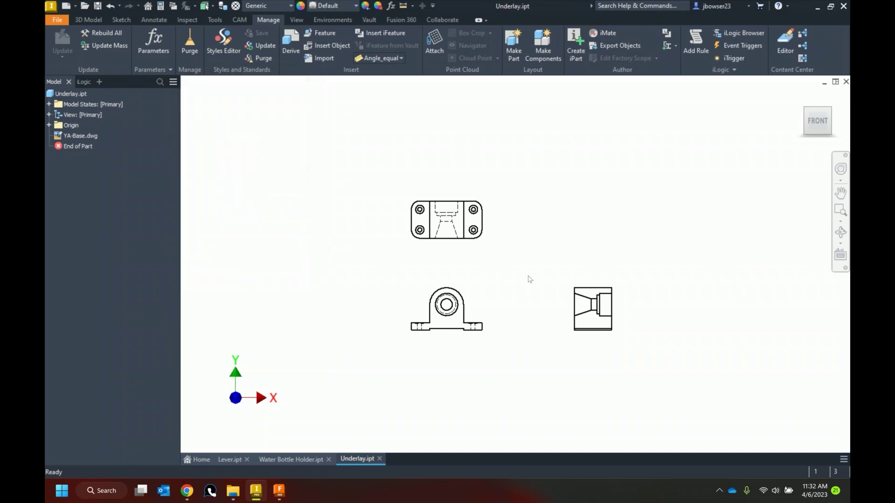
Step: Make the origin's Center Point visible to compare it with the location of the drawing views
{"action": "scroll", "coordinate": [529, 279], "scroll_direction": "up", "scroll_amount": 3}
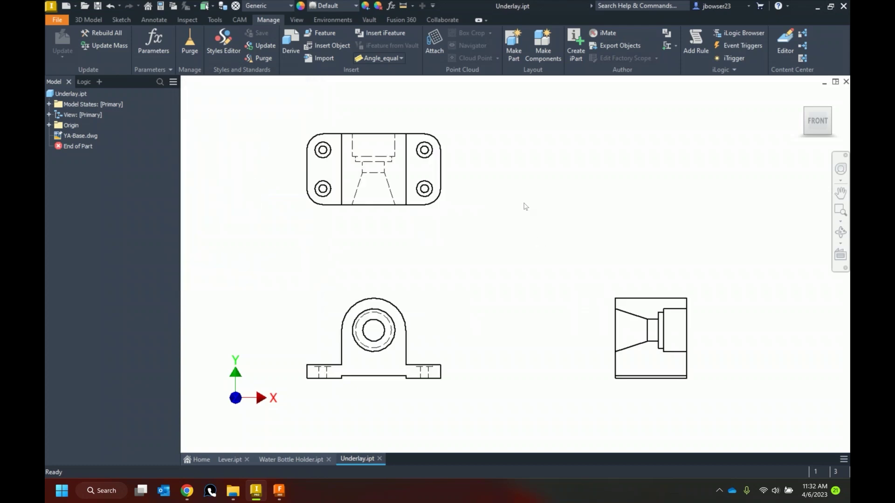
{"action": "scroll", "coordinate": [525, 207], "scroll_direction": "down", "scroll_amount": 5}
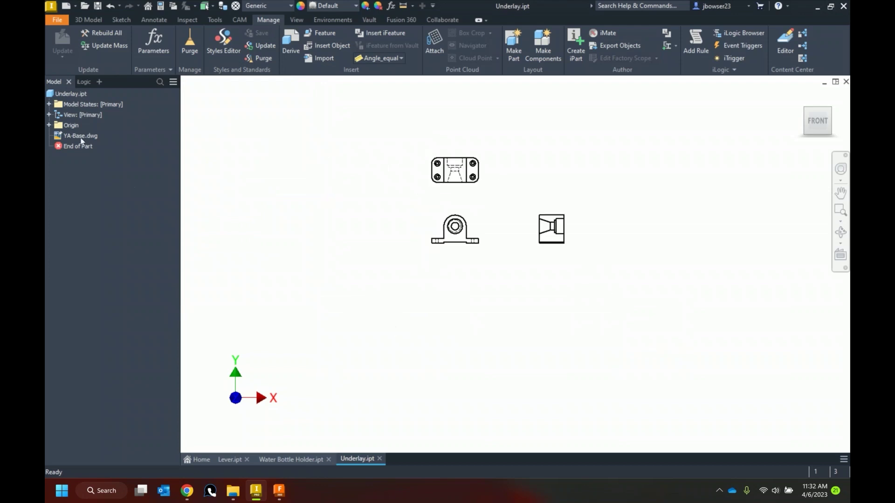
{"action": "left_click", "coordinate": [49, 125]}
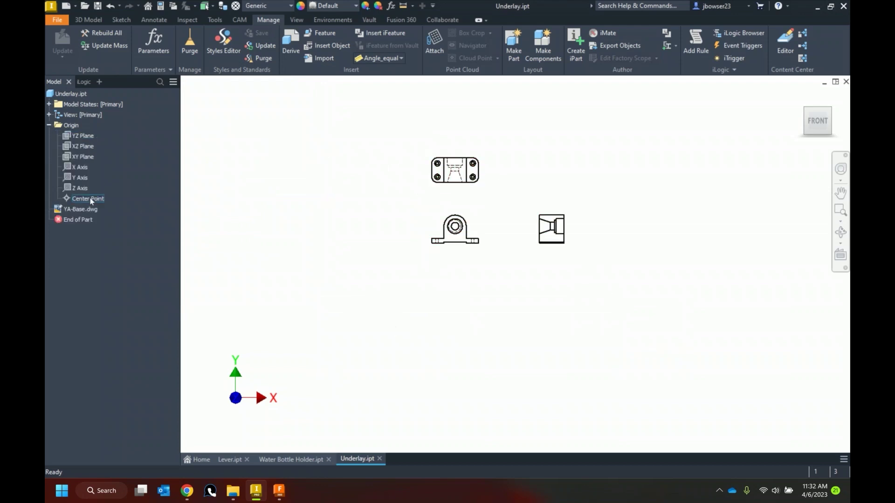
{"action": "right_click", "coordinate": [90, 199]}
{"action": "left_click", "coordinate": [395, 244]}
{"action": "left_click", "coordinate": [804, 124]}
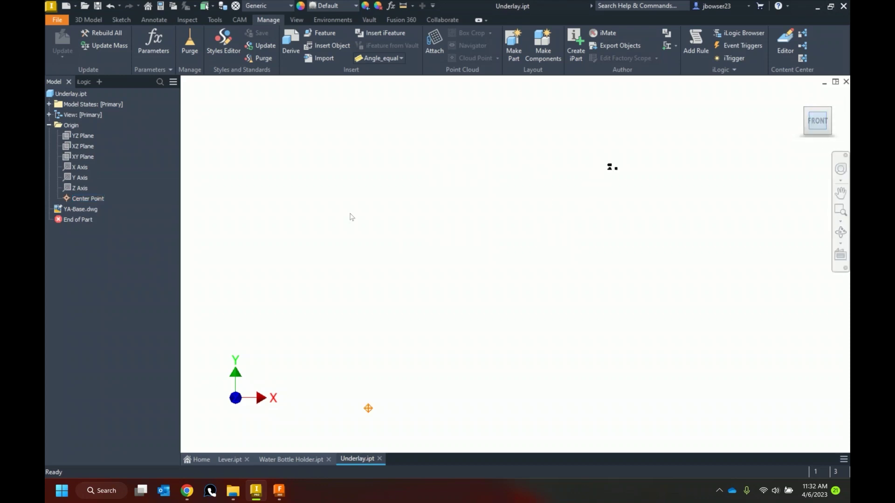
{"action": "left_click", "coordinate": [419, 371]}
{"action": "scroll", "coordinate": [629, 180], "scroll_direction": "down", "scroll_amount": 5}
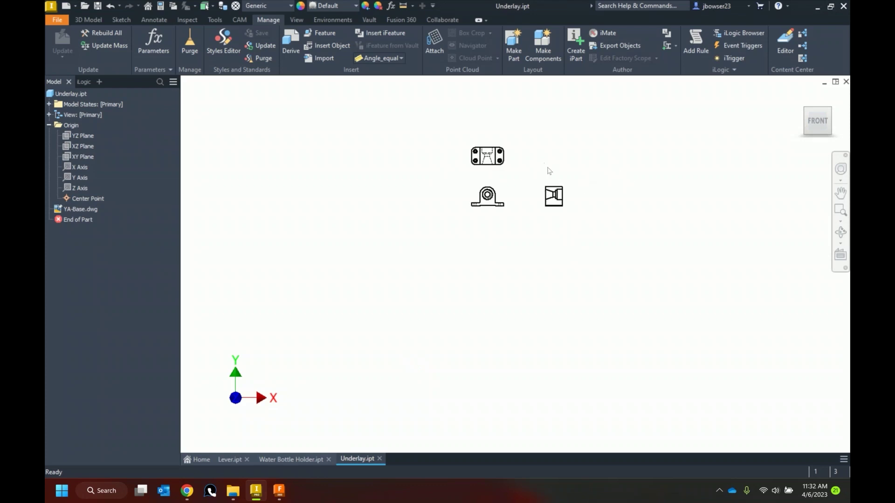
Step: Translate the YA-Base underlay so the bore center of its front view sits on the origin's Center Point
{"action": "right_click", "coordinate": [84, 208]}
{"action": "left_click", "coordinate": [106, 293]}
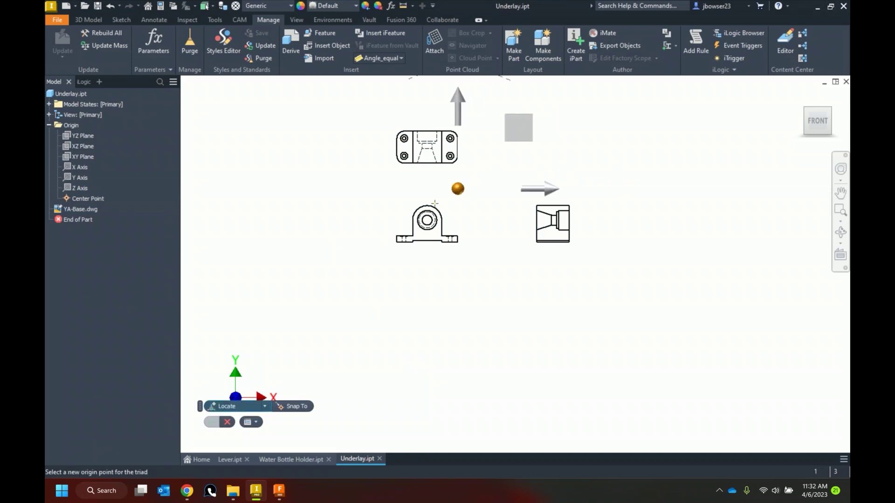
{"action": "left_click", "coordinate": [426, 220]}
{"action": "scroll", "coordinate": [430, 216], "scroll_direction": "up", "scroll_amount": 5}
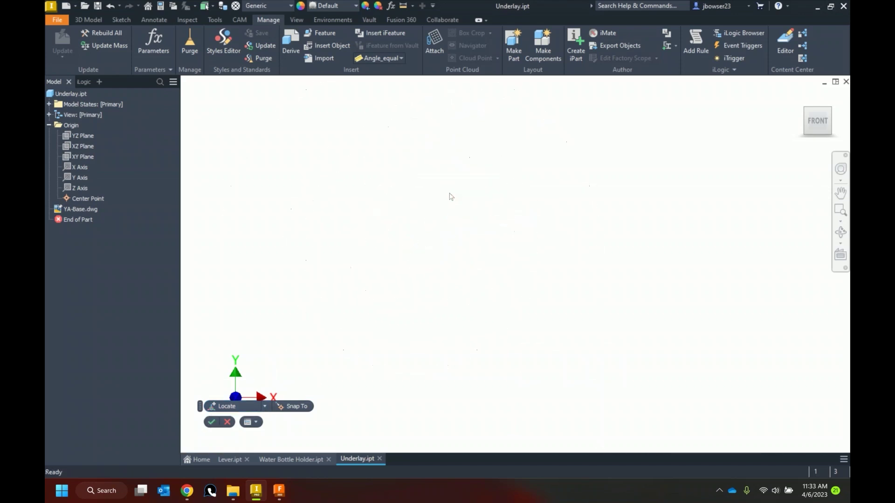
{"action": "left_click", "coordinate": [213, 423]}
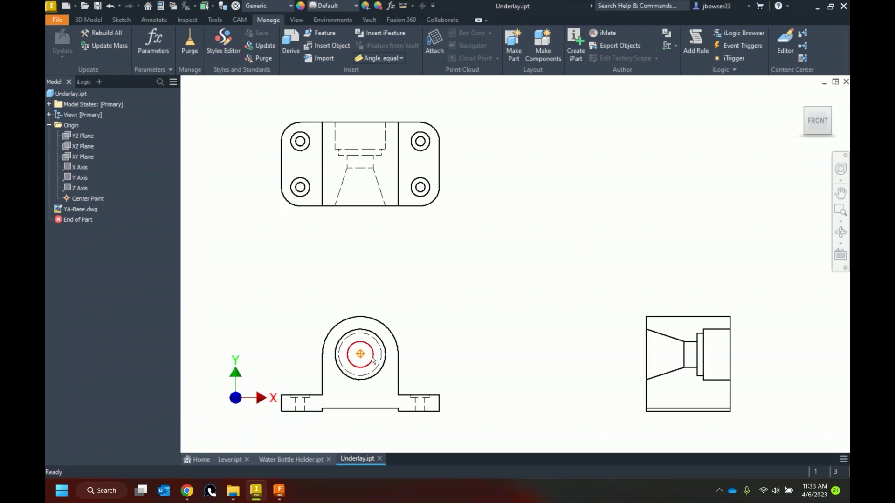
{"action": "left_click", "coordinate": [360, 354]}
{"action": "key", "text": "Escape"}
Step: Start a sketch on the XY plane and project the front view's closed outer profile from the DWG as a loop
{"action": "right_click", "coordinate": [81, 156]}
{"action": "left_click", "coordinate": [116, 187]}
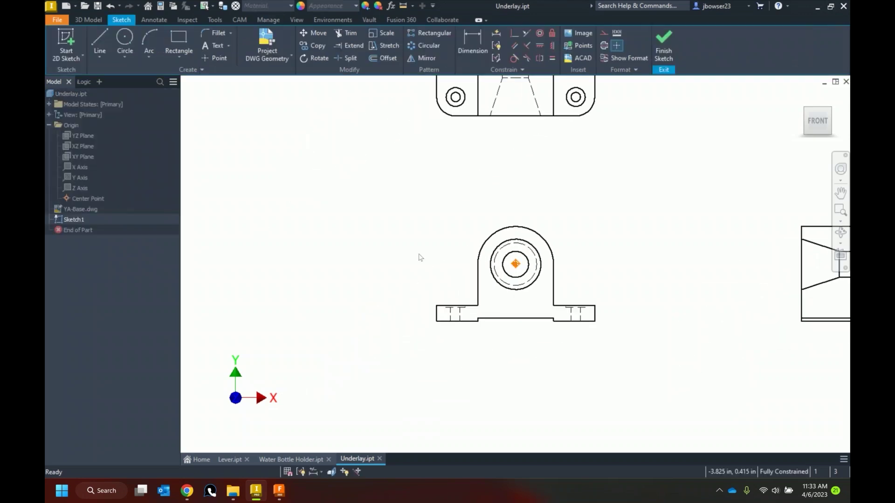
{"action": "left_click", "coordinate": [278, 56]}
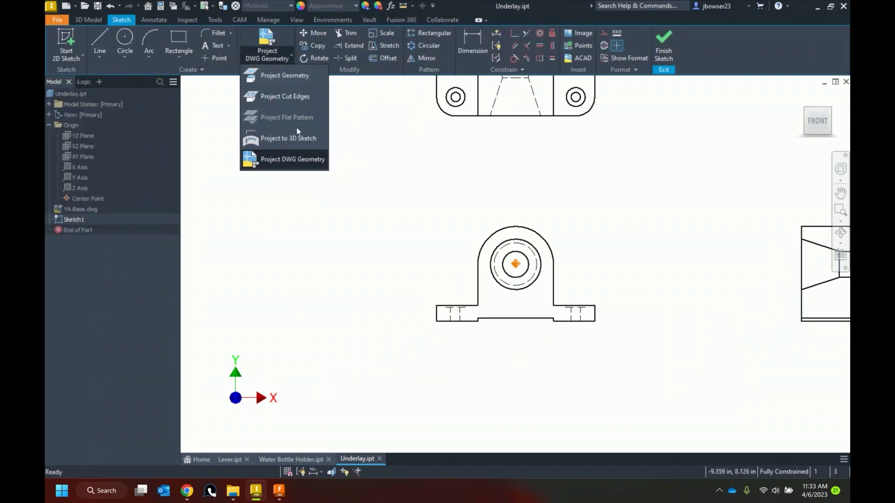
{"action": "left_click", "coordinate": [280, 160]}
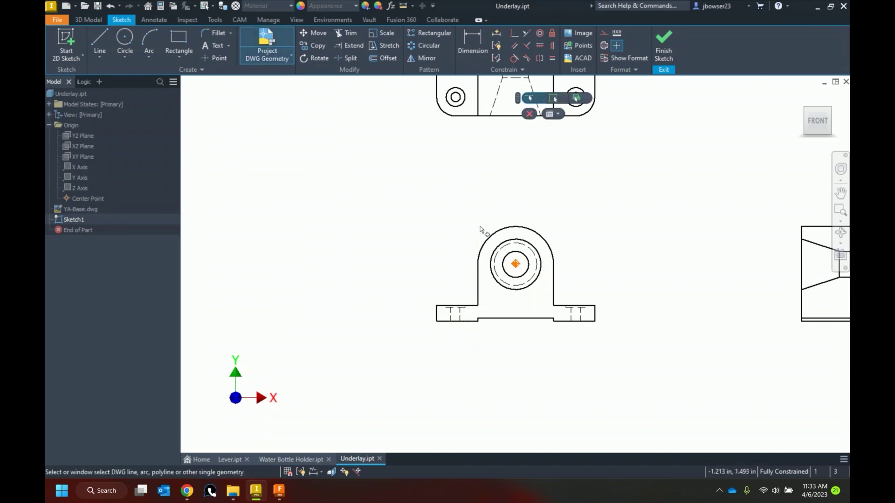
{"action": "left_click_drag", "start_coordinate": [513, 101], "coordinate": [585, 162]}
{"action": "left_click", "coordinate": [625, 158]}
{"action": "left_click", "coordinate": [521, 228]}
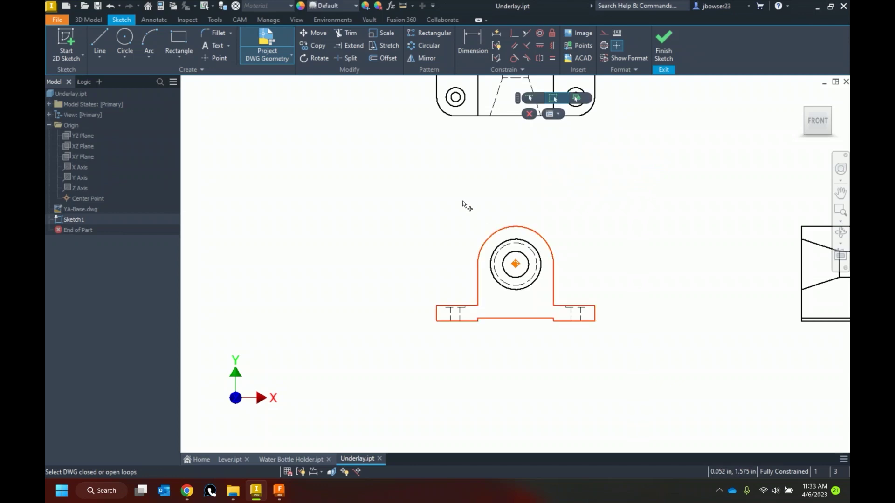
Step: Project the individual outer edges of the underlay's side view into the sketch
{"action": "middle_click_drag", "start_coordinate": [513, 174], "coordinate": [279, 169]}
{"action": "middle_click_drag", "start_coordinate": [596, 234], "coordinate": [598, 234]}
{"action": "left_click", "coordinate": [535, 100]}
{"action": "left_click", "coordinate": [593, 223]}
{"action": "left_click", "coordinate": [653, 236]}
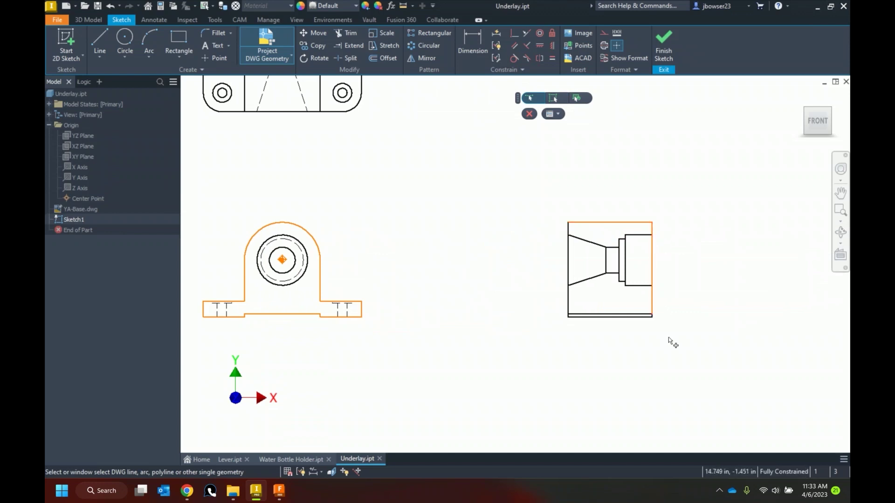
{"action": "scroll", "coordinate": [627, 294], "scroll_direction": "down", "scroll_amount": 5}
{"action": "left_click", "coordinate": [585, 205]}
{"action": "scroll", "coordinate": [609, 289], "scroll_direction": "up", "scroll_amount": 5}
{"action": "scroll", "coordinate": [533, 208], "scroll_direction": "down", "scroll_amount": 4}
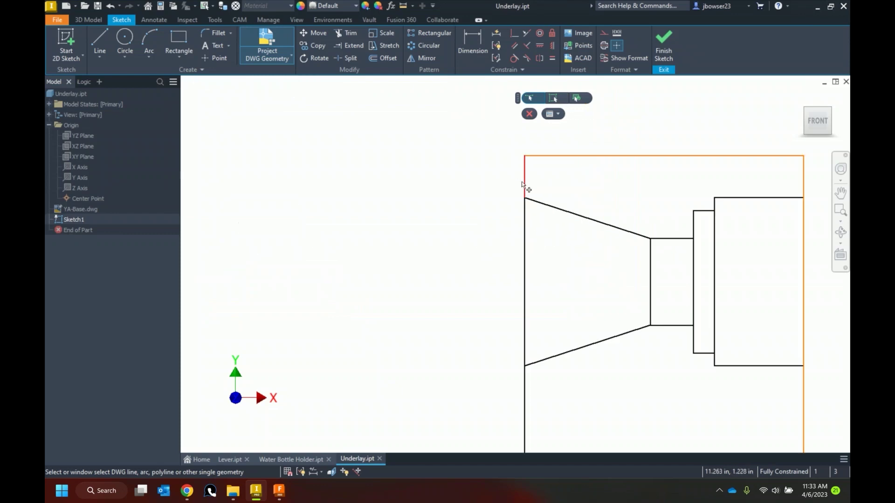
{"action": "left_click", "coordinate": [524, 248]}
{"action": "middle_click_drag", "start_coordinate": [477, 323], "coordinate": [462, 172]}
{"action": "middle_click_drag", "start_coordinate": [527, 285], "coordinate": [527, 274]}
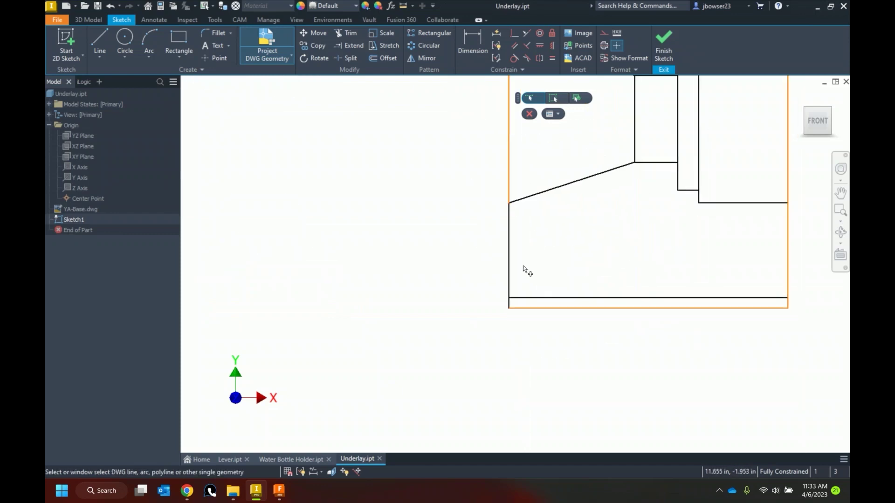
{"action": "scroll", "coordinate": [504, 305], "scroll_direction": "down", "scroll_amount": 3}
{"action": "scroll", "coordinate": [541, 300], "scroll_direction": "up", "scroll_amount": 5}
{"action": "left_click", "coordinate": [529, 115]}
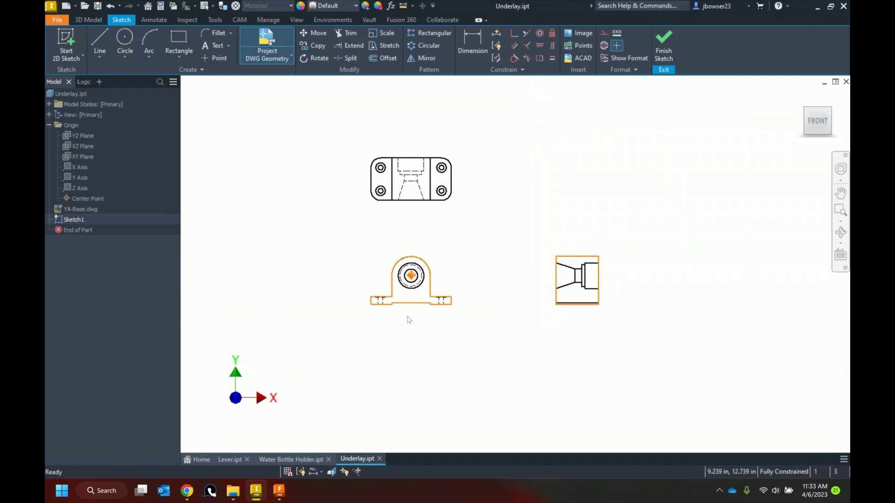
Step: Add a driven dimension across the top edge of the projected side view, accept it, and finish the sketch
{"action": "scroll", "coordinate": [419, 300], "scroll_direction": "down", "scroll_amount": 5}
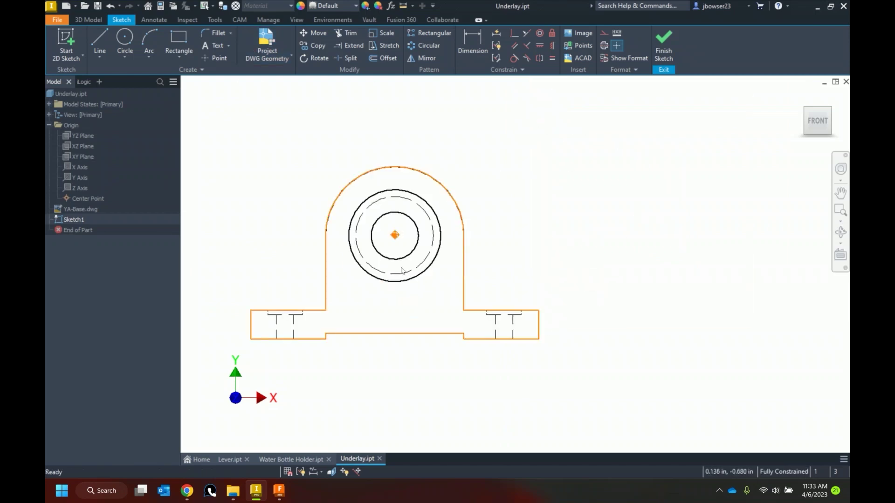
{"action": "scroll", "coordinate": [385, 287], "scroll_direction": "up", "scroll_amount": 4}
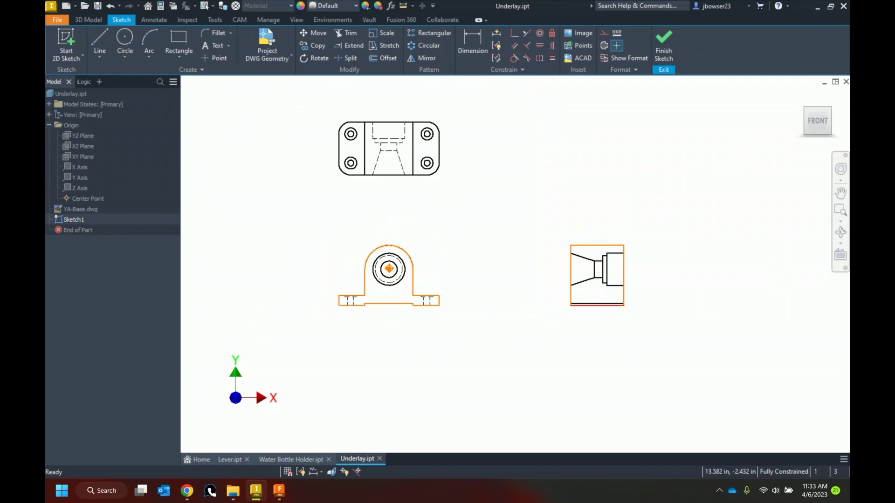
{"action": "left_click", "coordinate": [477, 44]}
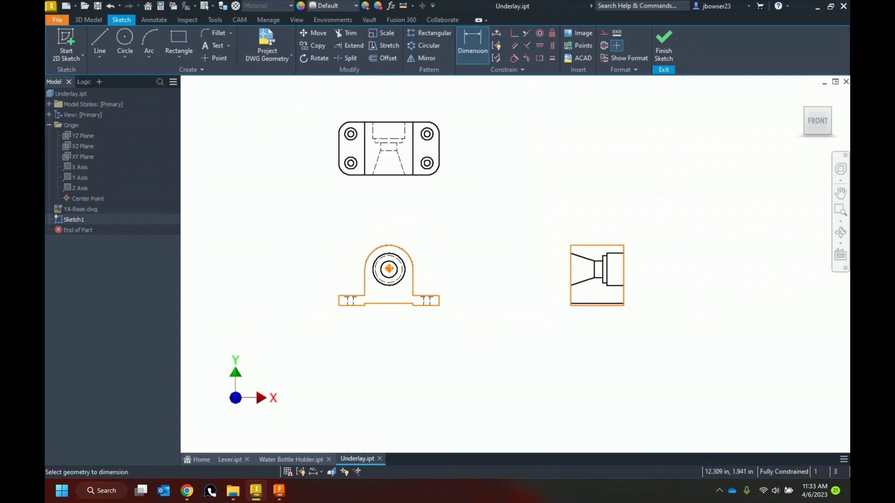
{"action": "left_click", "coordinate": [596, 246]}
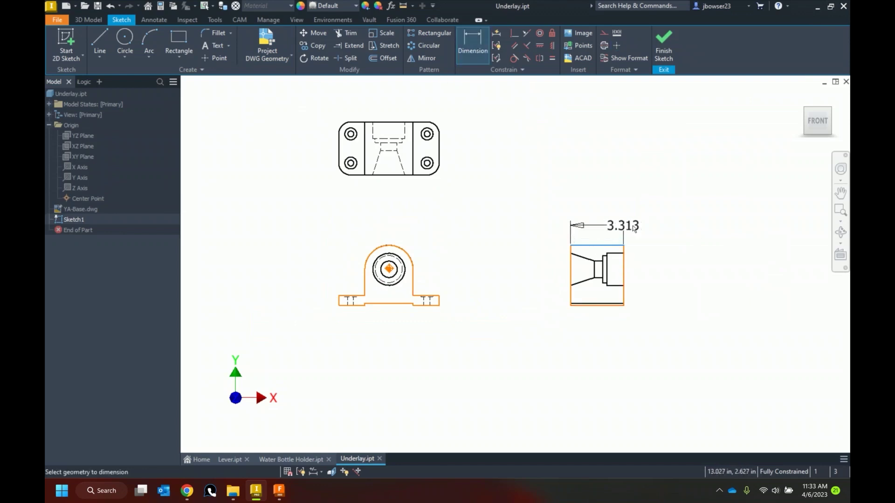
{"action": "left_click", "coordinate": [660, 225]}
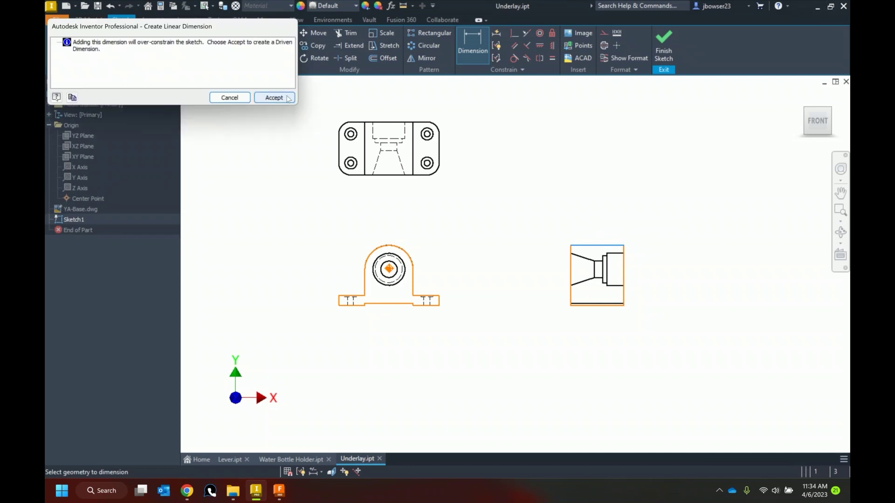
{"action": "left_click", "coordinate": [288, 98]}
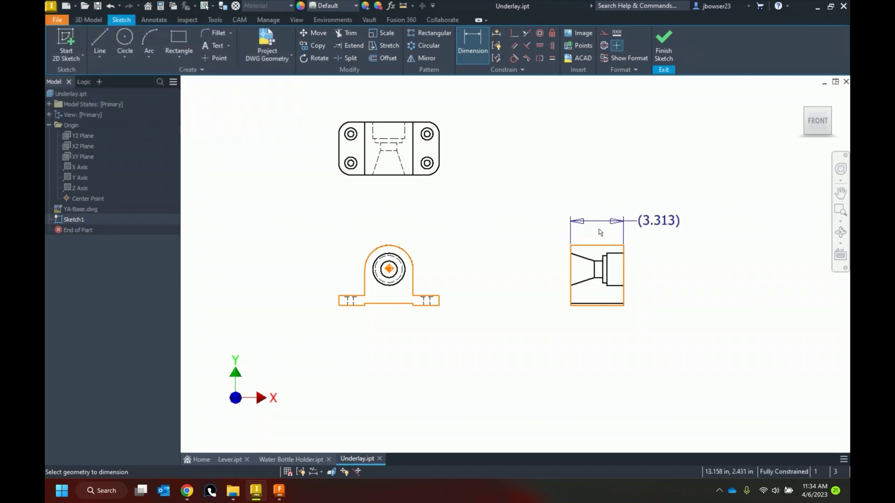
{"action": "left_click", "coordinate": [666, 50]}
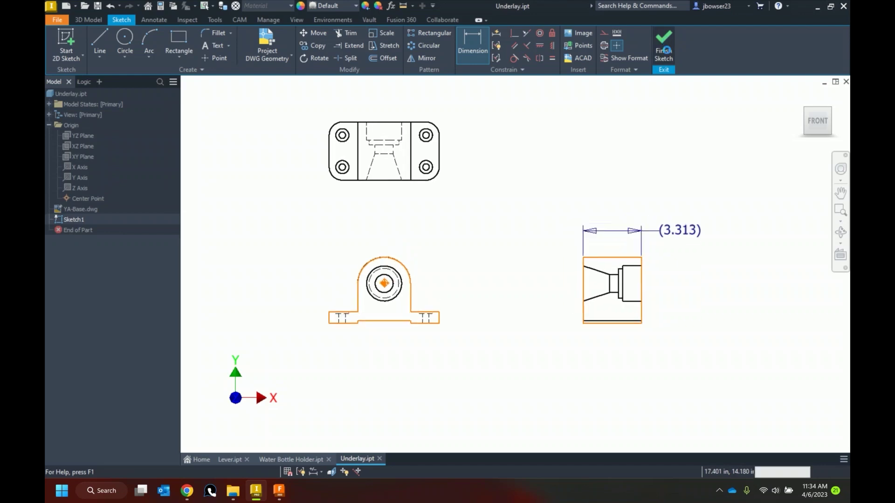
Step: Extrude the front view profile in the flipped direction, setting its distance by referencing the side view's driven dimension d1
{"action": "right_click", "coordinate": [490, 218]}
{"action": "left_click", "coordinate": [524, 199]}
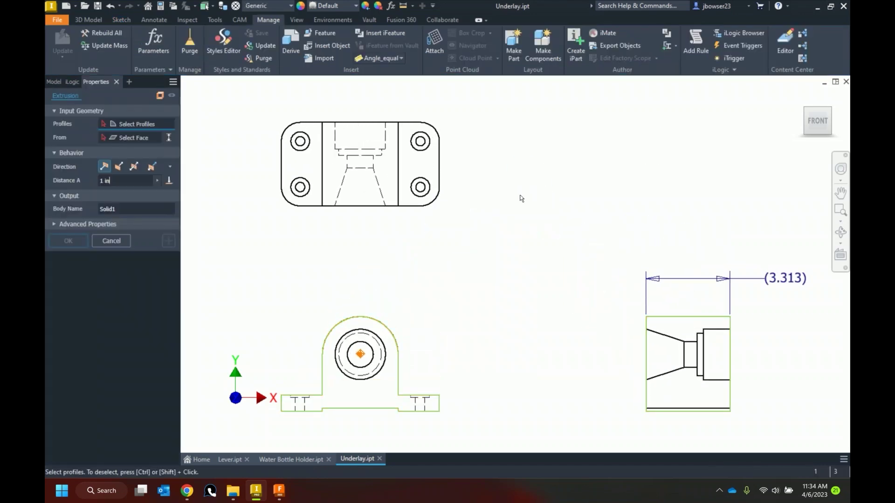
{"action": "left_click", "coordinate": [386, 402]}
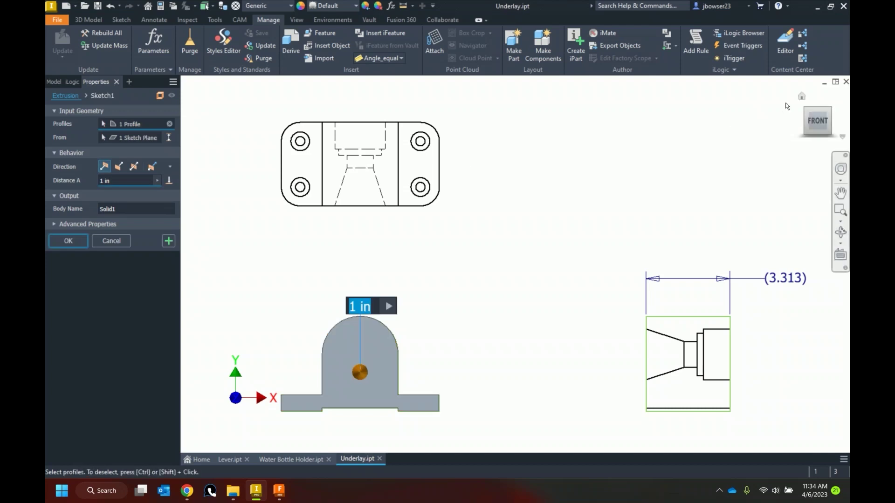
{"action": "key", "text": "F6"}
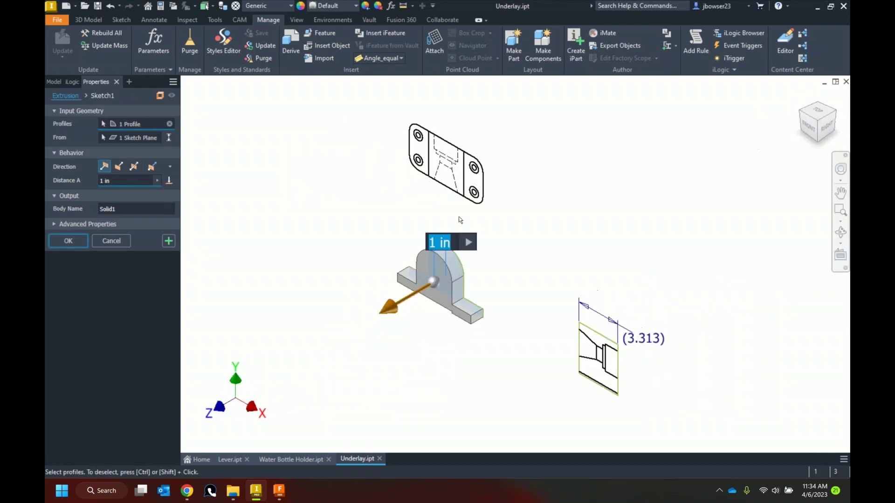
{"action": "left_click", "coordinate": [120, 167]}
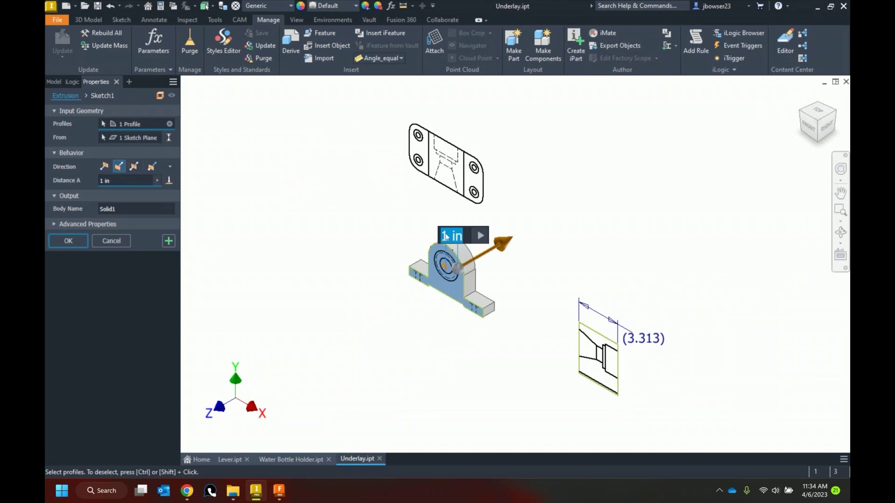
{"action": "left_click", "coordinate": [651, 342]}
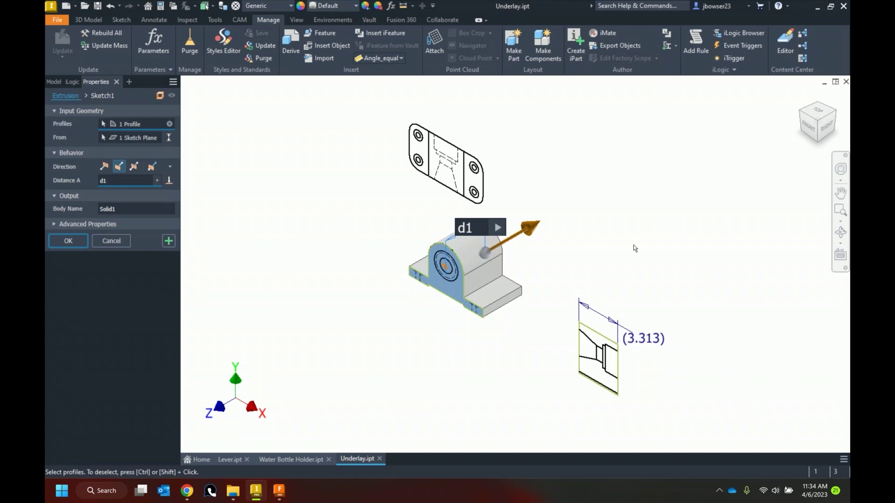
{"action": "left_click", "coordinate": [73, 241]}
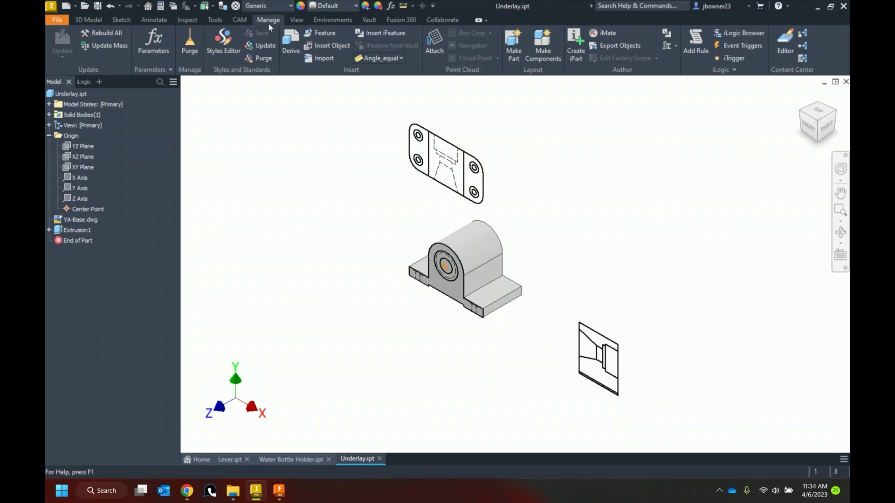
Step: Import YA-Base.dwg again onto the top face of the base's foot, placing its origin at the face's inner back corner
{"action": "left_click", "coordinate": [322, 59]}
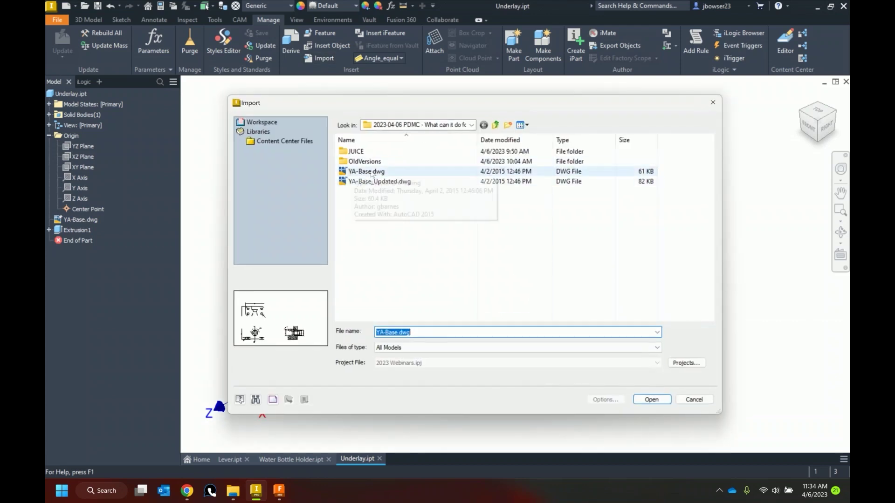
{"action": "double_click", "coordinate": [371, 172]}
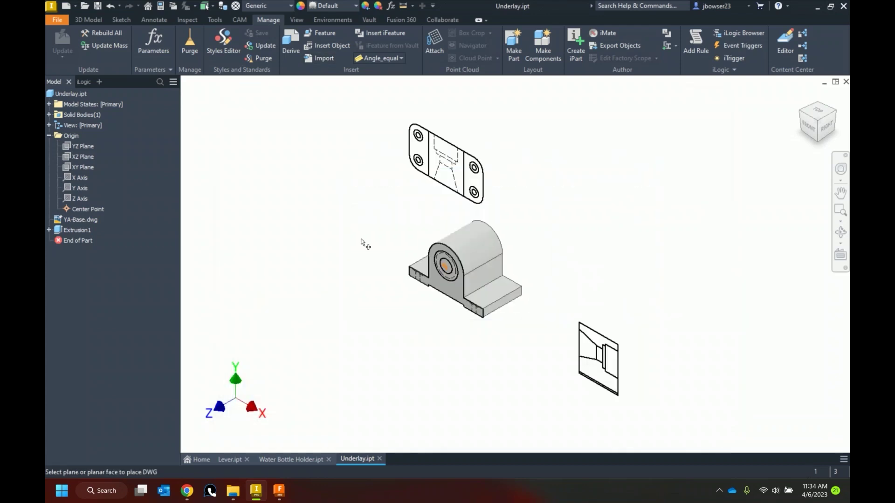
{"action": "left_click", "coordinate": [494, 291]}
{"action": "scroll", "coordinate": [548, 206], "scroll_direction": "down", "scroll_amount": 10}
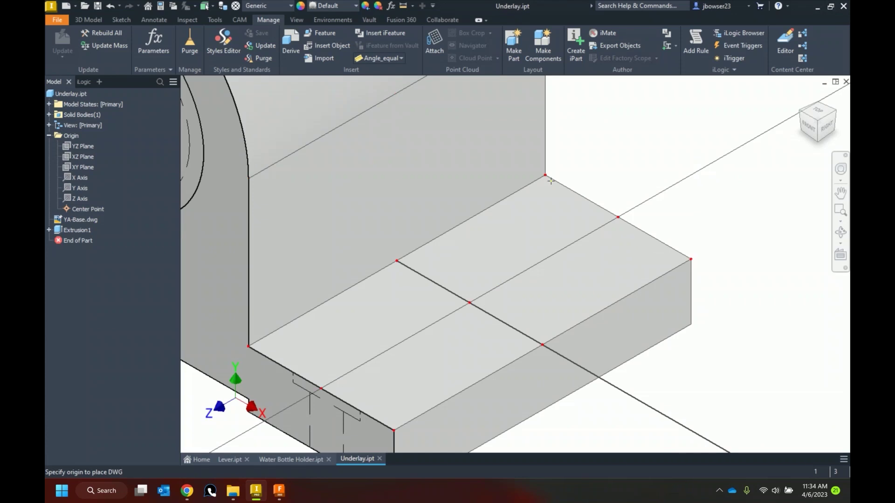
{"action": "left_click", "coordinate": [545, 176]}
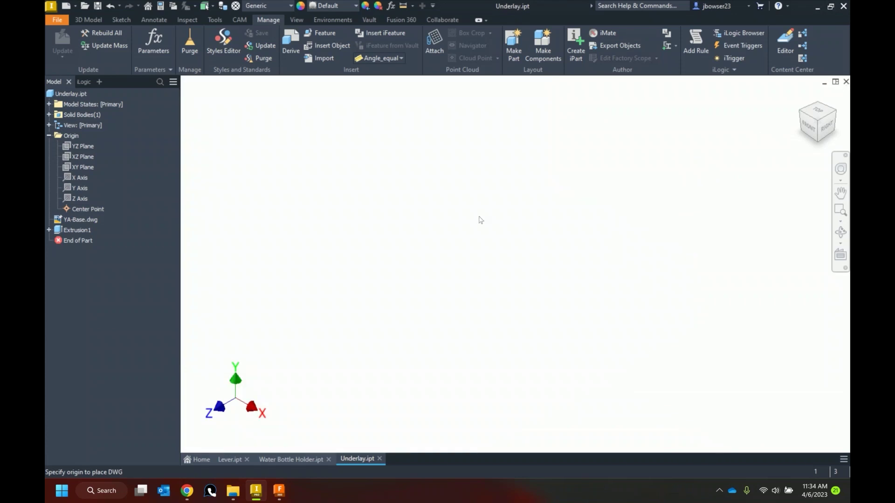
{"action": "left_click", "coordinate": [419, 259]}
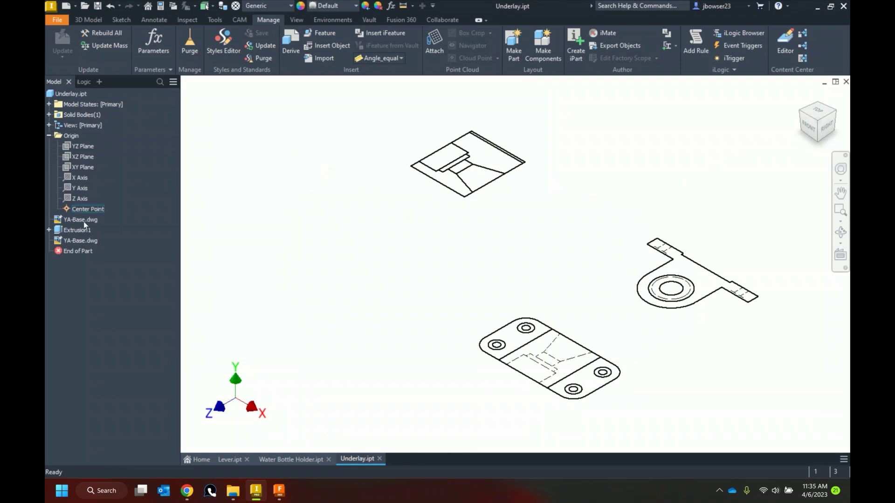
Step: Translate the second YA-Base underlay so its top view lines up with the extruded base
{"action": "left_click", "coordinate": [74, 240]}
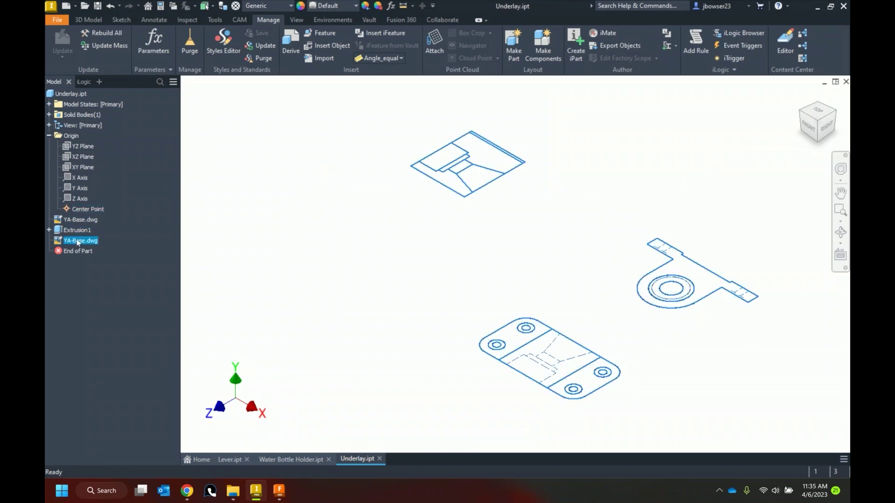
{"action": "right_click", "coordinate": [75, 240]}
{"action": "left_click", "coordinate": [99, 331]}
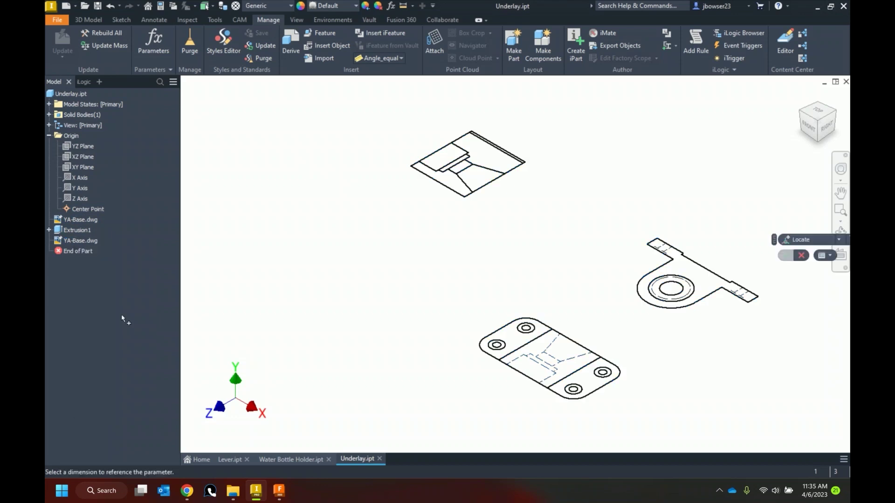
{"action": "left_click", "coordinate": [550, 354]}
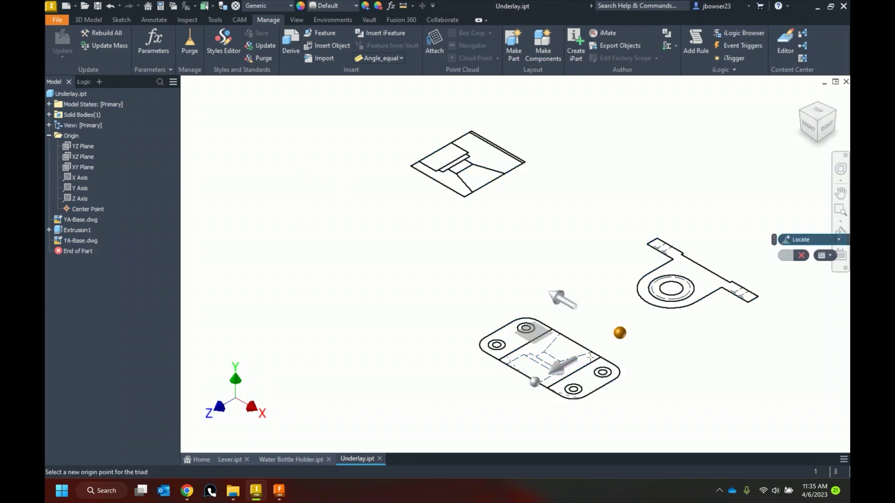
{"action": "left_click", "coordinate": [606, 354]}
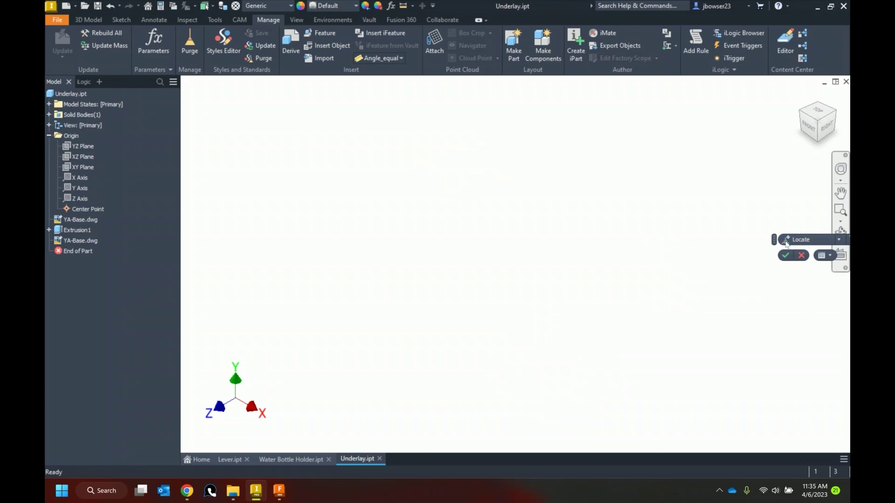
{"action": "left_click", "coordinate": [785, 256]}
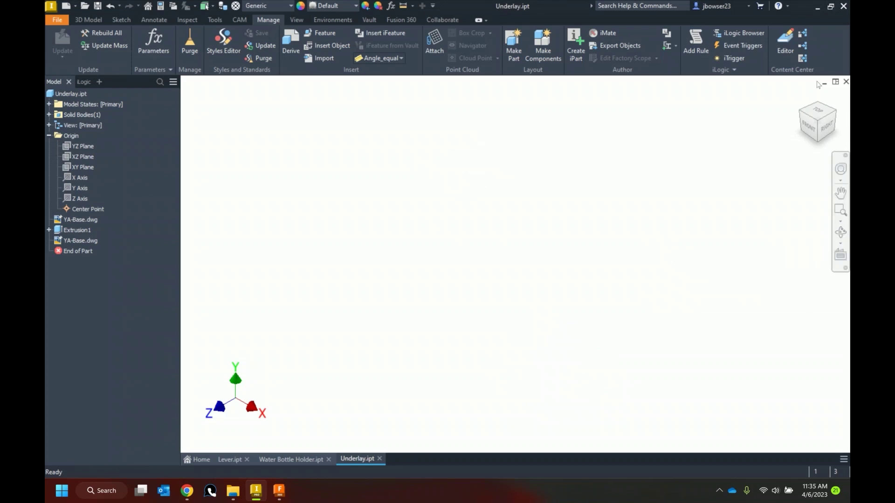
{"action": "left_click", "coordinate": [801, 97]}
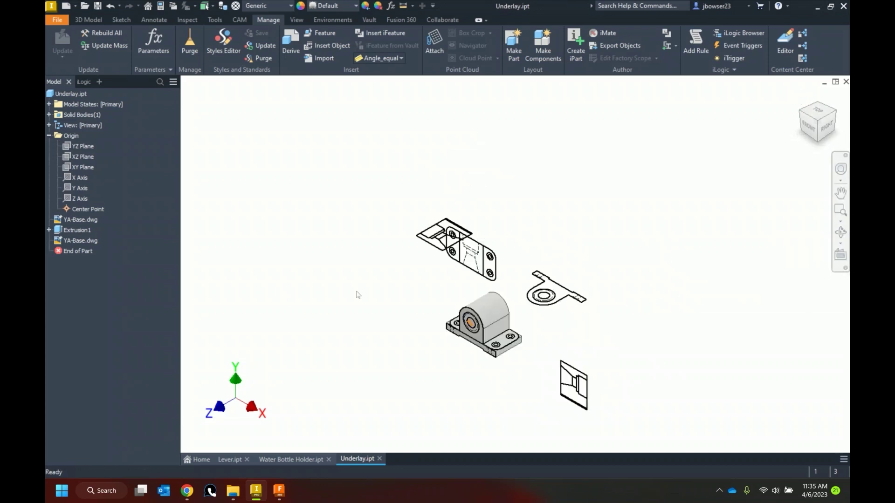
{"action": "scroll", "coordinate": [507, 354], "scroll_direction": "up", "scroll_amount": 5}
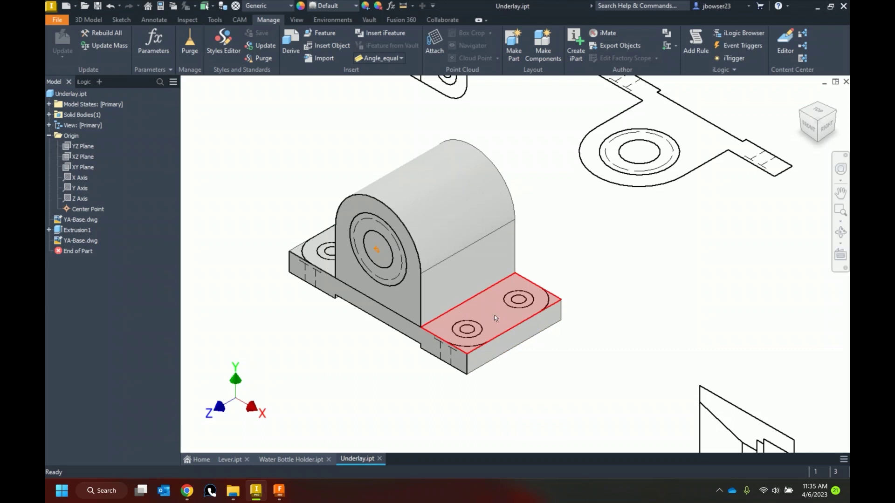
Step: Start a new sketch on the top face of the base's foot
{"action": "right_click", "coordinate": [85, 166]}
{"action": "key", "text": "Escape"}
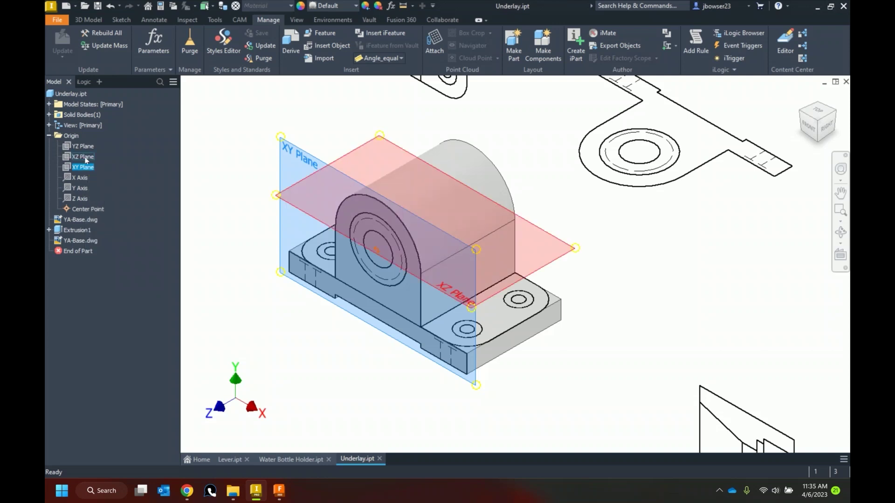
{"action": "left_click", "coordinate": [264, 117]}
{"action": "right_click", "coordinate": [244, 126]}
{"action": "left_click", "coordinate": [244, 155]}
{"action": "left_click", "coordinate": [490, 306]}
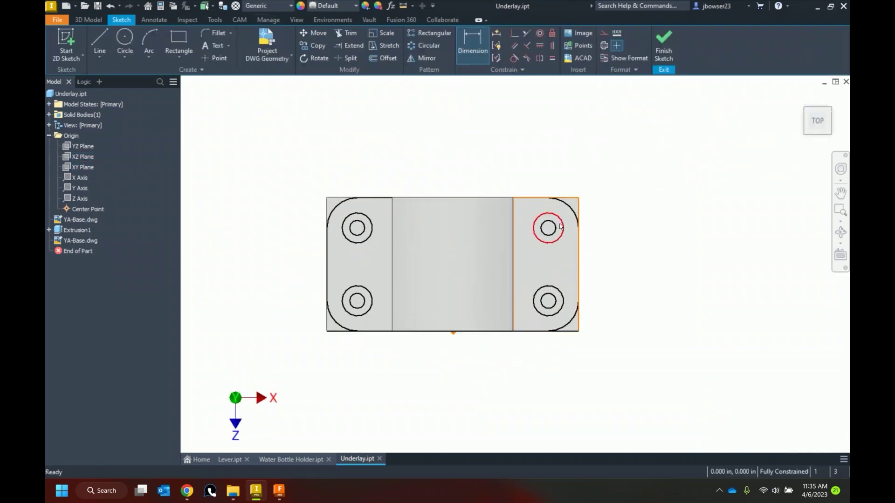
Step: Project the outer circles of the four mounting holes and one rounded corner from the underlay's top view into the sketch
{"action": "left_click", "coordinate": [269, 37]}
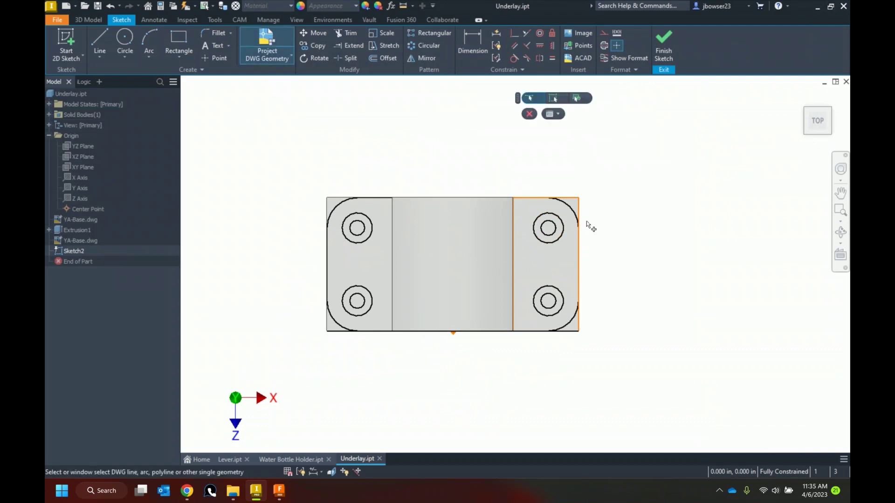
{"action": "left_click", "coordinate": [564, 235]}
{"action": "left_click", "coordinate": [563, 296]}
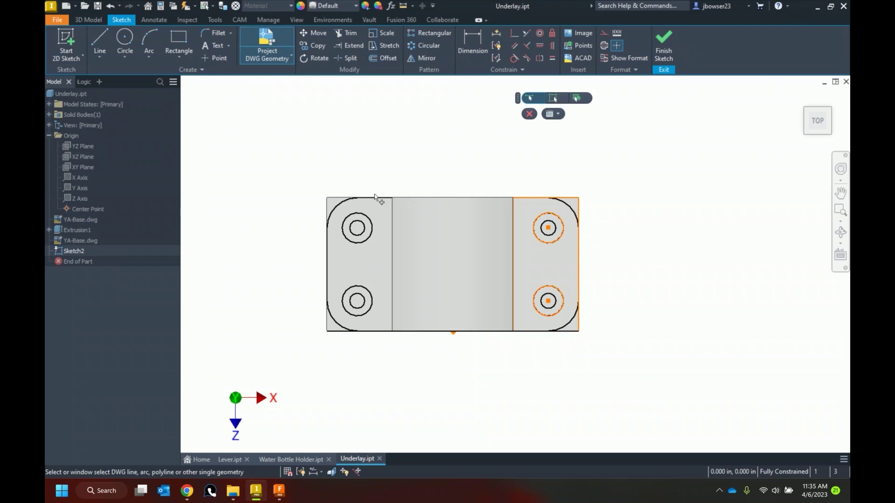
{"action": "left_click", "coordinate": [370, 223]}
{"action": "left_click", "coordinate": [373, 301]}
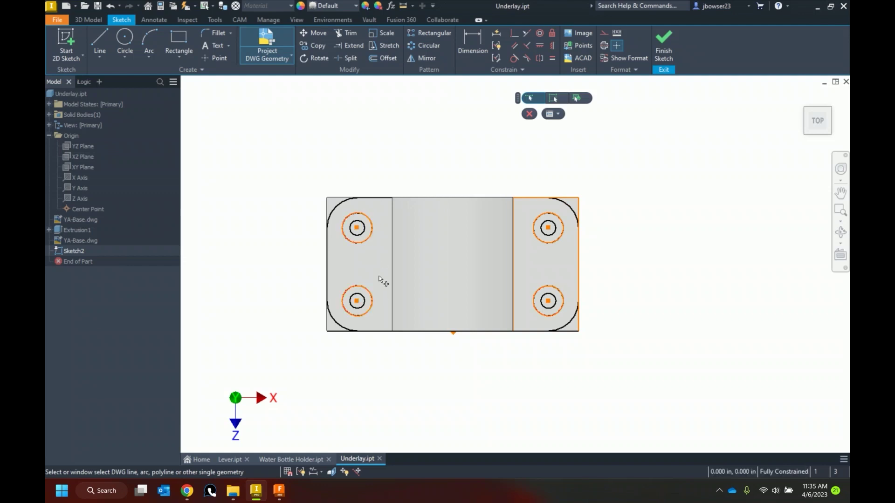
{"action": "left_click", "coordinate": [568, 208]}
Step: Project the hidden lines of one counterbored mounting hole from the second underlay's front view into the sketch
{"action": "middle_click_drag", "start_coordinate": [638, 163], "coordinate": [447, 176]}
{"action": "scroll", "coordinate": [565, 242], "scroll_direction": "down", "scroll_amount": 4}
{"action": "scroll", "coordinate": [380, 176], "scroll_direction": "up", "scroll_amount": 4}
{"action": "mouse_move", "coordinate": [629, 256]}
{"action": "middle_mouse_down"}
{"action": "mouse_move", "coordinate": [559, 256]}
{"action": "mouse_move", "coordinate": [353, 325]}
{"action": "middle_mouse_up"}
{"action": "scroll", "coordinate": [598, 211], "scroll_direction": "up", "scroll_amount": 3}
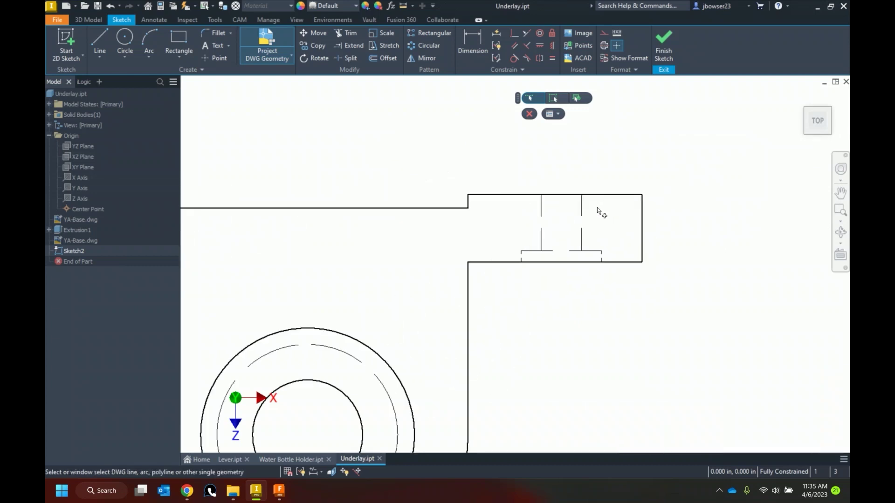
{"action": "left_click", "coordinate": [541, 235]}
{"action": "left_click", "coordinate": [549, 252]}
{"action": "left_click", "coordinate": [522, 256]}
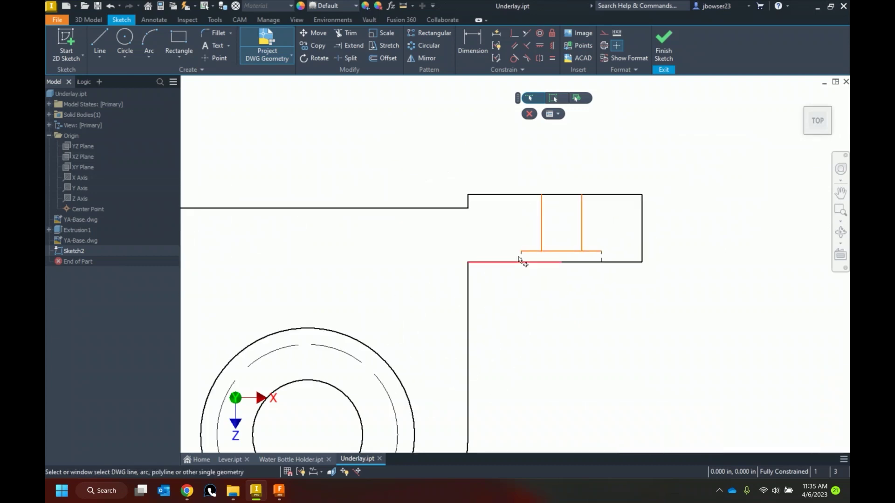
{"action": "left_click", "coordinate": [601, 256]}
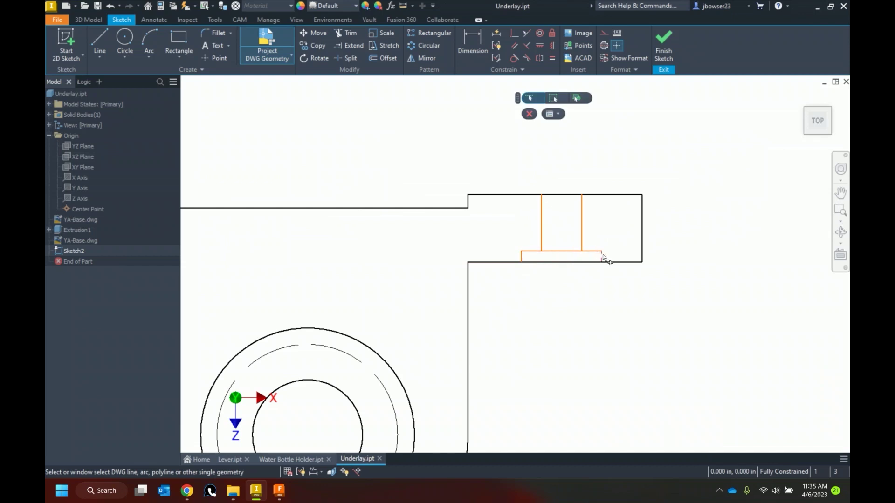
{"action": "left_click", "coordinate": [529, 114]}
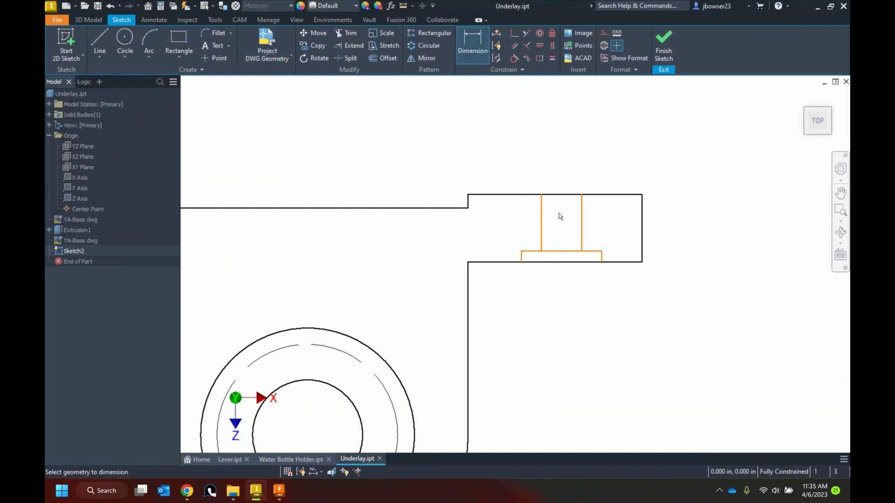
Step: Add a driven dimension between the two projected vertical lines of the through hole in the front view
{"action": "left_click", "coordinate": [541, 212]}
{"action": "left_click", "coordinate": [582, 208]}
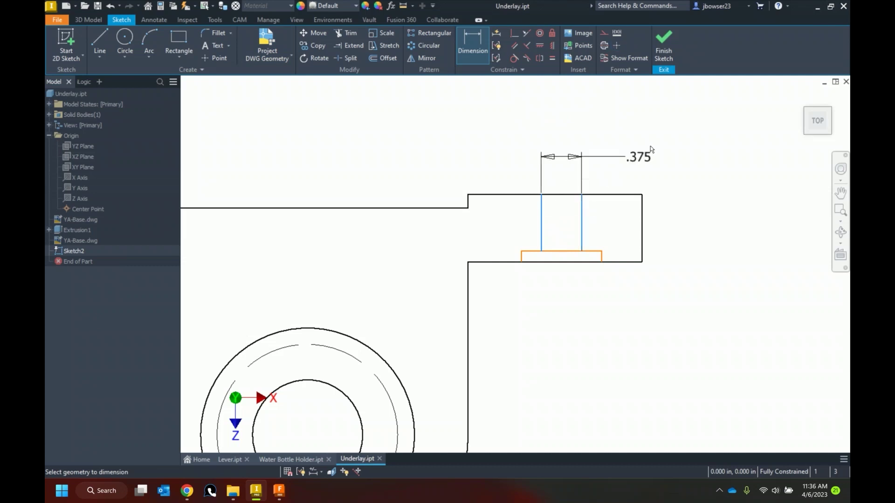
{"action": "left_click", "coordinate": [641, 147]}
{"action": "left_click", "coordinate": [266, 99]}
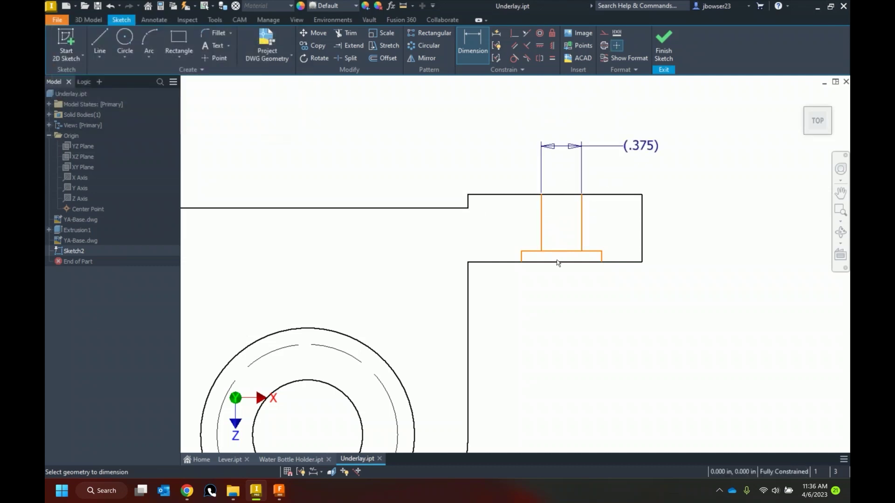
Step: Add a driven dimension across the full width of the projected counterbore in the front view
{"action": "scroll", "coordinate": [524, 264], "scroll_direction": "up", "scroll_amount": 6}
{"action": "left_click", "coordinate": [525, 255]}
{"action": "scroll", "coordinate": [529, 259], "scroll_direction": "down", "scroll_amount": 5}
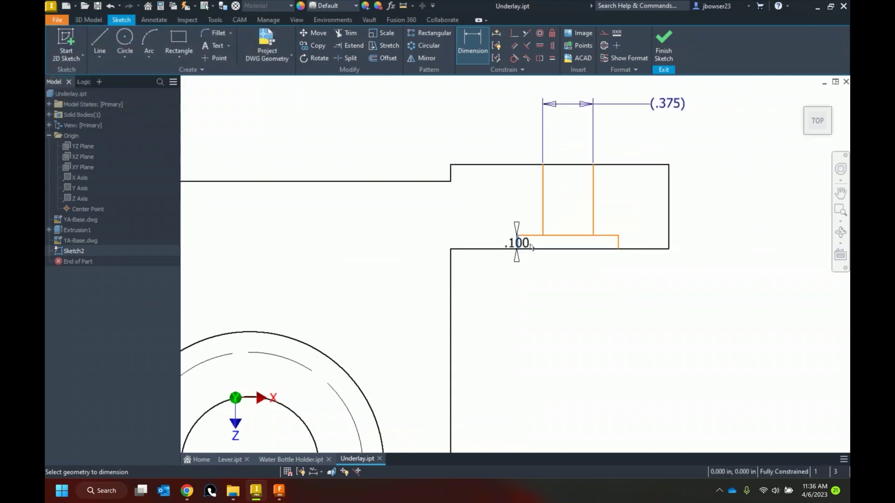
{"action": "scroll", "coordinate": [616, 244], "scroll_direction": "up", "scroll_amount": 5}
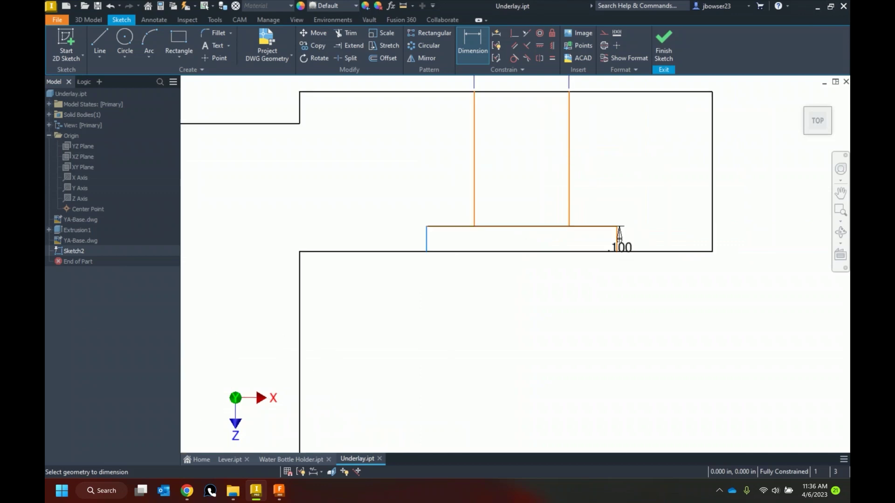
{"action": "left_click", "coordinate": [615, 245]}
{"action": "scroll", "coordinate": [616, 245], "scroll_direction": "down", "scroll_amount": 5}
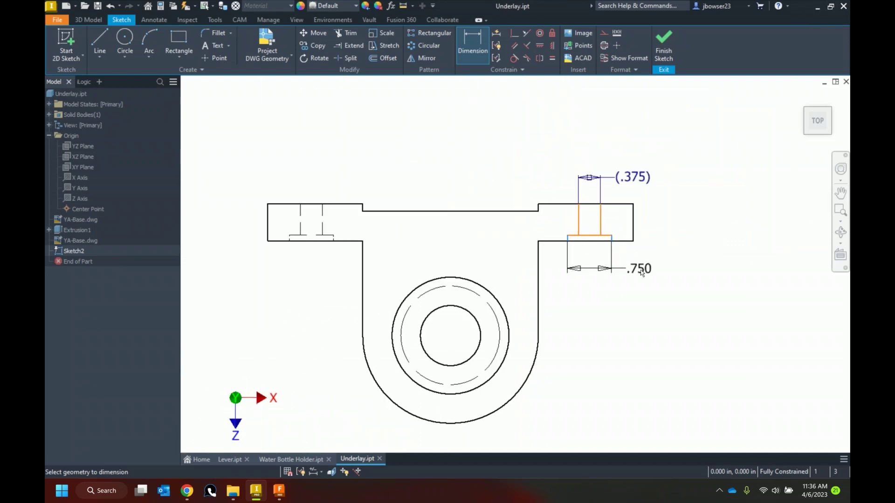
{"action": "left_click", "coordinate": [622, 270]}
{"action": "left_click", "coordinate": [273, 97]}
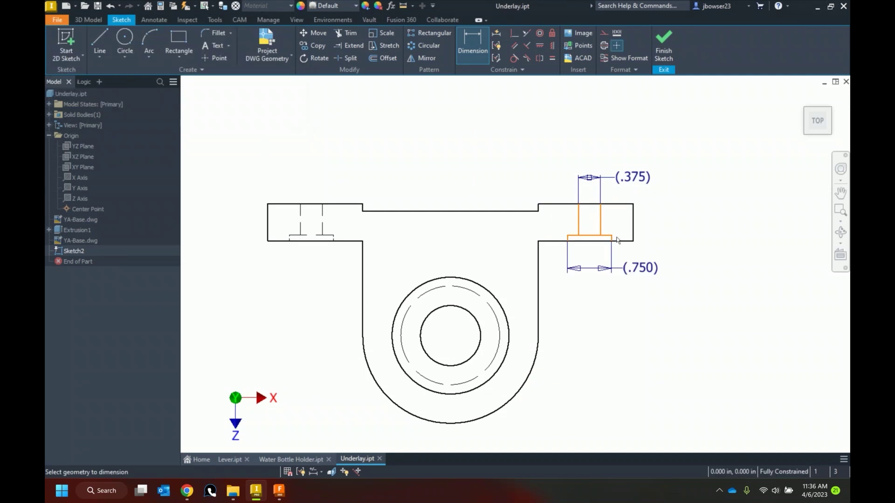
Step: Add a driven dimension for the depth of the projected counterbore, using its short vertical line
{"action": "scroll", "coordinate": [620, 242], "scroll_direction": "up", "scroll_amount": 5}
{"action": "left_click", "coordinate": [598, 225]}
{"action": "scroll", "coordinate": [615, 240], "scroll_direction": "down", "scroll_amount": 5}
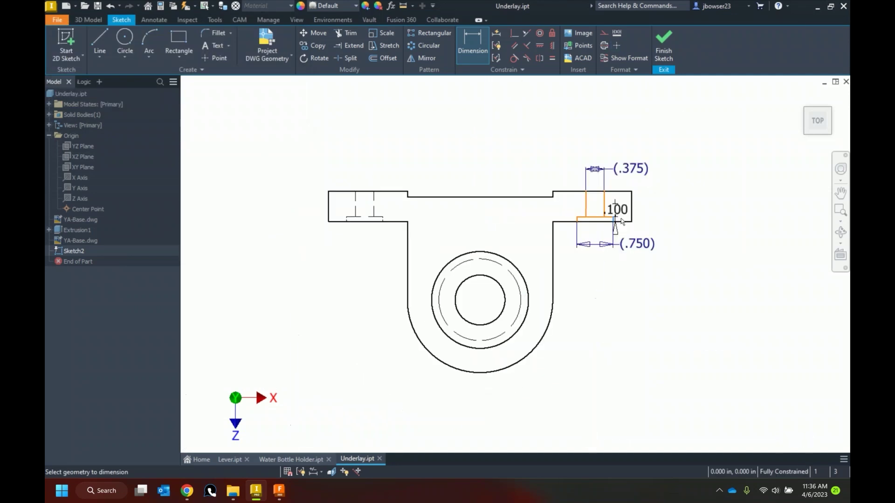
{"action": "left_click", "coordinate": [693, 187]}
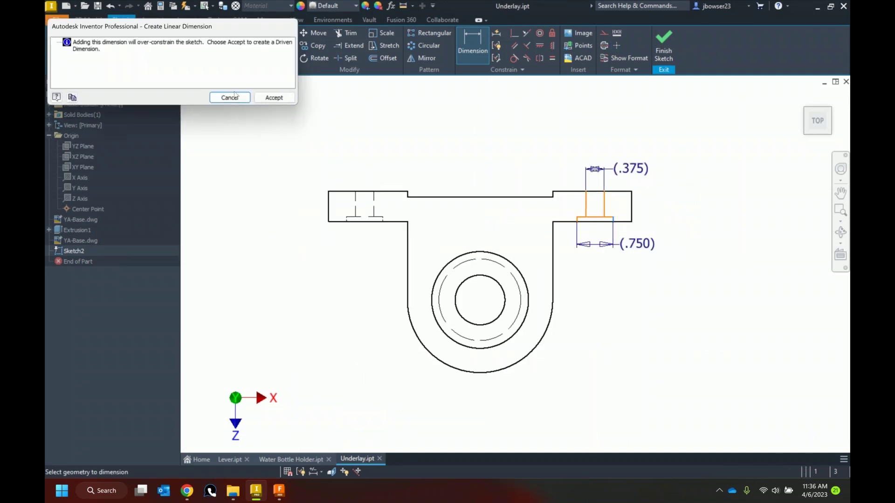
{"action": "left_click", "coordinate": [273, 97]}
{"action": "scroll", "coordinate": [447, 123], "scroll_direction": "down", "scroll_amount": 5}
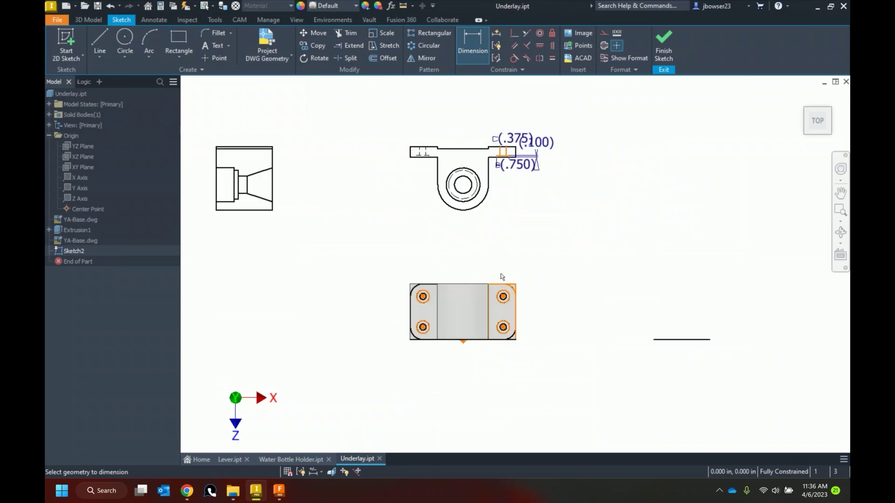
Step: Add a driven radius dimension to the projected rounded corner of the foot and finish the sketch
{"action": "scroll", "coordinate": [500, 275], "scroll_direction": "up", "scroll_amount": 6}
{"action": "left_click", "coordinate": [539, 266]}
{"action": "scroll", "coordinate": [520, 261], "scroll_direction": "down", "scroll_amount": 6}
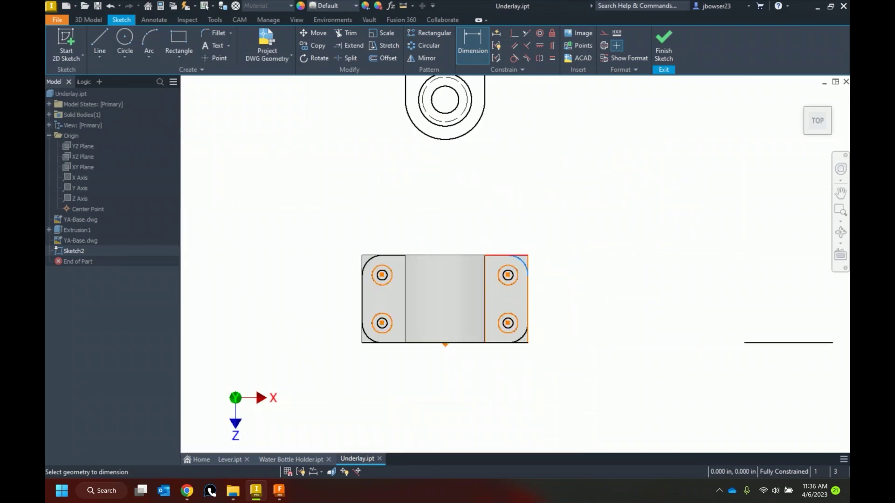
{"action": "left_click", "coordinate": [546, 211]}
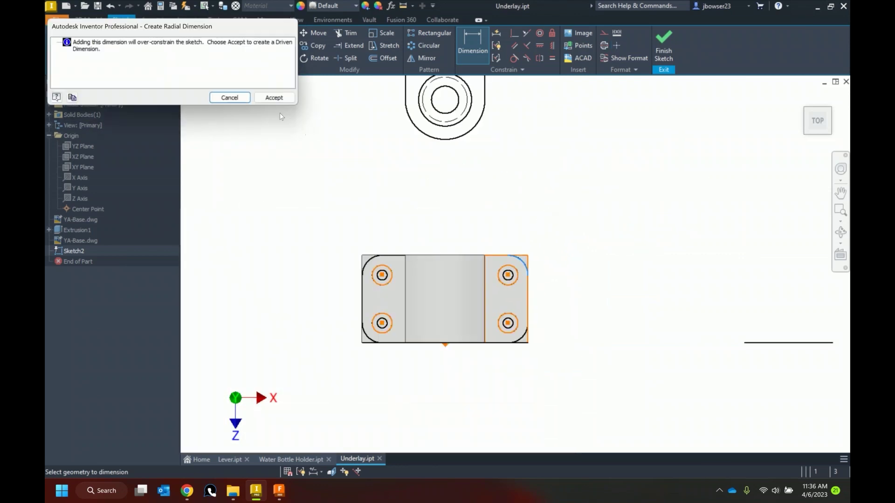
{"action": "key", "text": "Return"}
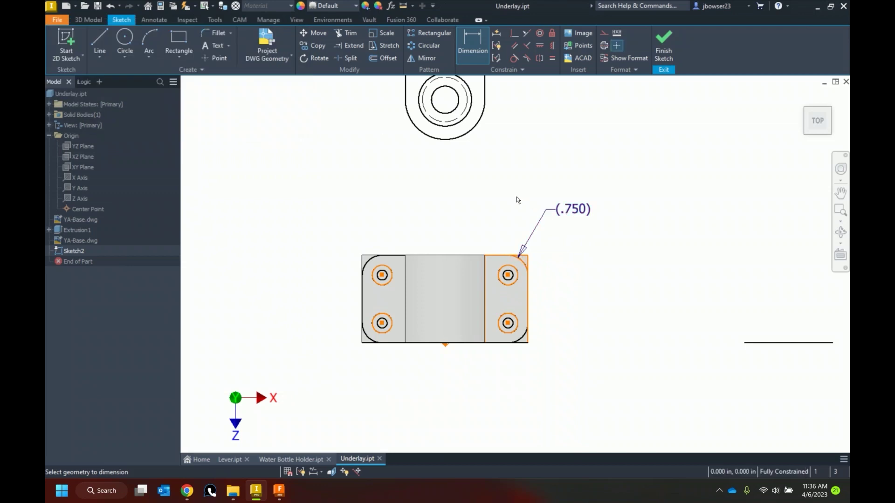
{"action": "key", "text": "Escape"}
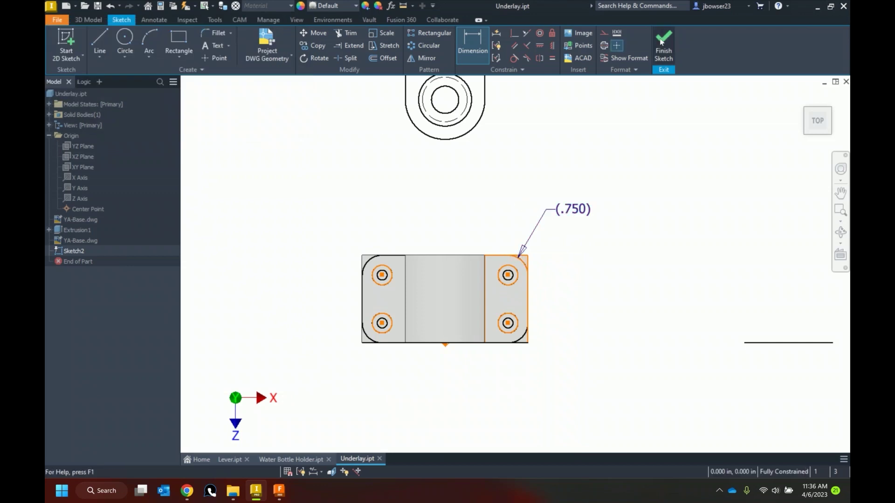
{"action": "key", "text": "ctrl+Return"}
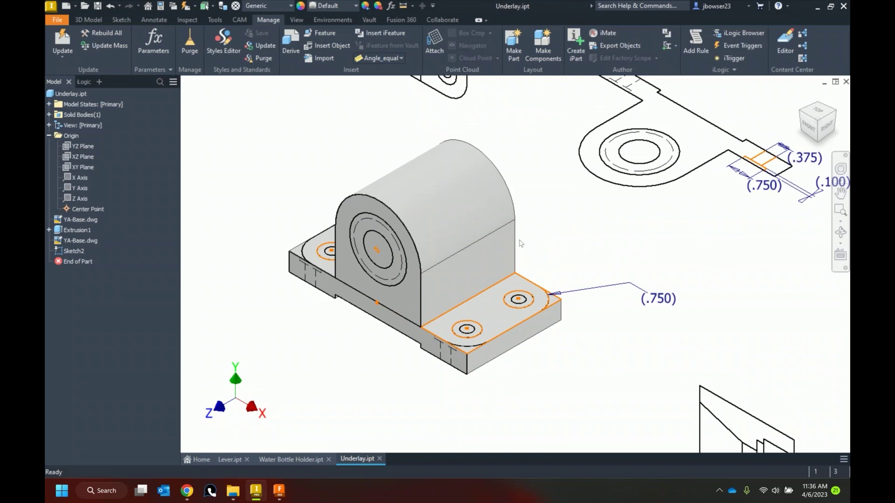
Step: Start a Hole feature and place it at the centers of the four projected mounting circles
{"action": "right_click", "coordinate": [266, 148]}
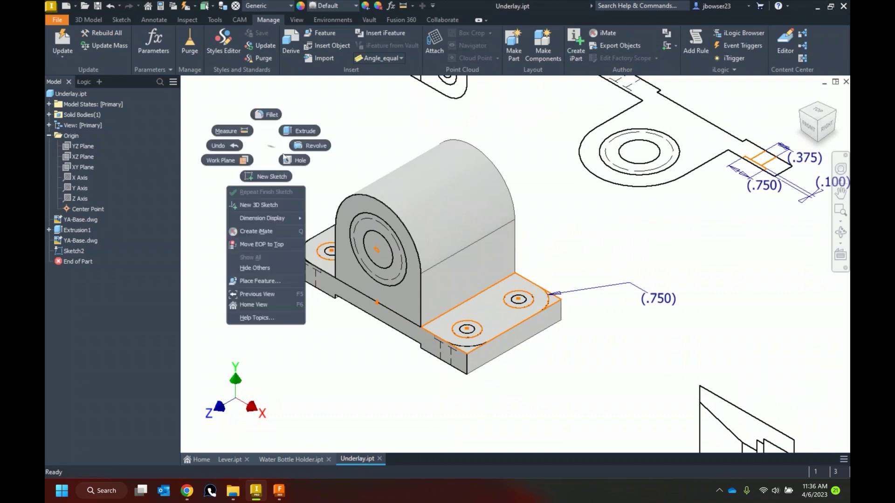
{"action": "left_click", "coordinate": [296, 162]}
{"action": "scroll", "coordinate": [529, 317], "scroll_direction": "up", "scroll_amount": 5}
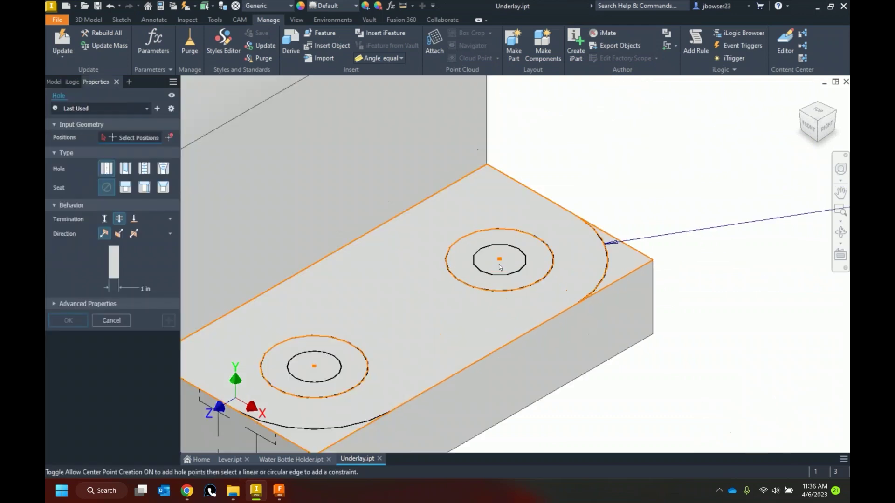
{"action": "left_click", "coordinate": [499, 260]}
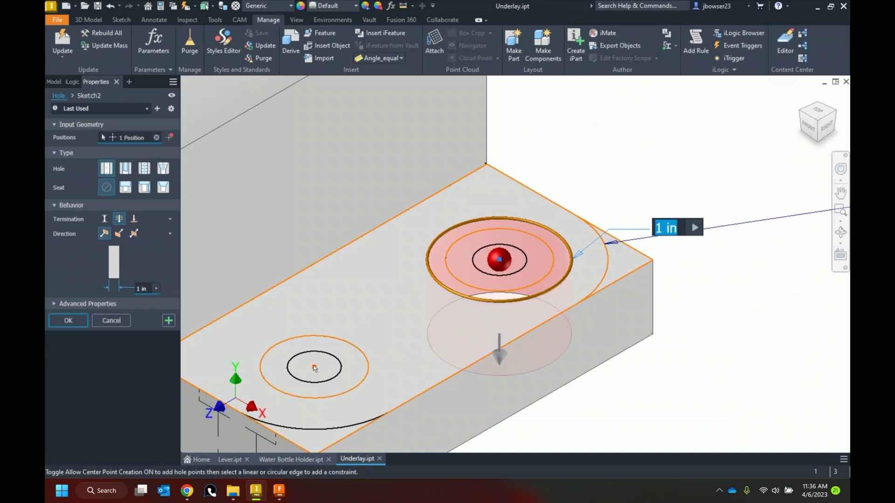
{"action": "left_click", "coordinate": [314, 367]}
{"action": "scroll", "coordinate": [588, 353], "scroll_direction": "down", "scroll_amount": 5}
{"action": "scroll", "coordinate": [435, 301], "scroll_direction": "up", "scroll_amount": 3}
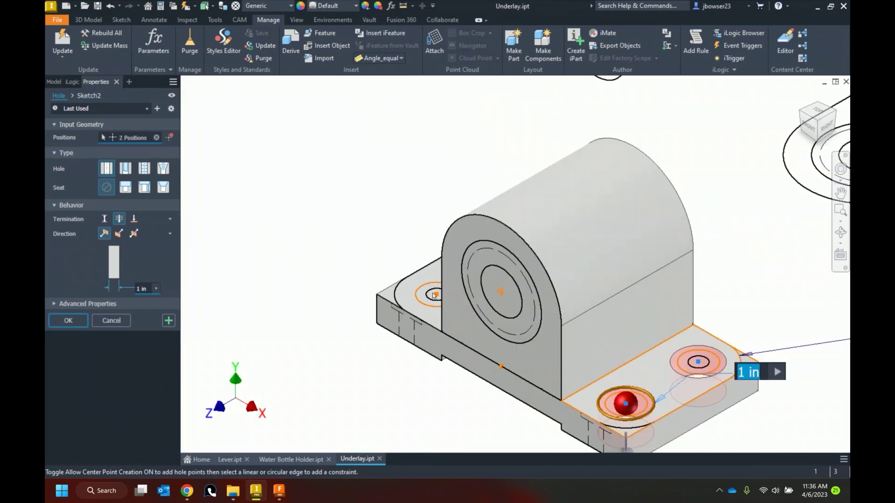
{"action": "left_click", "coordinate": [436, 295]}
{"action": "middle_click_drag", "start_coordinate": [333, 283], "coordinate": [349, 307], "text": "shift"}
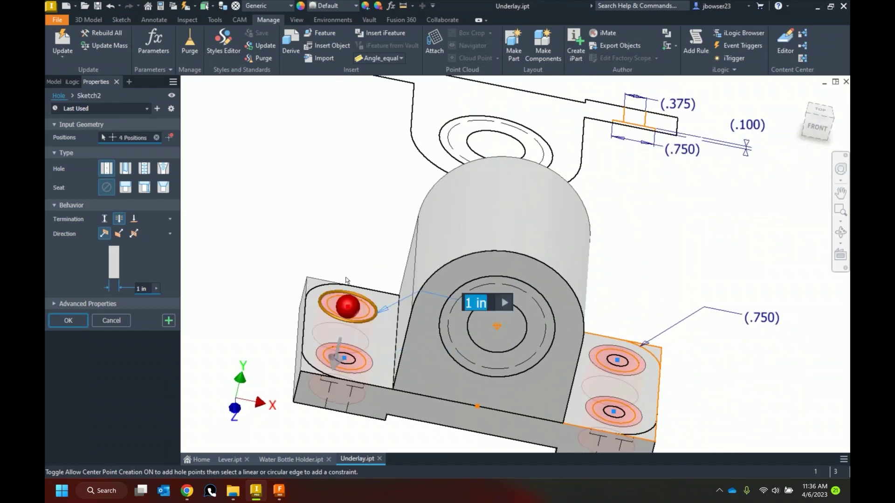
{"action": "left_click", "coordinate": [350, 307]}
{"action": "scroll", "coordinate": [354, 224], "scroll_direction": "down", "scroll_amount": 6}
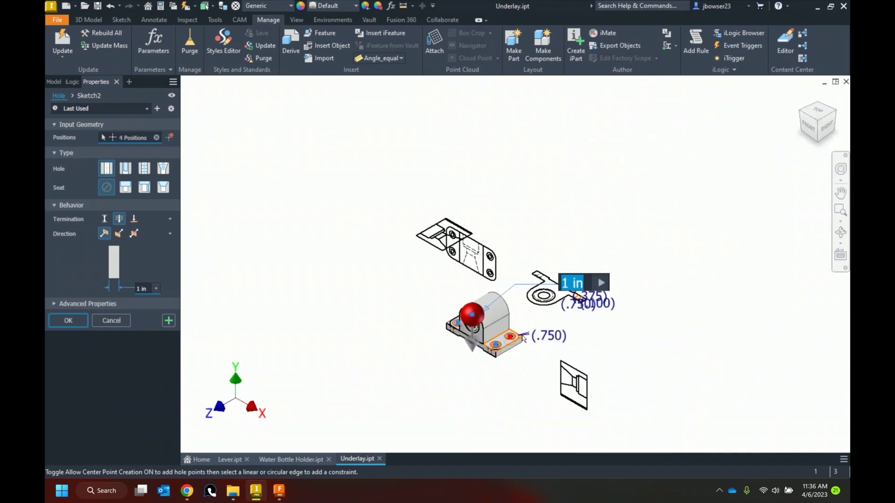
{"action": "scroll", "coordinate": [479, 334], "scroll_direction": "up", "scroll_amount": 5}
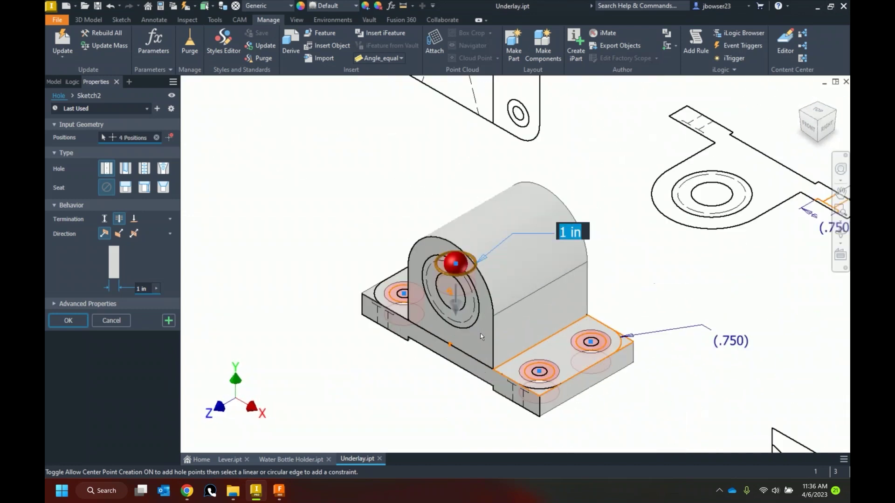
Step: Make the holes counterbored, linking the counterbore diameter to the .750 width dimension (d6) and its depth to the .100 dimension (d7)
{"action": "left_click", "coordinate": [125, 188]}
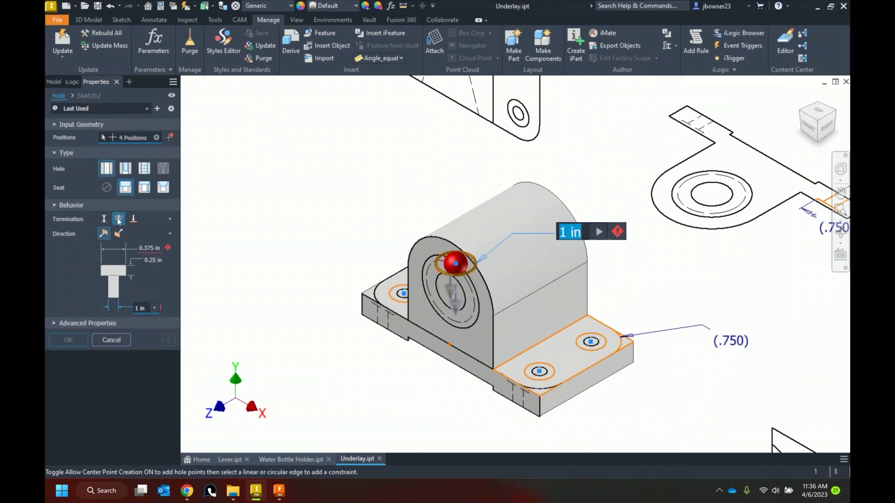
{"action": "left_click", "coordinate": [140, 248]}
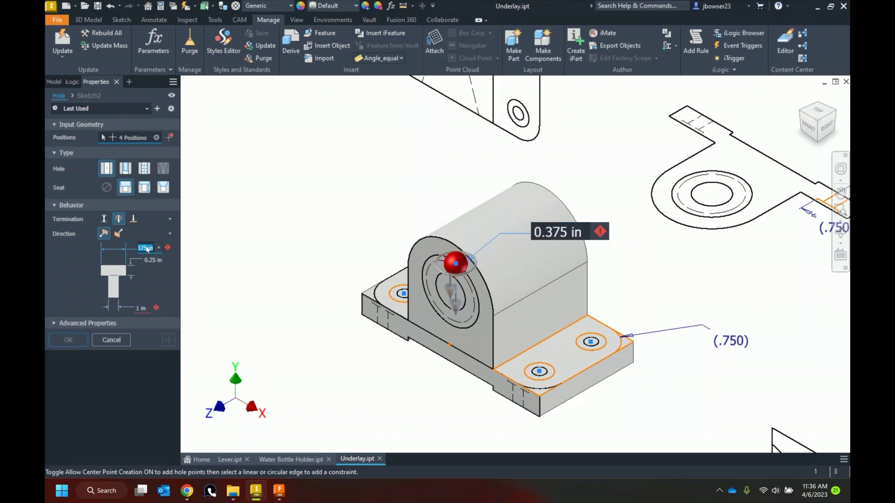
{"action": "middle_click_drag", "start_coordinate": [835, 234], "coordinate": [705, 227]}
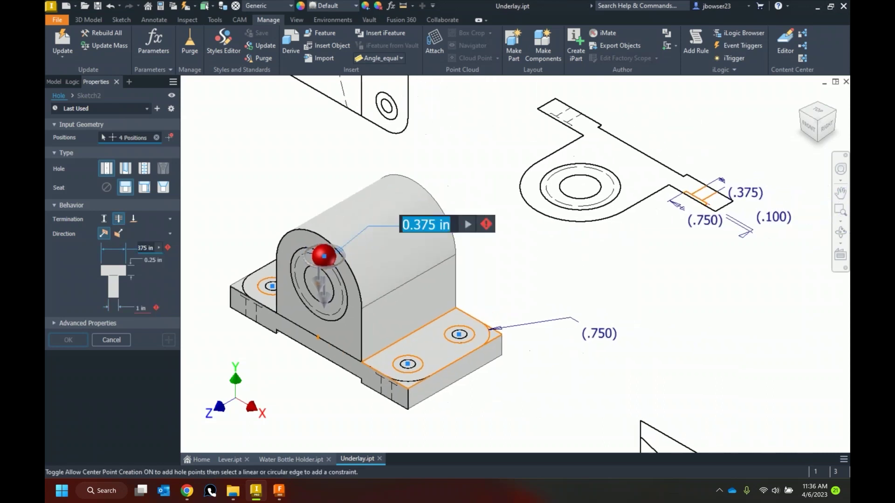
{"action": "left_click", "coordinate": [704, 227]}
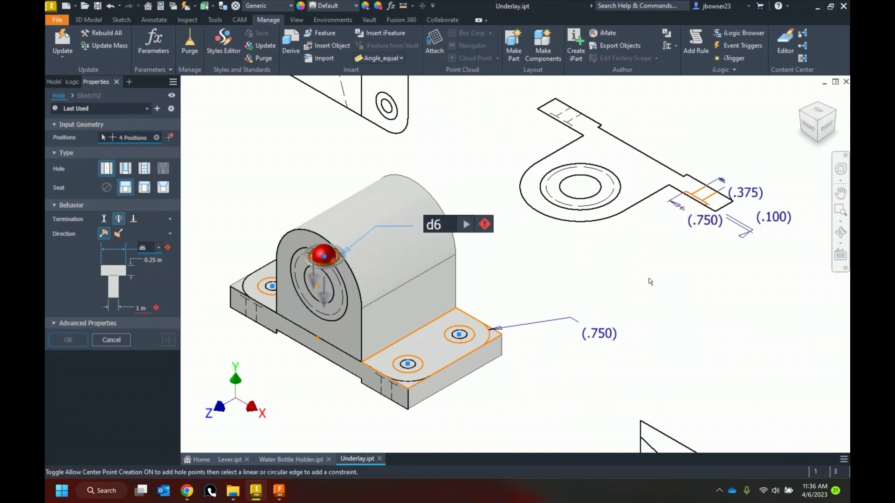
{"action": "left_click", "coordinate": [154, 261]}
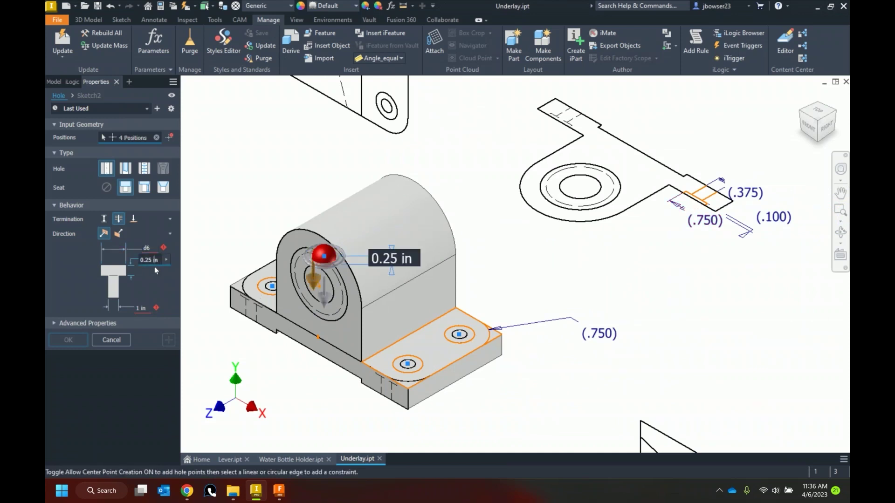
{"action": "double_click", "coordinate": [156, 261]}
{"action": "left_click", "coordinate": [773, 217]}
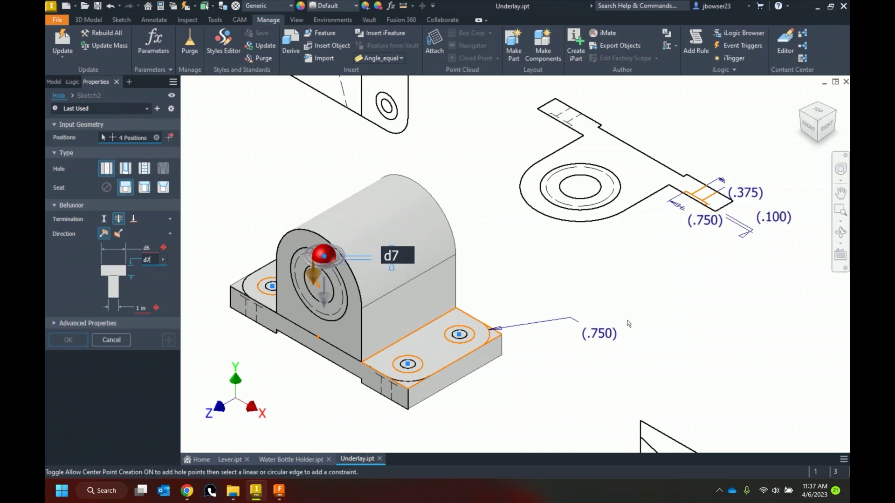
Step: Link the hole diameter to the .375 sketch dimension (d5) and create the four counterbored holes
{"action": "left_click", "coordinate": [148, 308]}
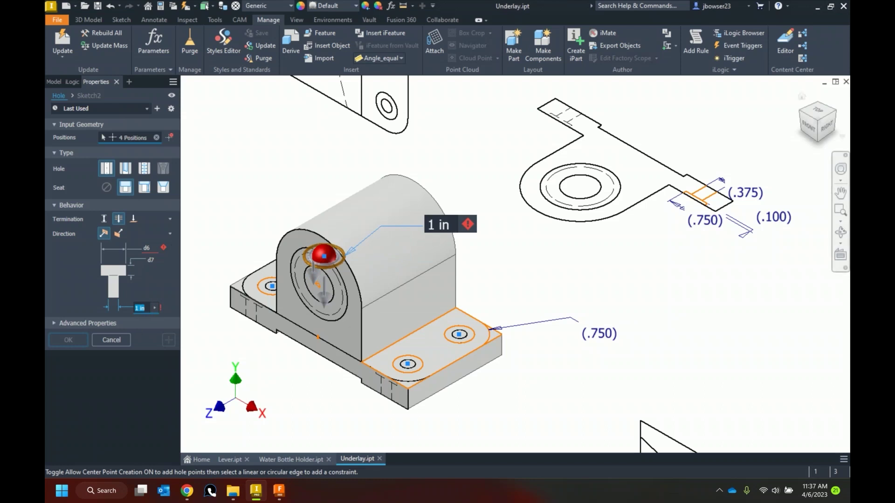
{"action": "left_click", "coordinate": [745, 193]}
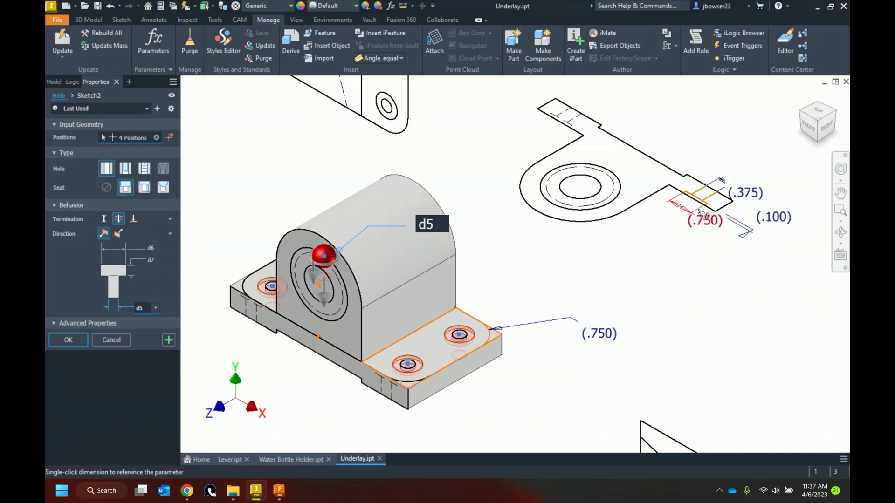
{"action": "left_click", "coordinate": [76, 340]}
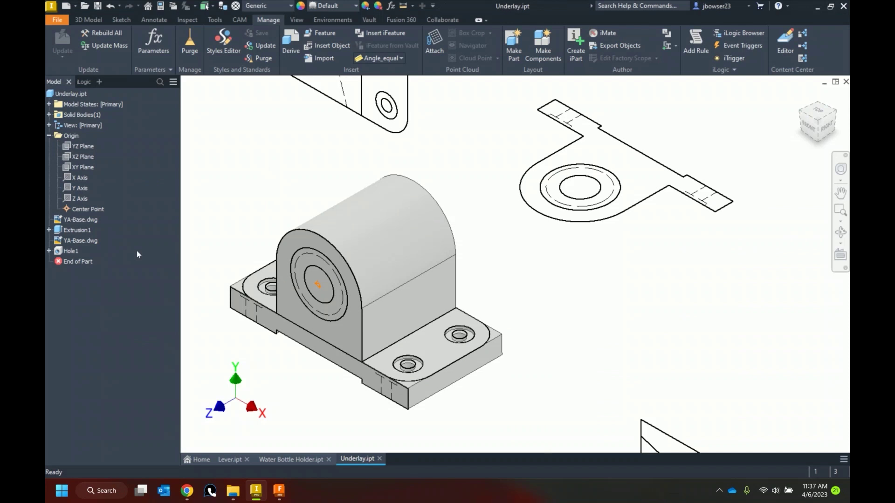
Step: Share the mounting-hole feature's sketch, Sketch2, so its geometry and dimensions can be reused
{"action": "left_click", "coordinate": [48, 251]}
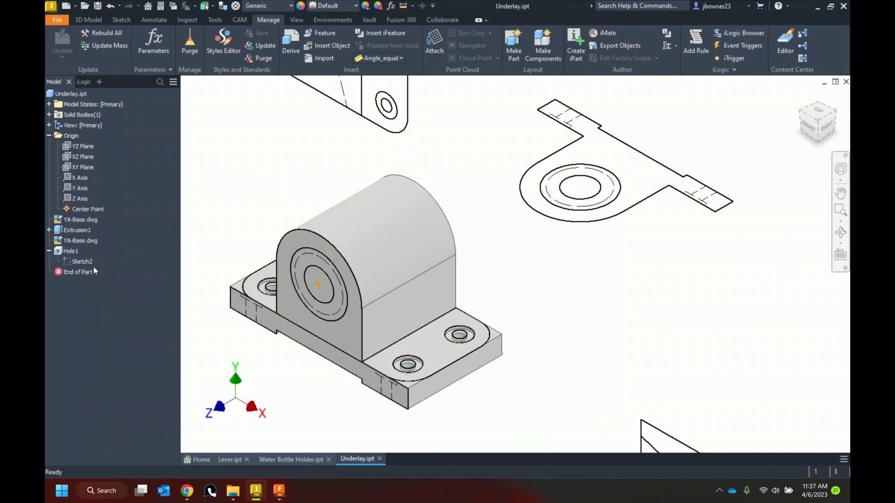
{"action": "right_click", "coordinate": [83, 261]}
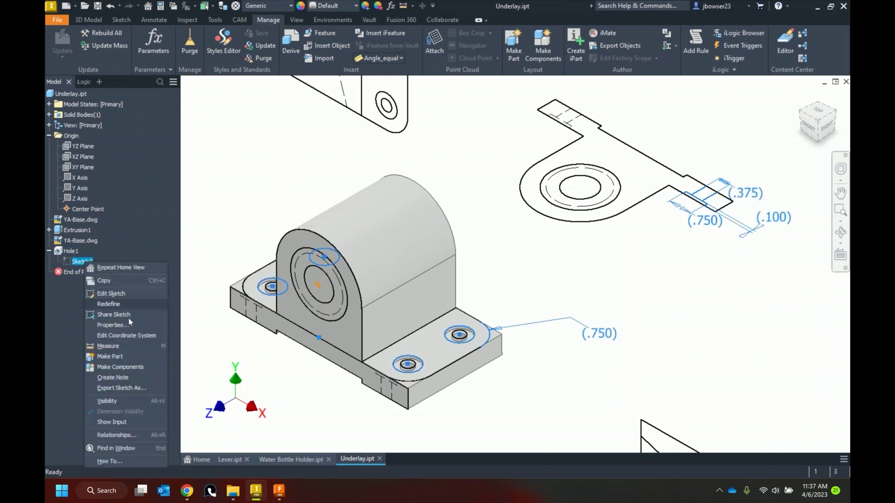
{"action": "left_click", "coordinate": [114, 315]}
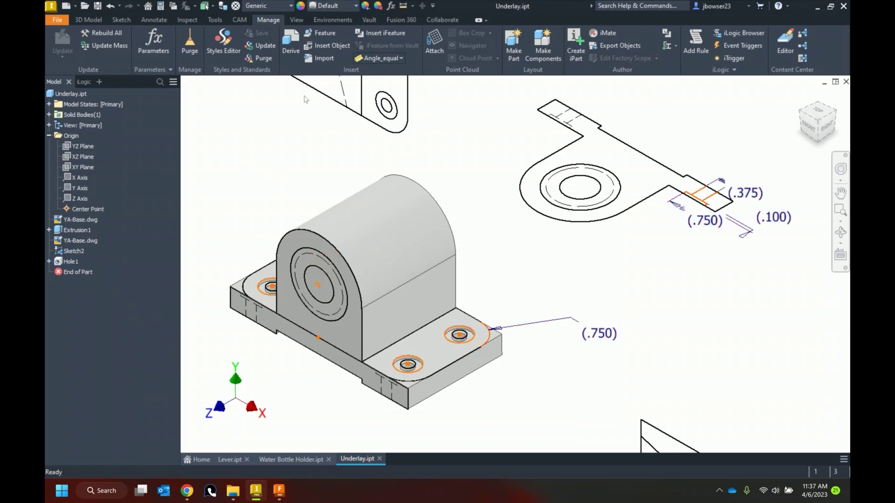
Step: Fillet the four vertical corner edges of the base, linking the radius to the .750 sketch dimension (d8)
{"action": "left_click", "coordinate": [88, 20]}
{"action": "left_click", "coordinate": [282, 41]}
{"action": "left_click", "coordinate": [500, 345]}
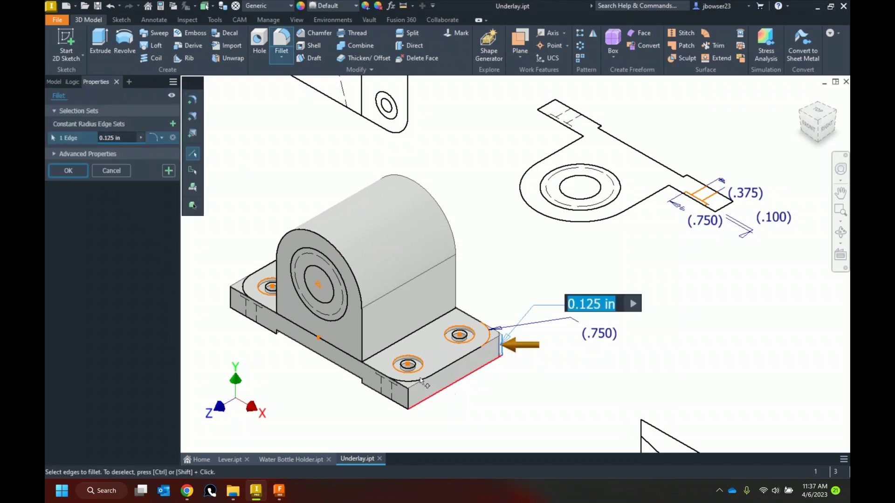
{"action": "left_click", "coordinate": [408, 394]}
{"action": "left_click", "coordinate": [232, 301]}
{"action": "middle_click_drag", "start_coordinate": [224, 258], "coordinate": [668, 251], "text": "shift"}
{"action": "left_click", "coordinate": [252, 254]}
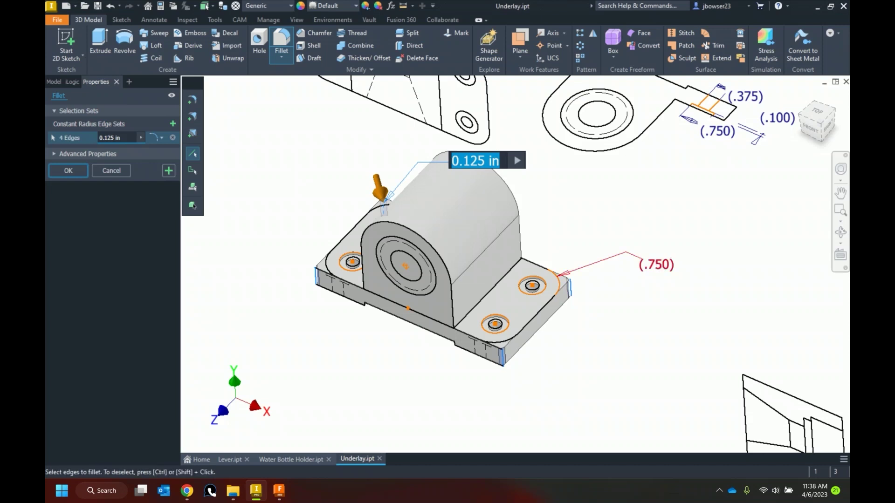
{"action": "left_click", "coordinate": [652, 270]}
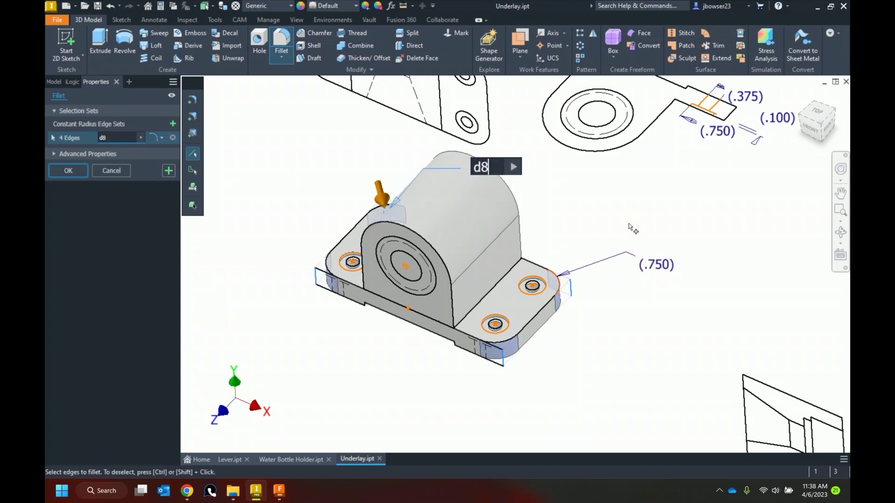
{"action": "left_click", "coordinate": [68, 171]}
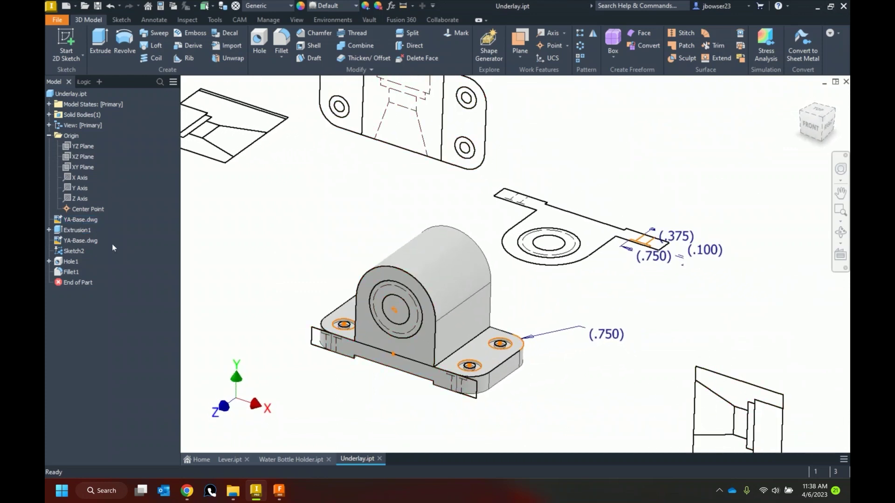
Step: Hide both YA-Base.dwg underlays and the shared Sketch2, leaving only the solid body displayed in the home view
{"action": "right_click", "coordinate": [88, 220]}
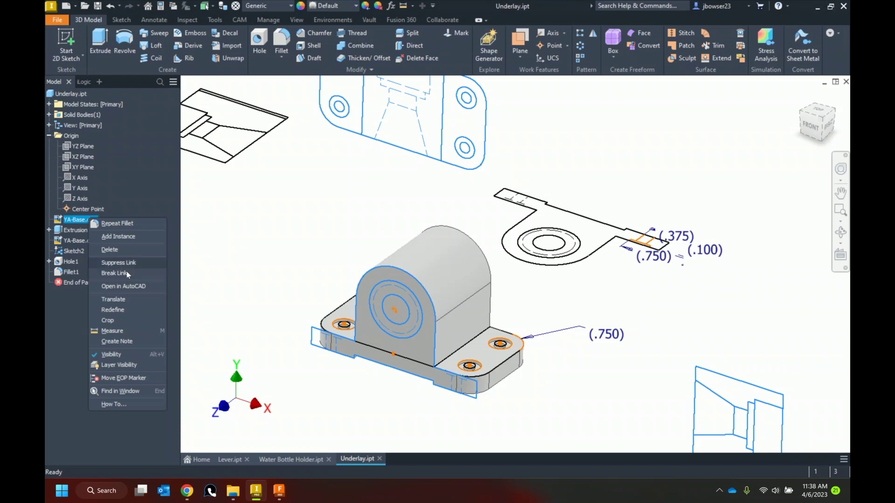
{"action": "left_click", "coordinate": [130, 354]}
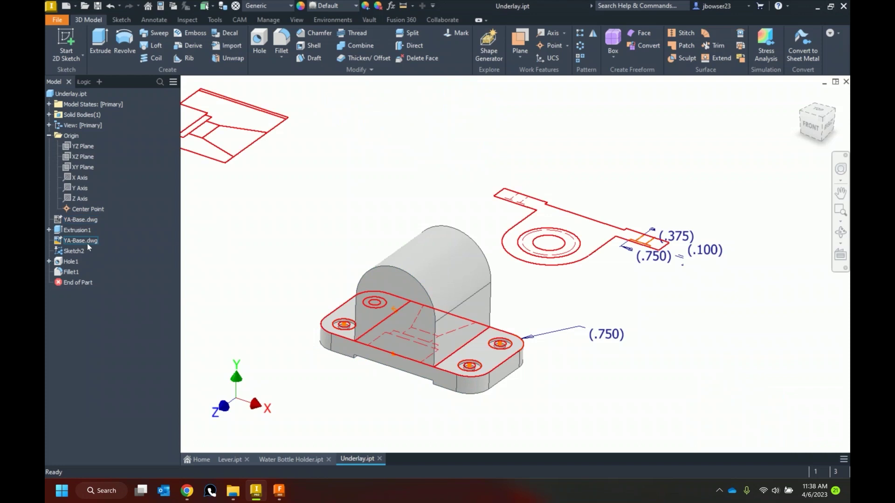
{"action": "right_click", "coordinate": [88, 243]}
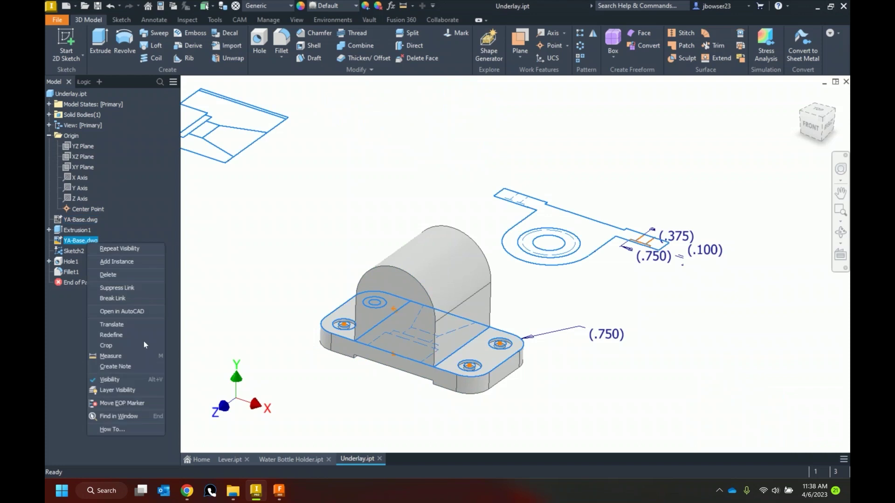
{"action": "left_click", "coordinate": [113, 381]}
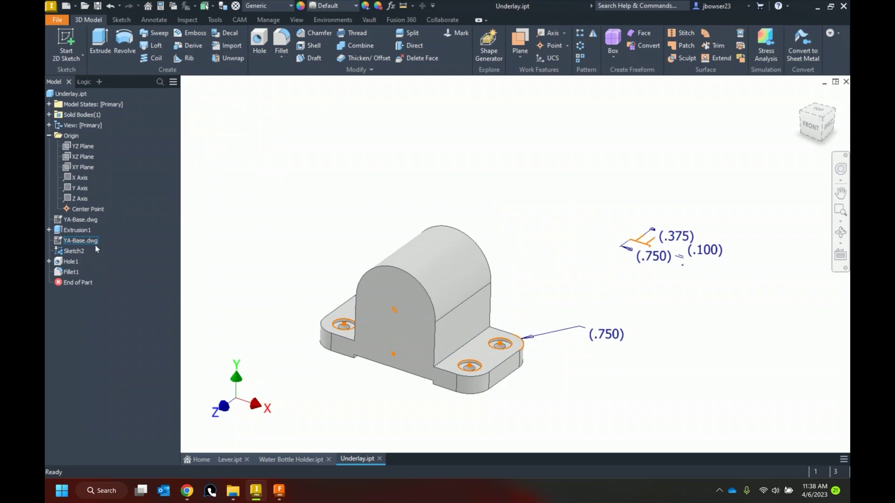
{"action": "right_click", "coordinate": [79, 251]}
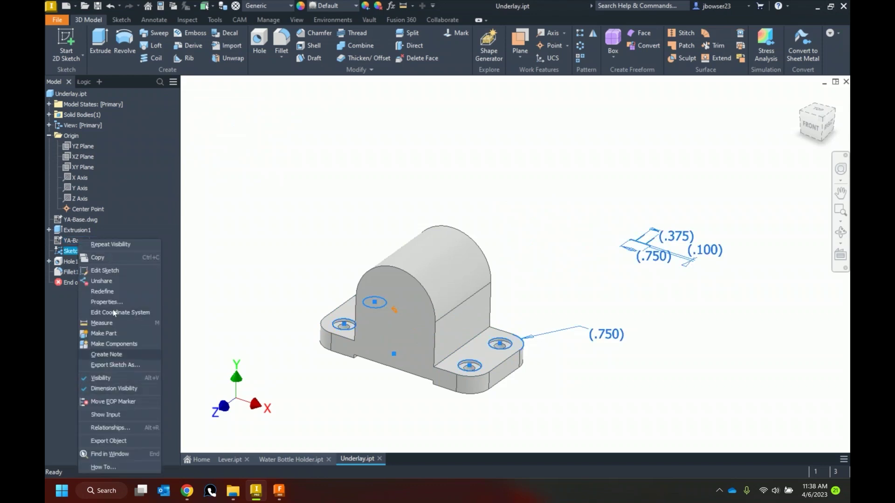
{"action": "left_click", "coordinate": [100, 378]}
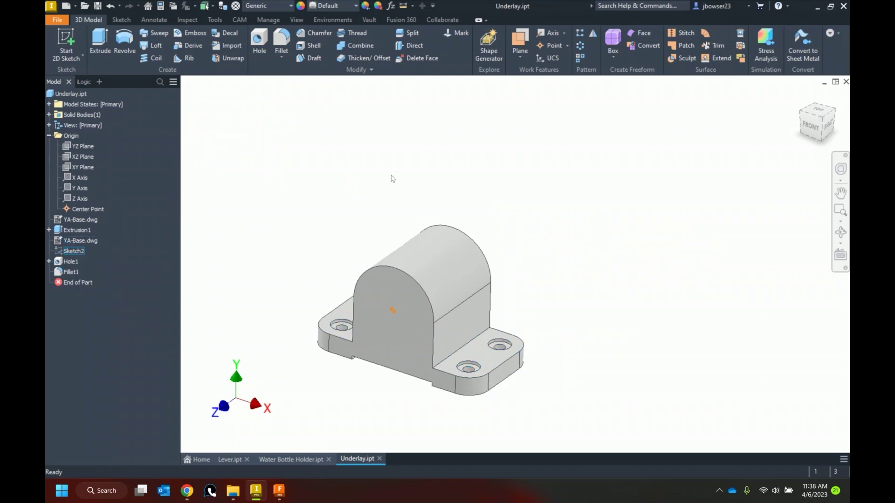
{"action": "key", "text": "F6"}
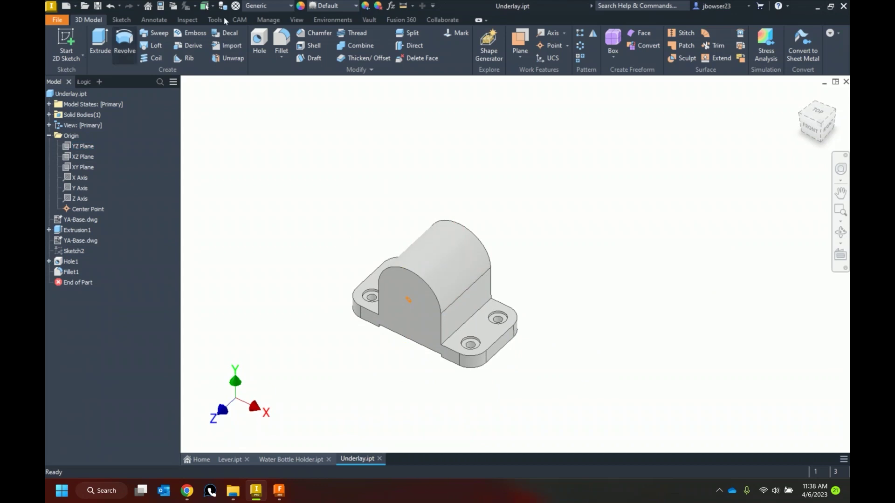
Step: Import YA-Base.dwg as another associative underlay on the YZ Plane, placed at the origin's Center Point
{"action": "left_click", "coordinate": [265, 22]}
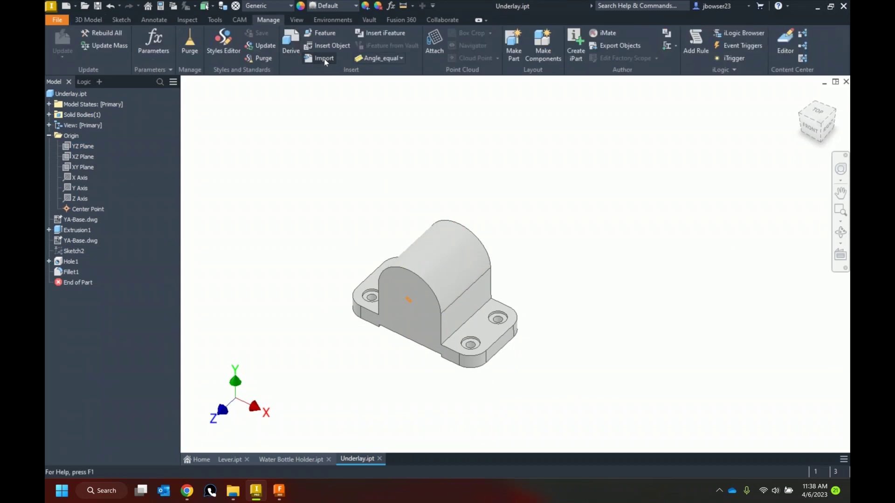
{"action": "left_click", "coordinate": [321, 58]}
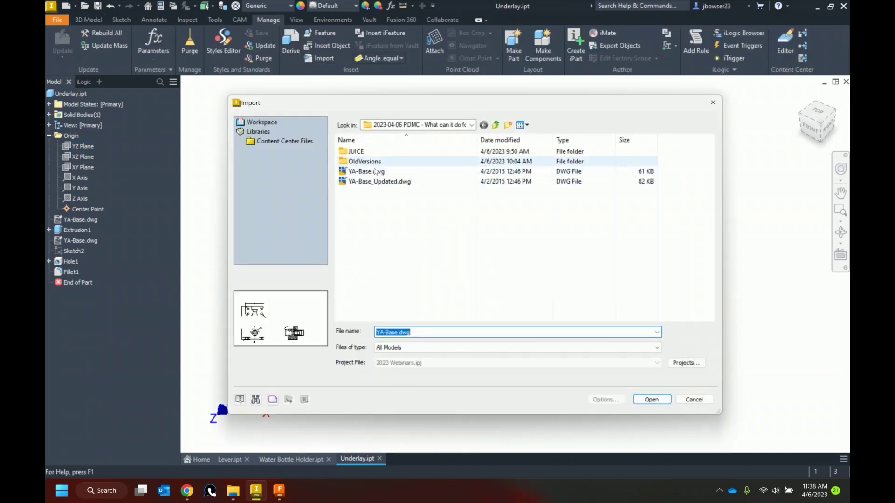
{"action": "double_click", "coordinate": [376, 172]}
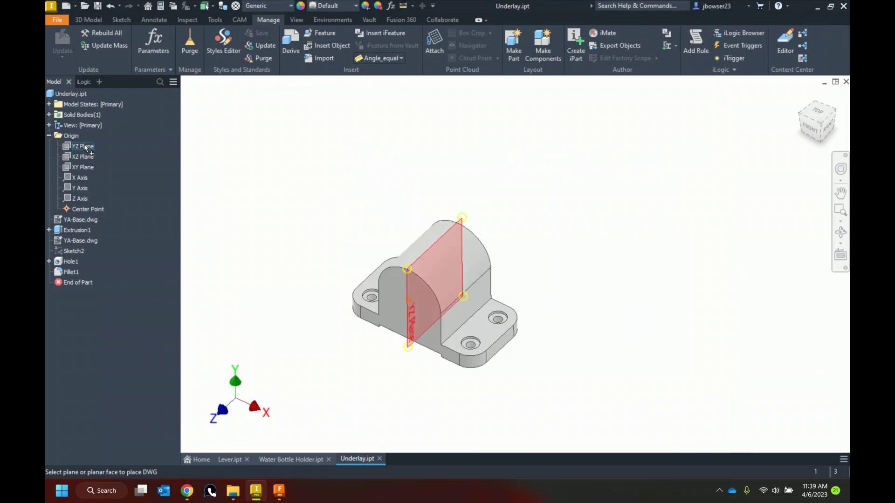
{"action": "left_click", "coordinate": [86, 146]}
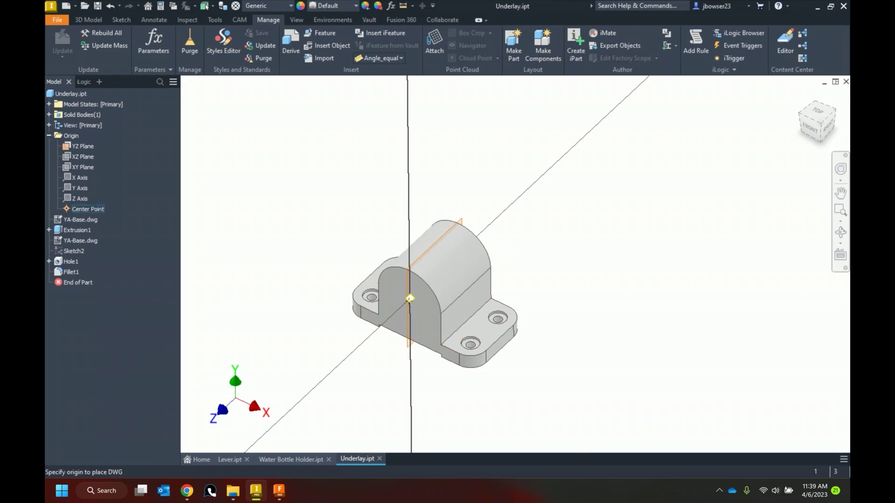
{"action": "left_click", "coordinate": [409, 298]}
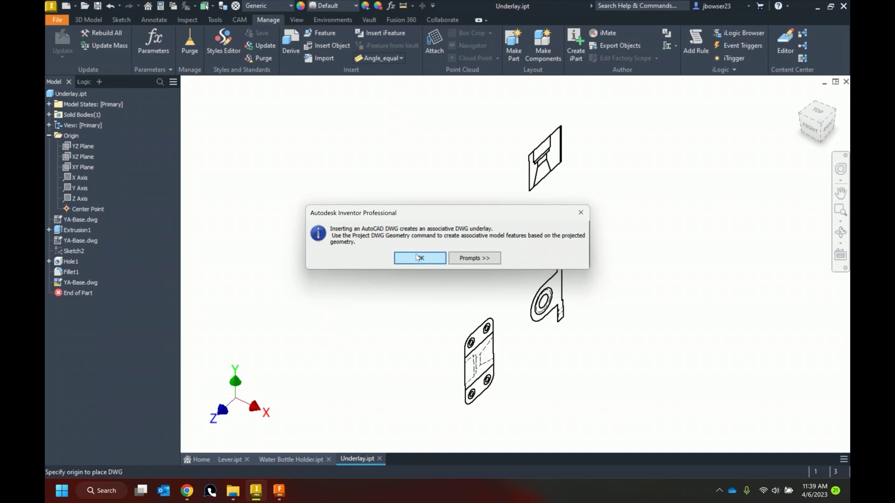
{"action": "left_click", "coordinate": [418, 258]}
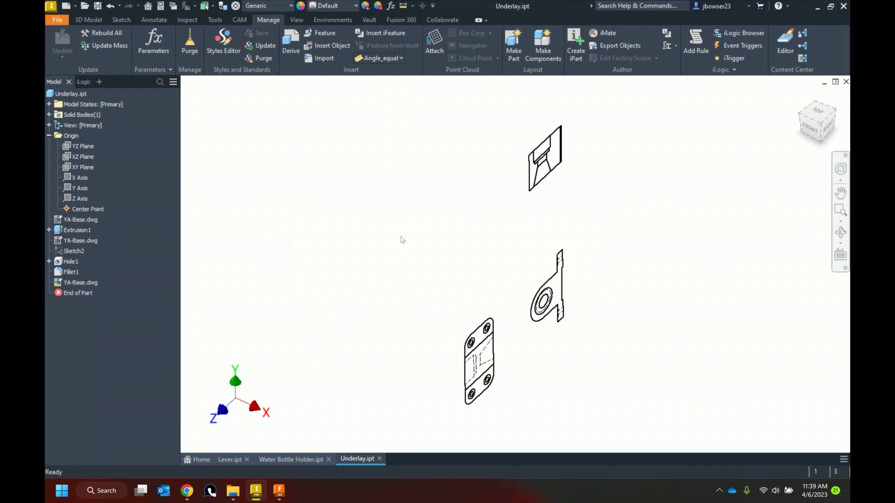
Step: Translate the new underlay so the midpoint of the section view's edge at the wide bore opening sits at the origin
{"action": "right_click", "coordinate": [79, 283]}
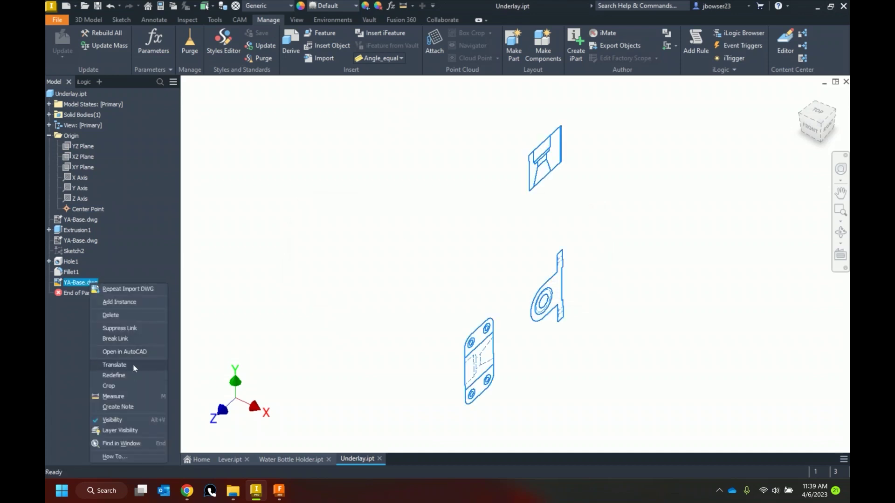
{"action": "left_click", "coordinate": [135, 368]}
{"action": "left_click", "coordinate": [796, 405]}
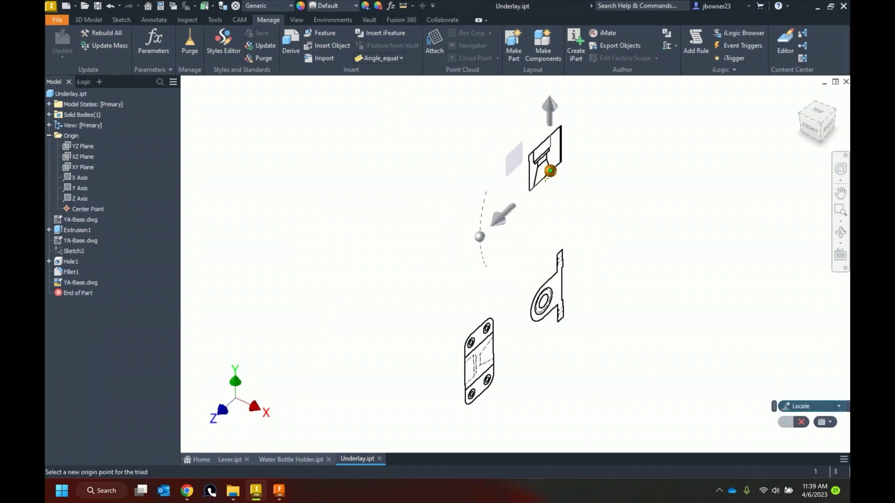
{"action": "scroll", "coordinate": [545, 174], "scroll_direction": "down", "scroll_amount": 3}
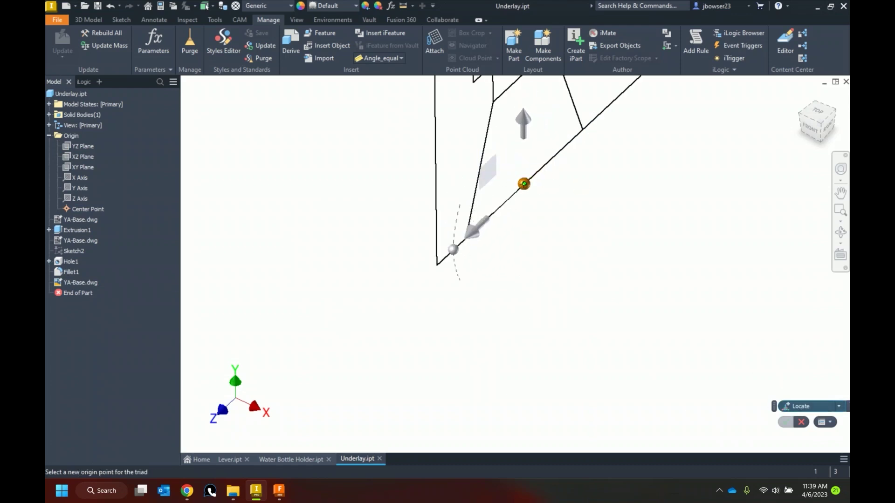
{"action": "left_click", "coordinate": [524, 183]}
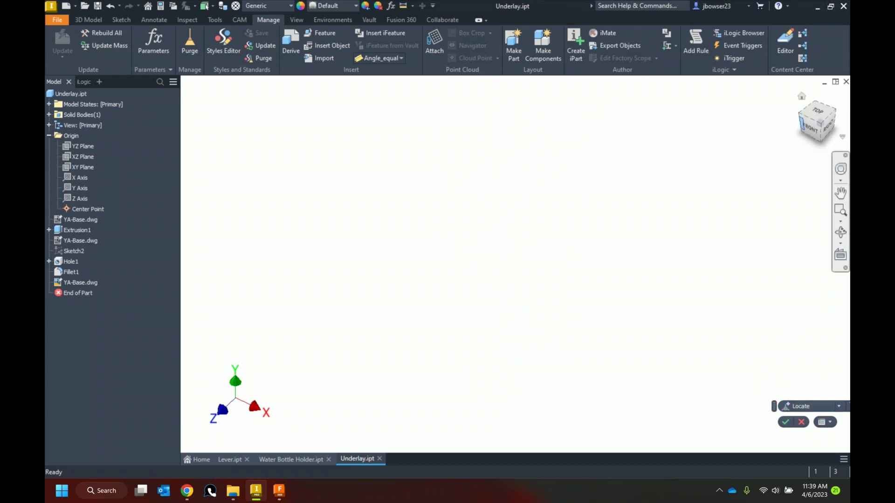
Step: Rotate the translated underlay by -90 degrees so its section view lines up with the solid body
{"action": "left_click", "coordinate": [818, 126]}
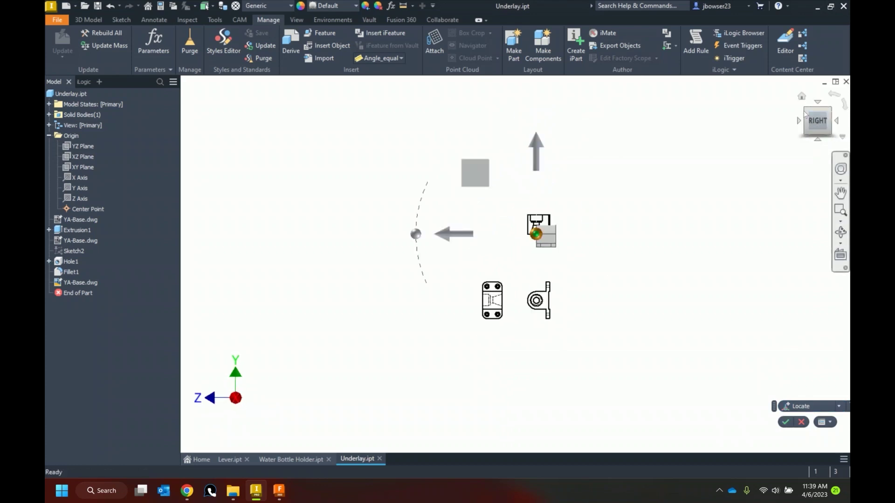
{"action": "key", "text": "F6"}
{"action": "scroll", "coordinate": [528, 227], "scroll_direction": "up", "scroll_amount": 5}
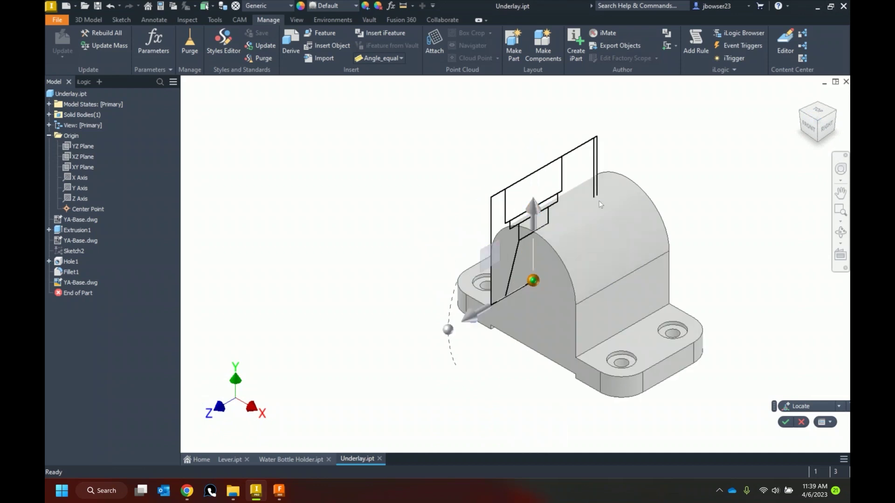
{"action": "left_click_drag", "start_coordinate": [448, 329], "coordinate": [536, 168]}
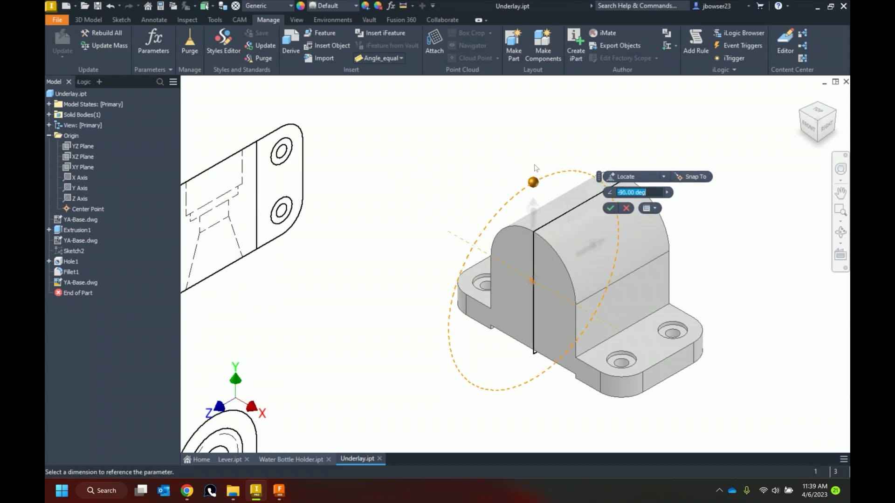
{"action": "left_click", "coordinate": [610, 208]}
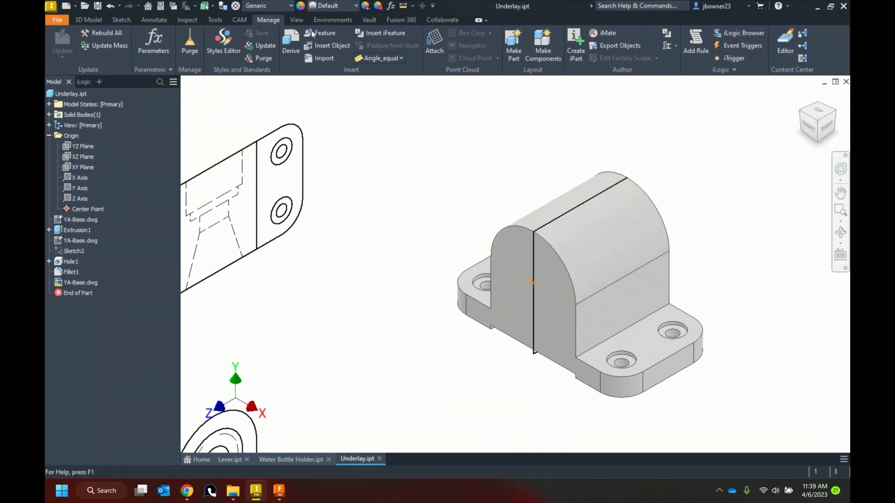
Step: Switch the visual style to Wireframe to expose the section view inside the body
{"action": "left_click", "coordinate": [296, 20]}
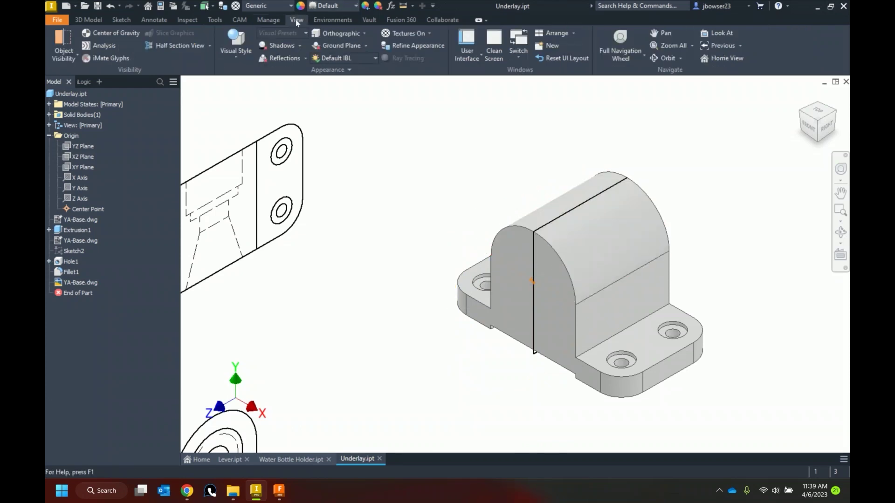
{"action": "left_click", "coordinate": [238, 52]}
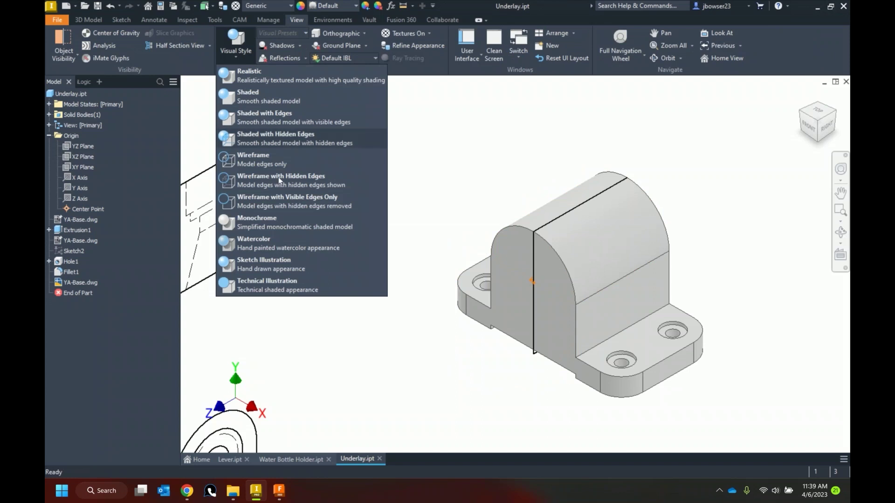
{"action": "left_click", "coordinate": [249, 163]}
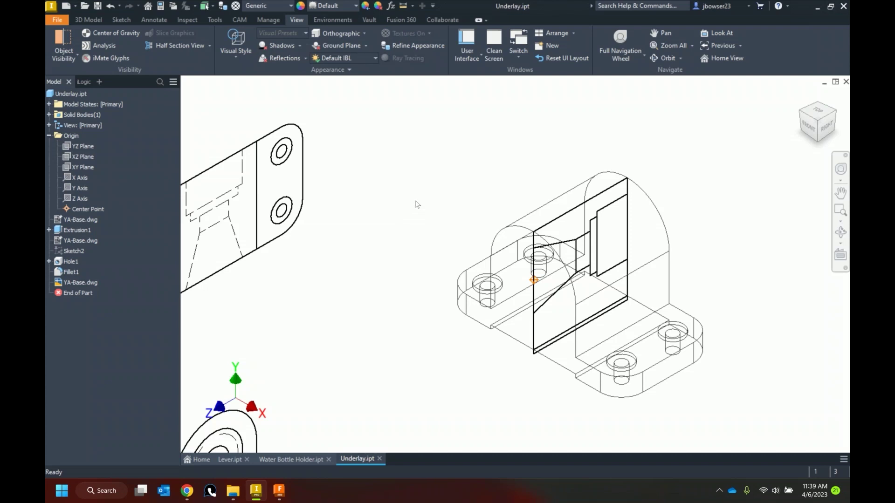
Step: Start a sketch on the YZ Plane and project the upper half of the stepped, tapered bore profile and both end edges from the DWG
{"action": "right_click", "coordinate": [82, 147]}
{"action": "left_click", "coordinate": [121, 178]}
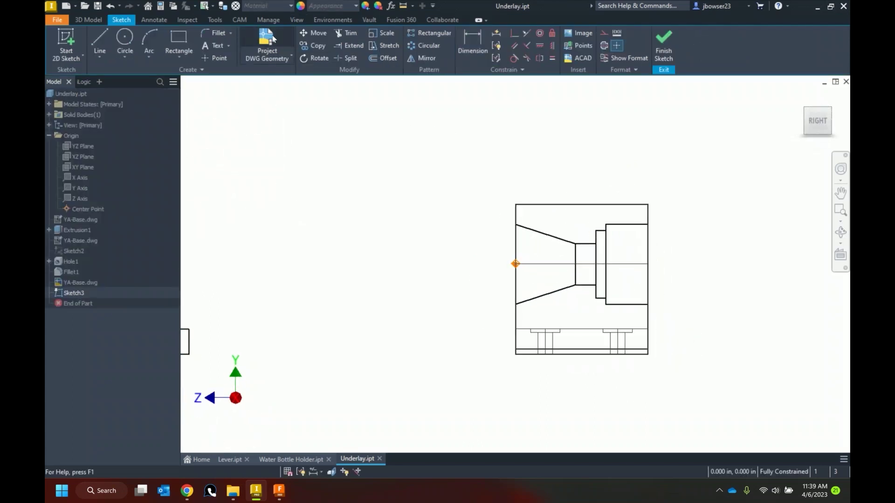
{"action": "left_click", "coordinate": [273, 39]}
{"action": "scroll", "coordinate": [629, 245], "scroll_direction": "up", "scroll_amount": 3}
{"action": "left_click", "coordinate": [505, 232]}
{"action": "left_click", "coordinate": [552, 239]}
{"action": "left_click", "coordinate": [564, 228]}
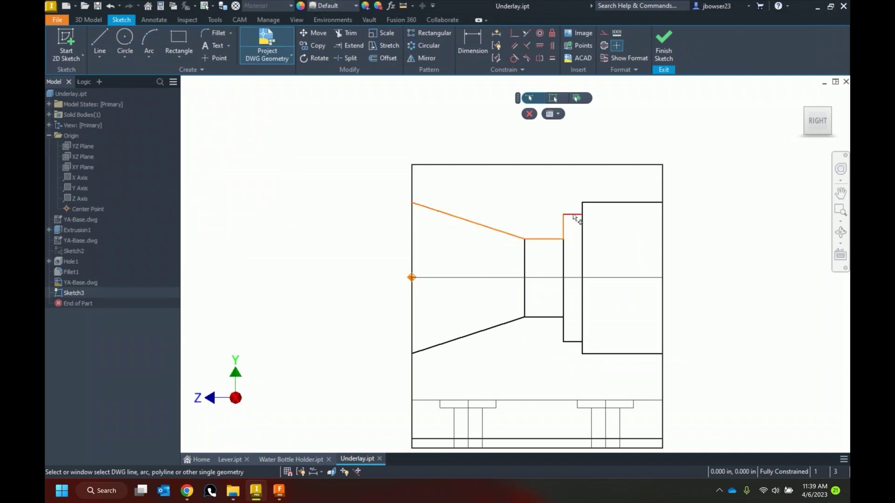
{"action": "left_click", "coordinate": [583, 215]}
{"action": "left_click", "coordinate": [592, 204]}
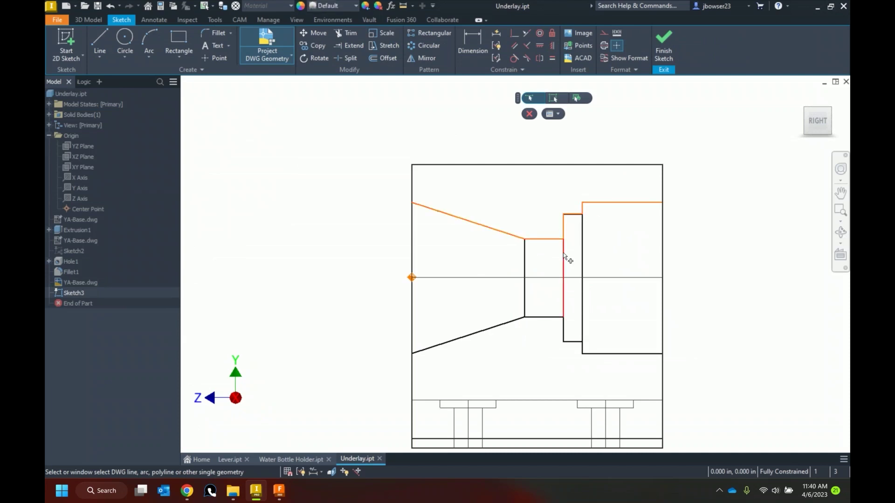
{"action": "left_click", "coordinate": [412, 223]}
{"action": "left_click", "coordinate": [663, 226]}
Step: Draw a 3.313 in horizontal line along the bore axis from the origin to the opposite end edge
{"action": "left_click", "coordinate": [100, 42]}
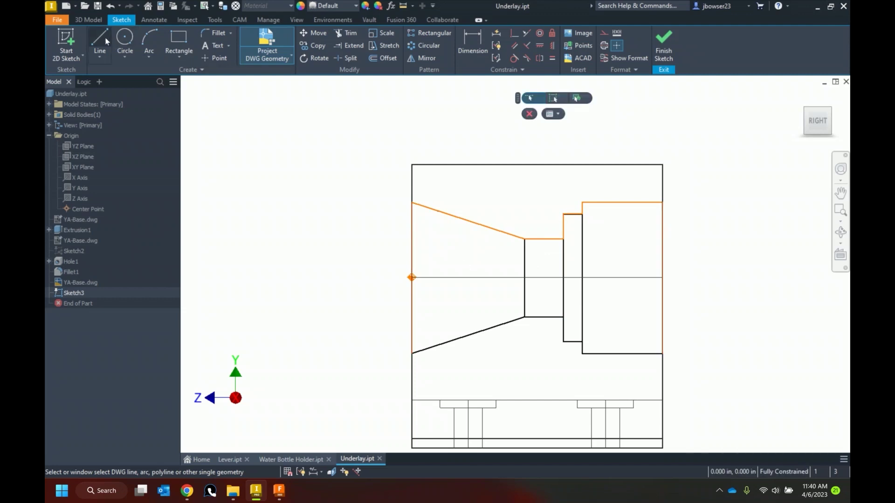
{"action": "left_click", "coordinate": [412, 277]}
{"action": "left_click", "coordinate": [662, 279]}
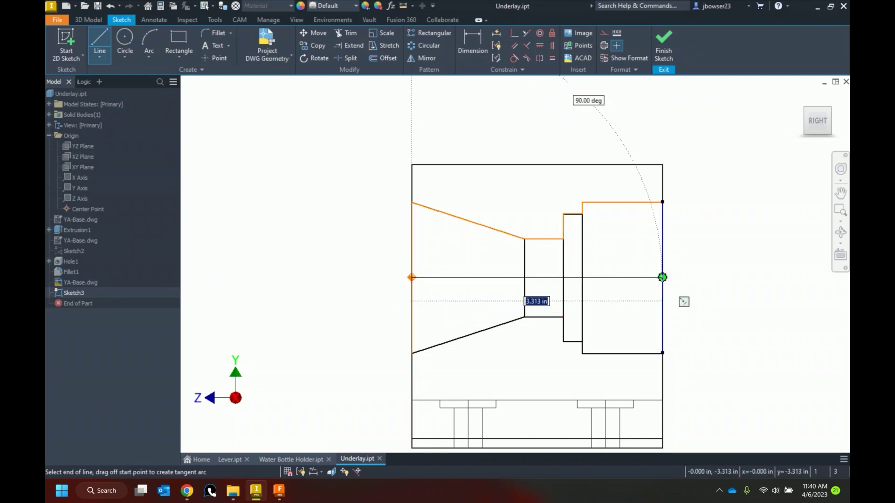
{"action": "right_click", "coordinate": [274, 213]}
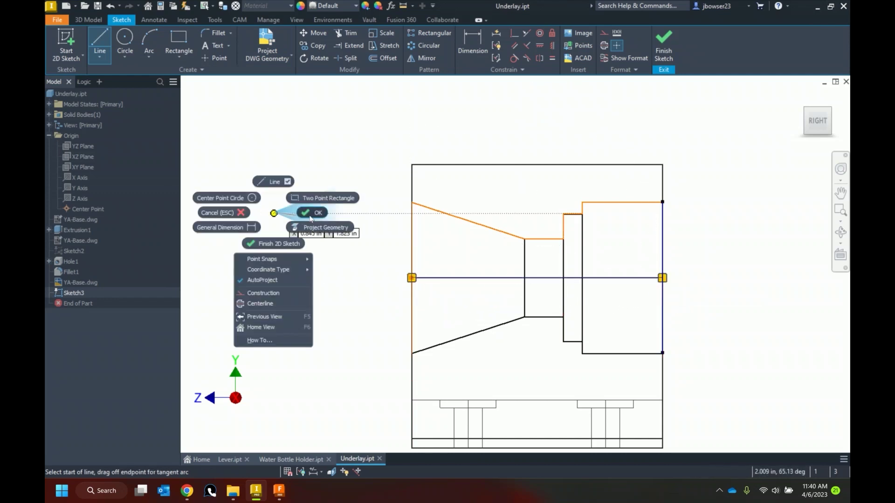
{"action": "left_click", "coordinate": [311, 213]}
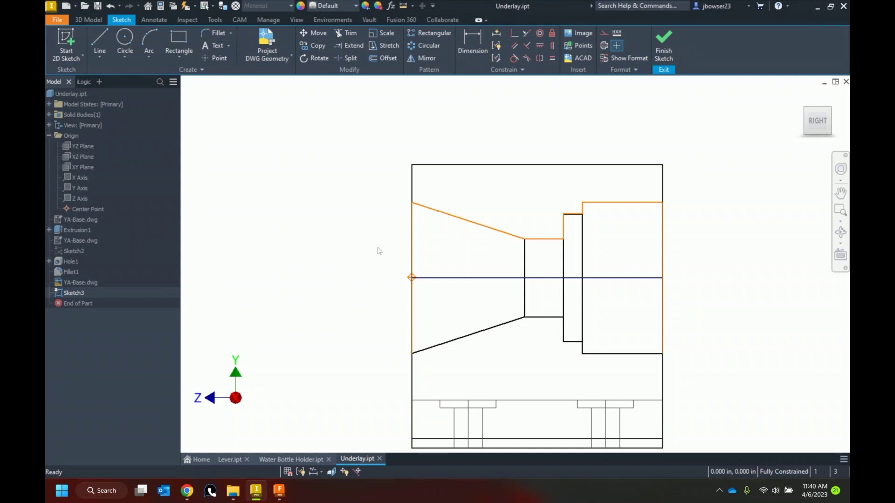
Step: Finish the bore profile sketch and switch the visual style to Shaded with Edges
{"action": "right_click", "coordinate": [357, 175]}
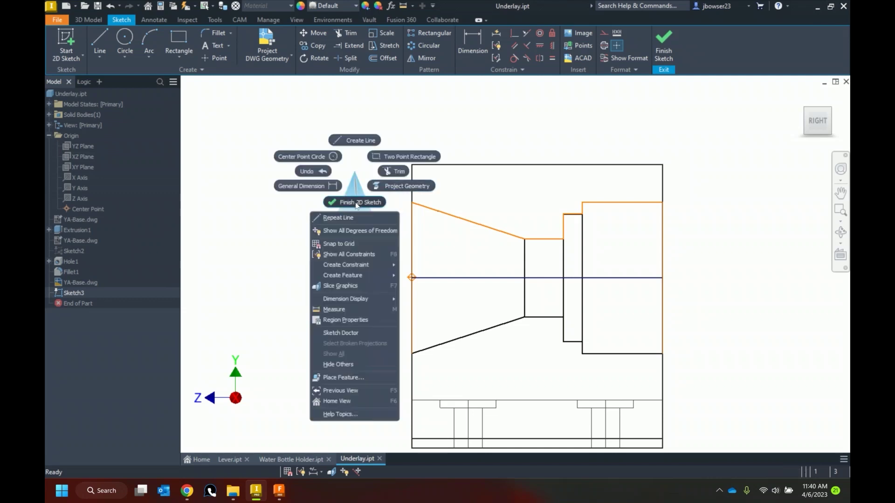
{"action": "left_click", "coordinate": [356, 200]}
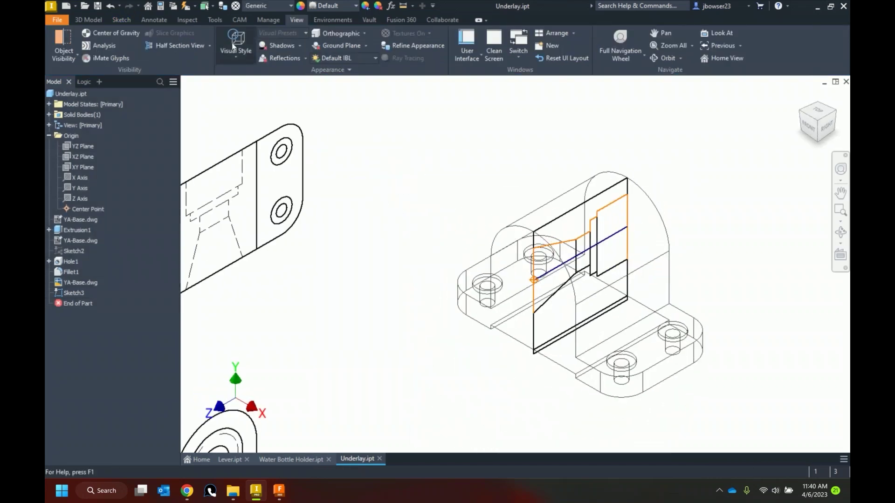
{"action": "left_click", "coordinate": [233, 41]}
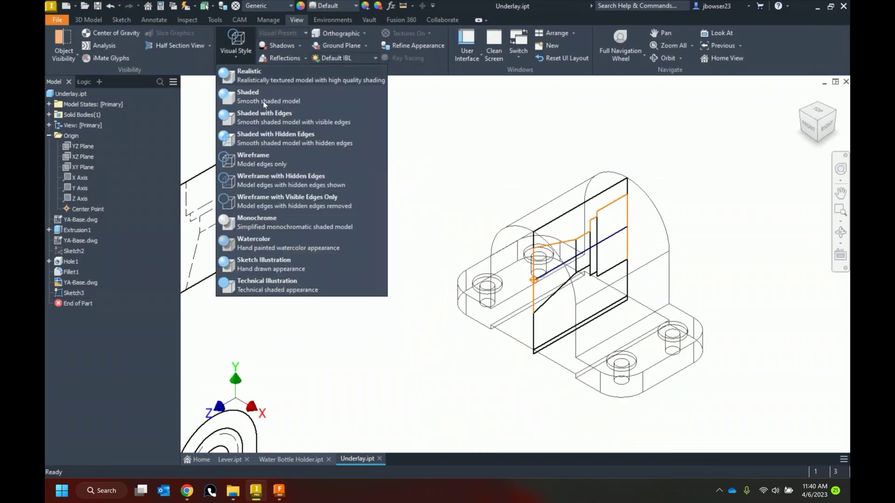
{"action": "left_click", "coordinate": [285, 121]}
Step: Revolve the stepped bore profile 360 degrees about the horizontal axis line as a cut through the body
{"action": "scroll", "coordinate": [491, 262], "scroll_direction": "up", "scroll_amount": 5}
{"action": "right_click", "coordinate": [357, 193]}
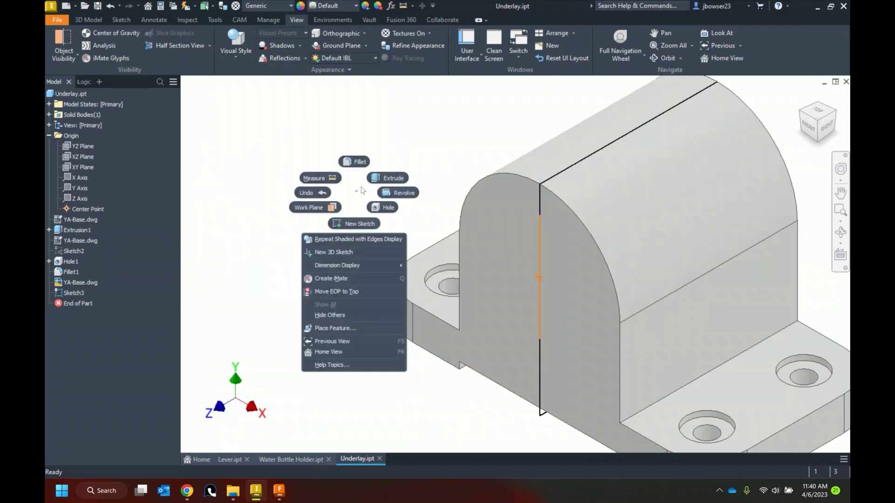
{"action": "left_click", "coordinate": [387, 193]}
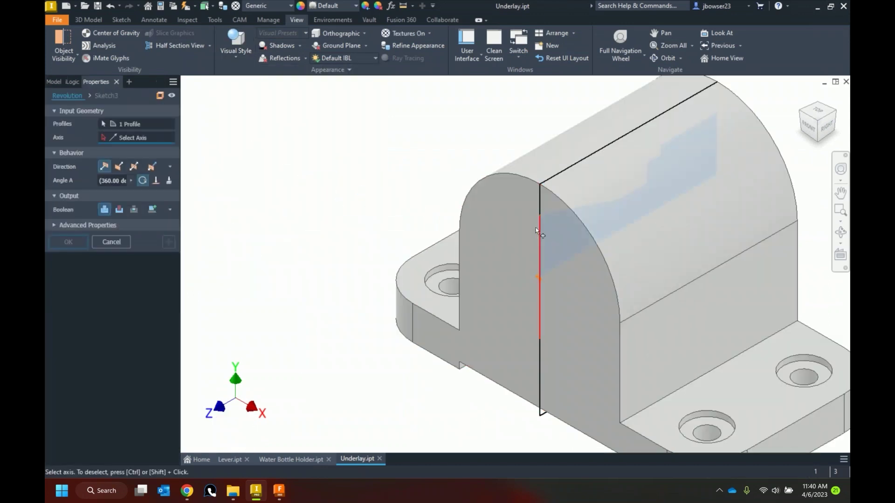
{"action": "left_click", "coordinate": [558, 266]}
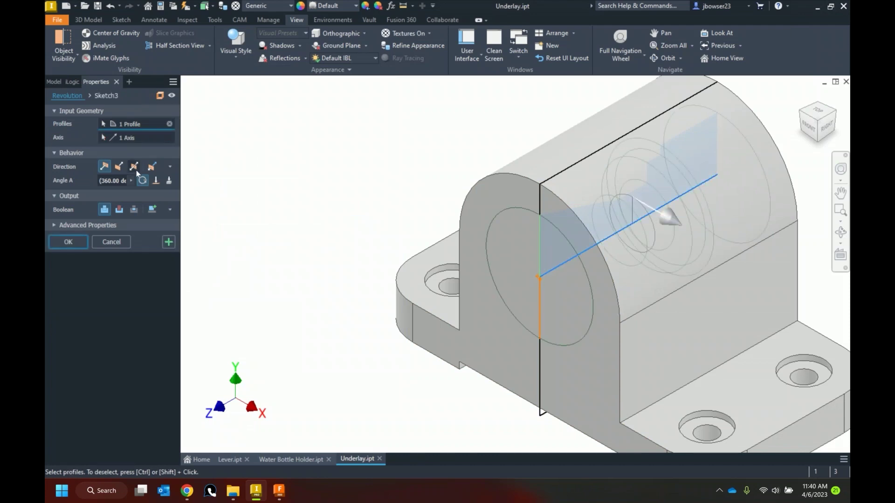
{"action": "left_click", "coordinate": [119, 209]}
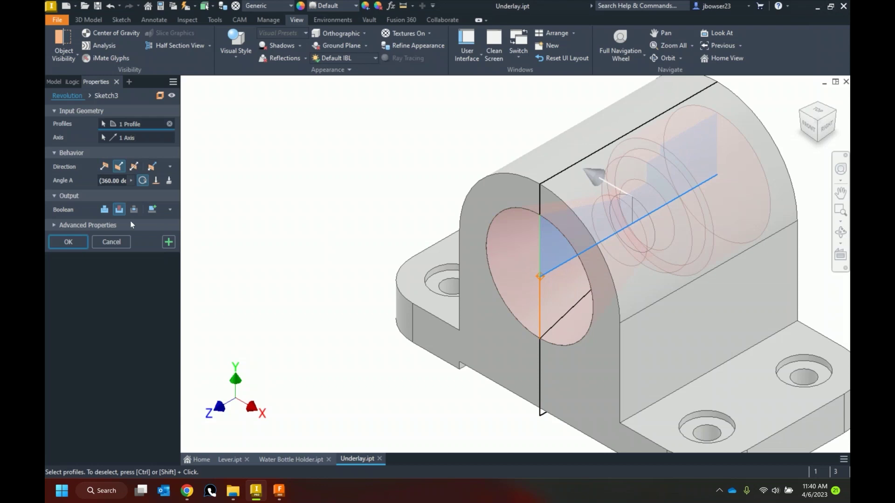
{"action": "left_click", "coordinate": [80, 241]}
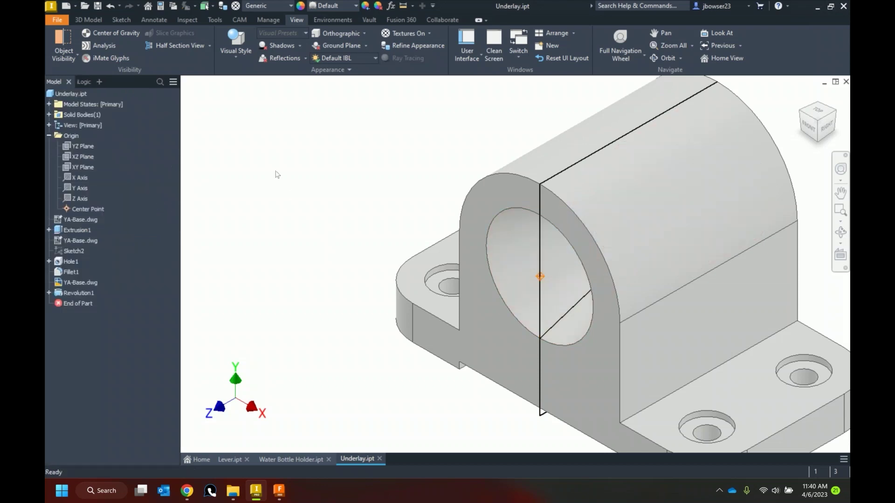
Step: Hide the last YA-Base.dwg underlay containing the section view and the origin Center Point
{"action": "key", "text": "F5"}
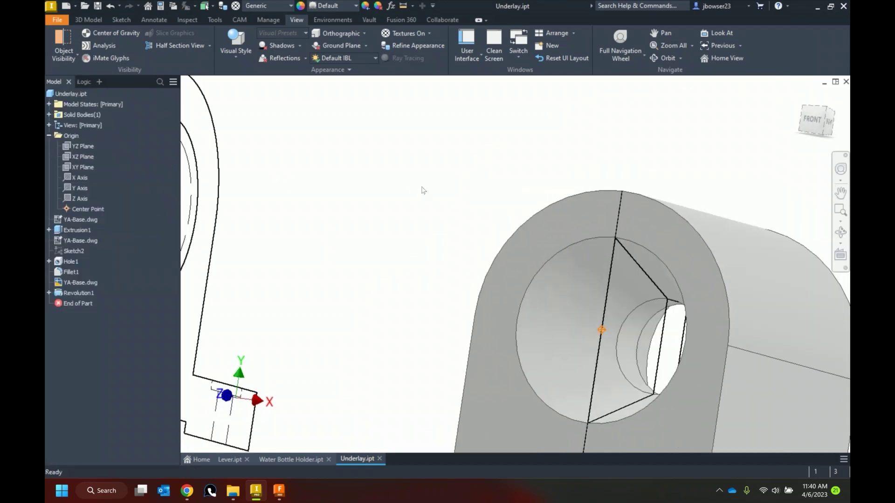
{"action": "key", "text": "F5"}
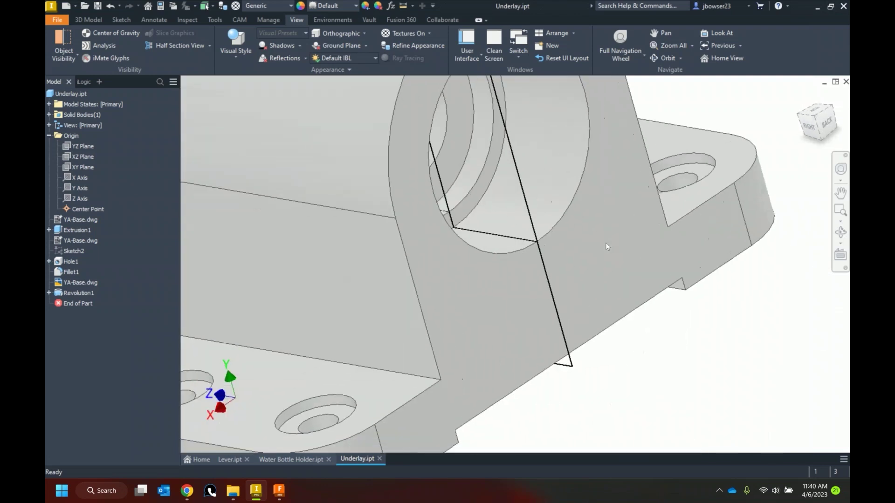
{"action": "key", "text": "F5"}
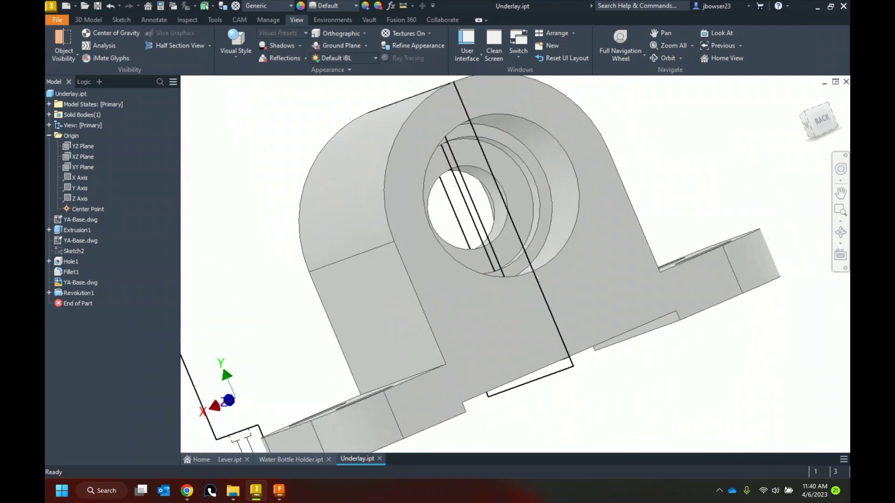
{"action": "key", "text": "F5"}
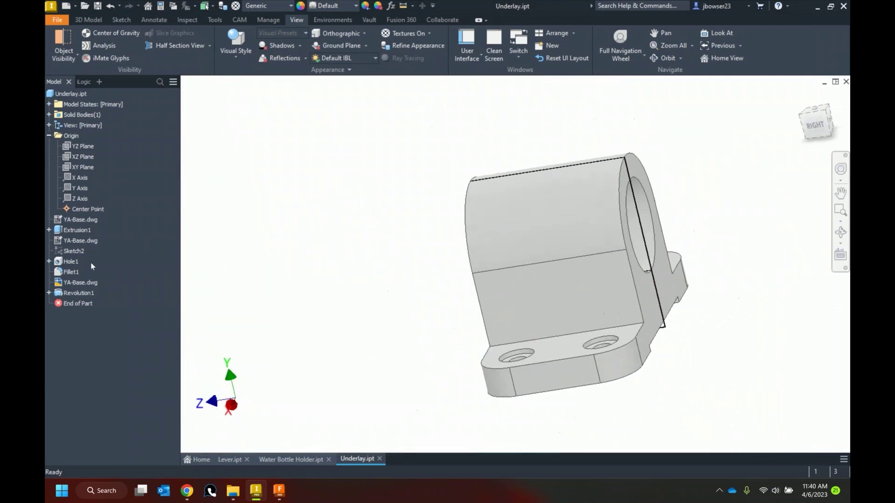
{"action": "right_click", "coordinate": [85, 280]}
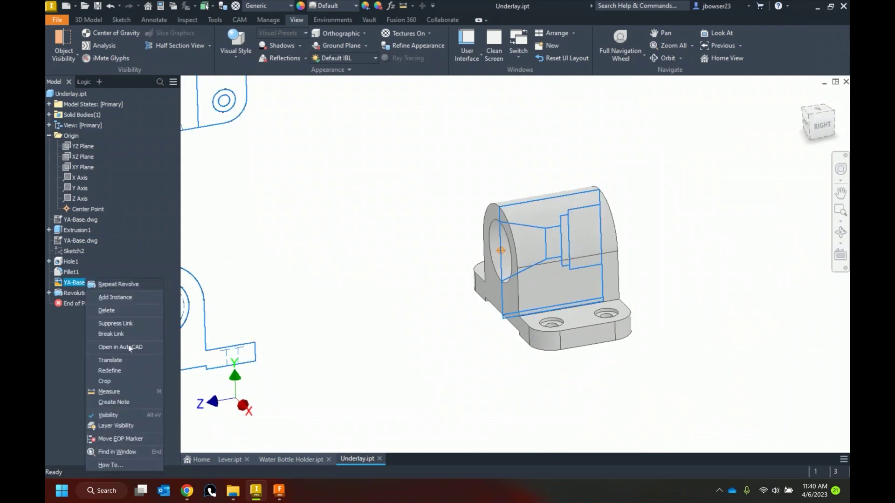
{"action": "left_click", "coordinate": [125, 415]}
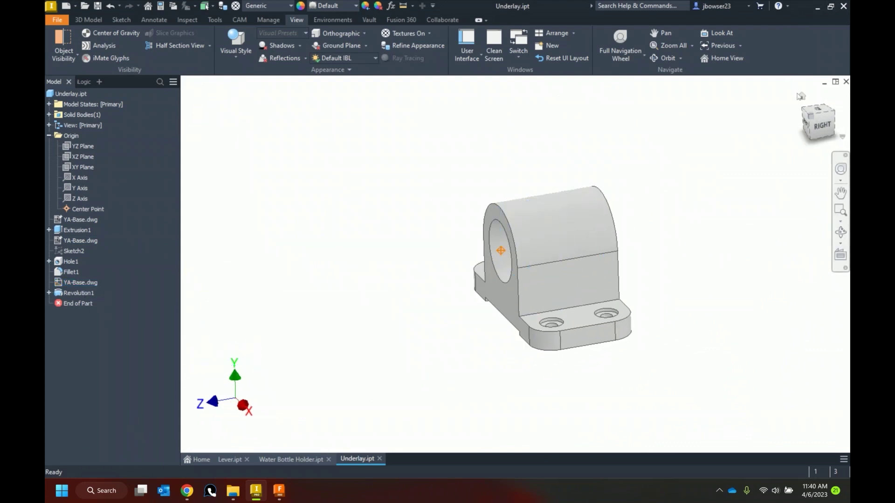
{"action": "right_click", "coordinate": [74, 210]}
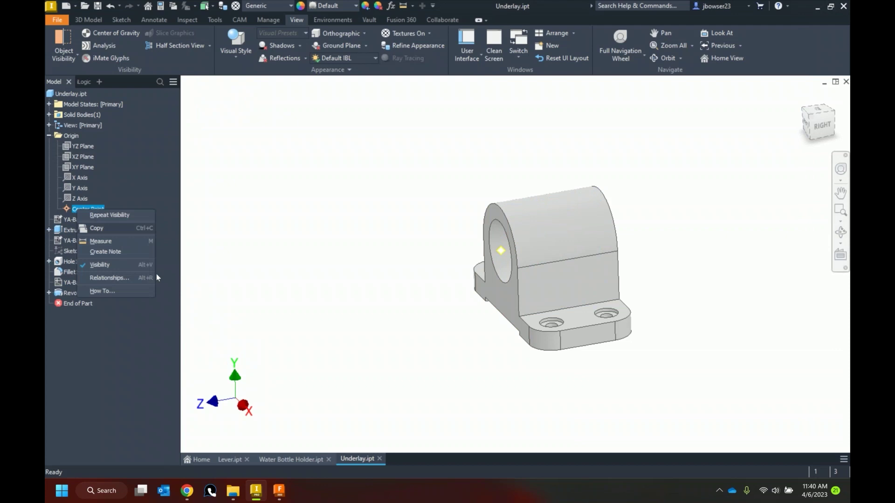
{"action": "left_click", "coordinate": [123, 265]}
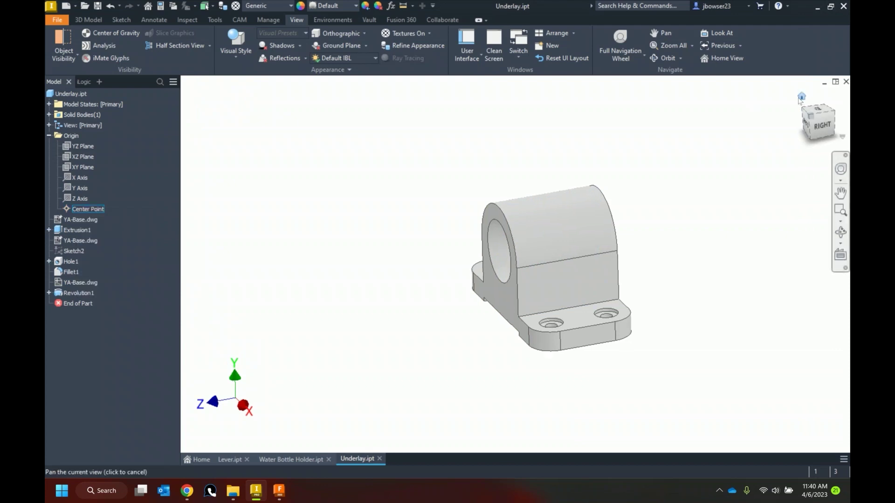
{"action": "left_click", "coordinate": [802, 103]}
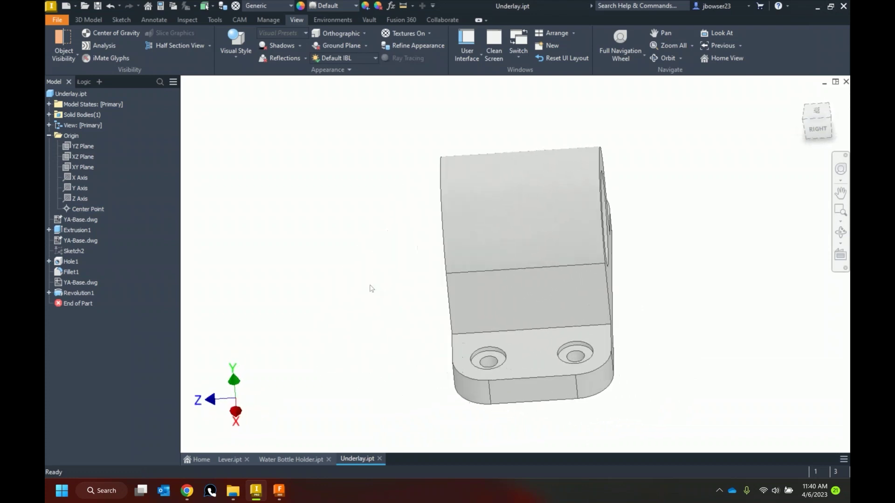
{"action": "key", "text": "F5"}
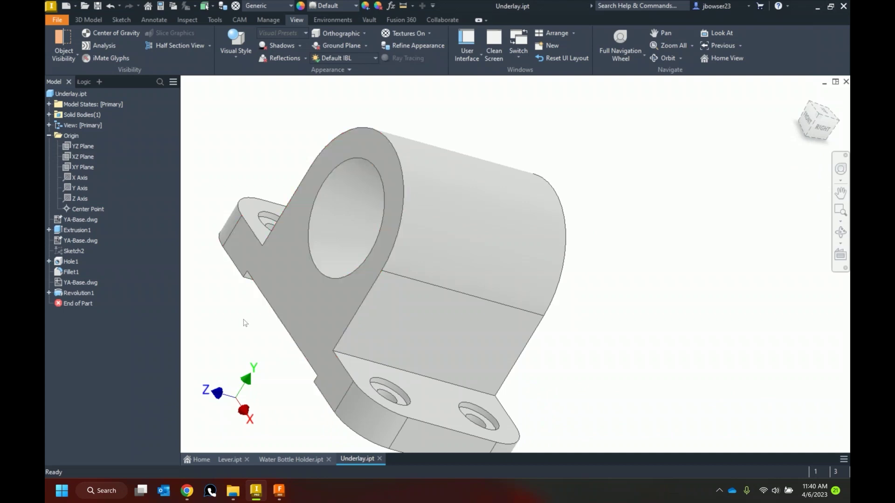
{"action": "key", "text": "F6"}
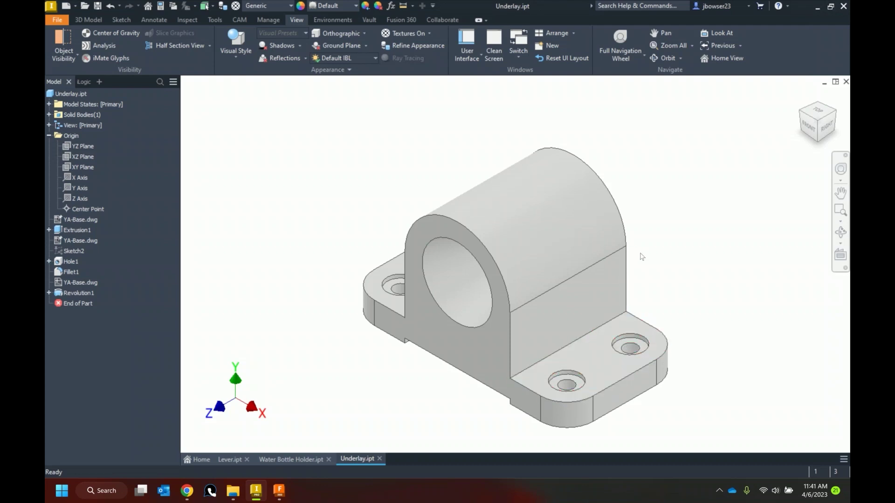
{"action": "key", "text": "F2"}
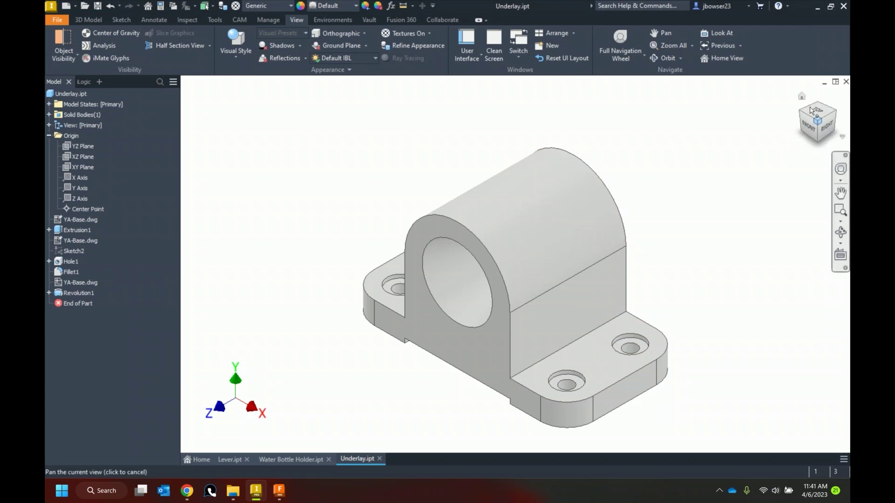
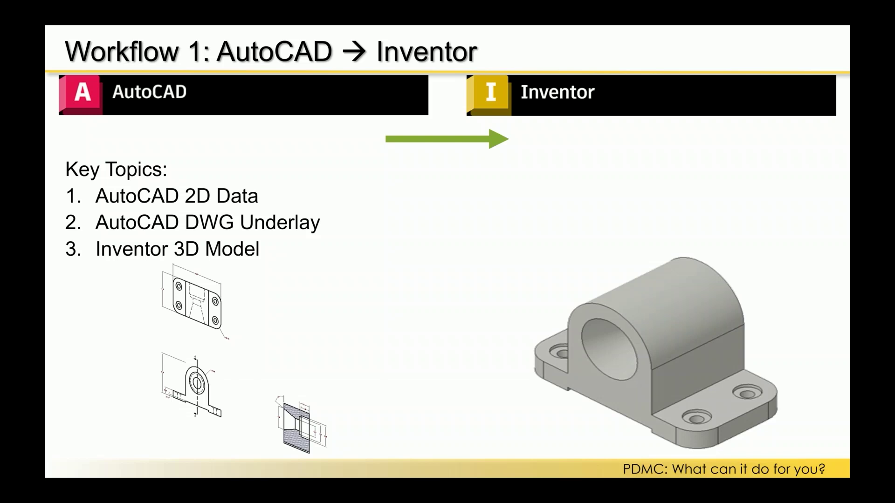
{"action": "key", "text": "Right"}
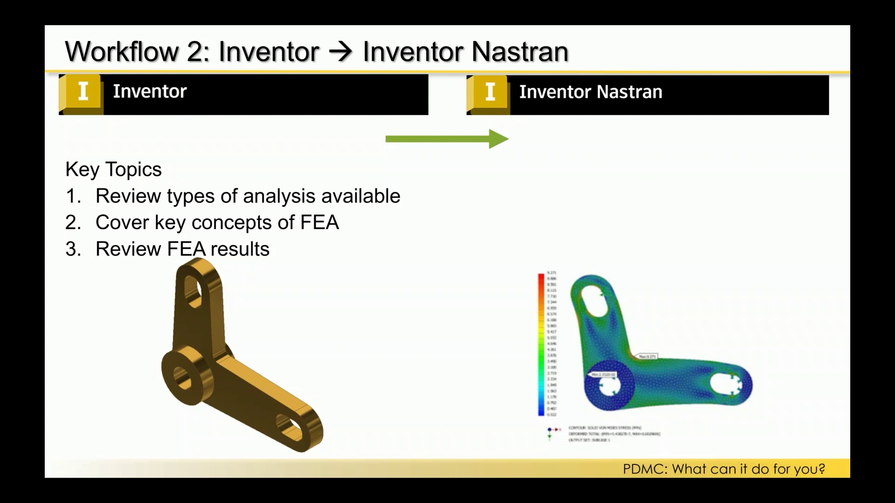
Step: Switch back to Inventor, close Underlay.ipt and bring up the Lever.ipt part
{"action": "key", "text": "alt+Tab"}
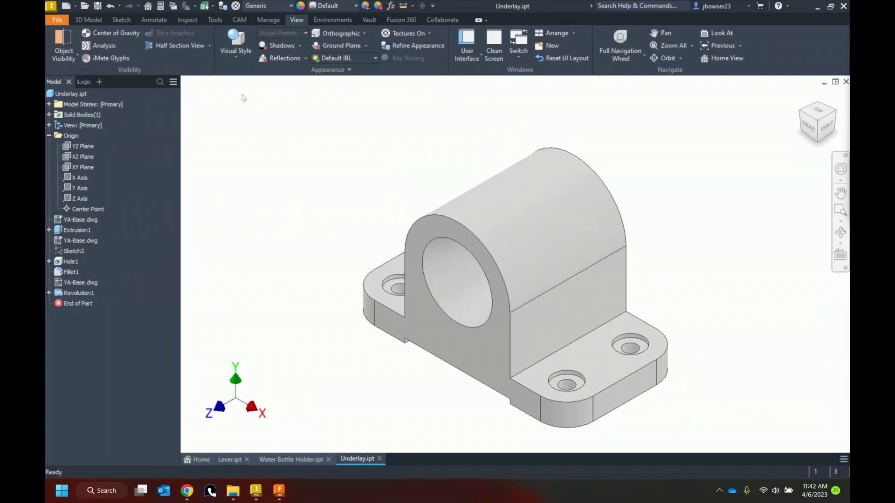
{"action": "left_click", "coordinate": [846, 81]}
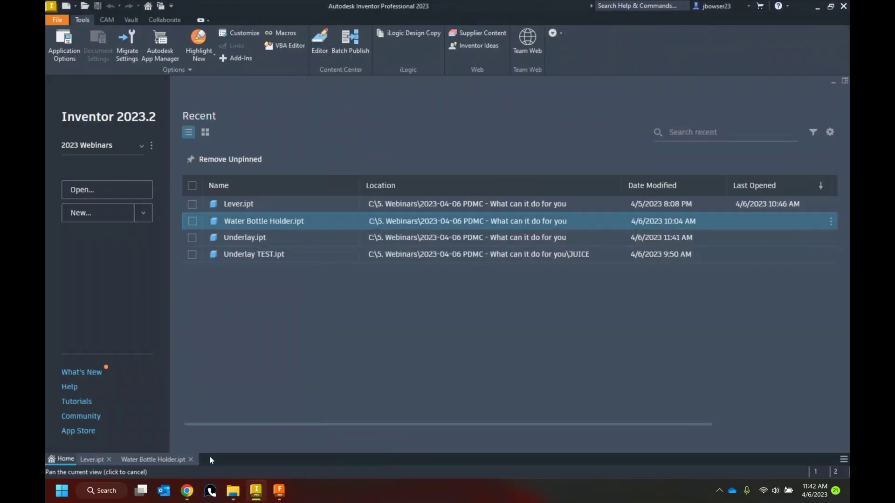
{"action": "left_click", "coordinate": [92, 459]}
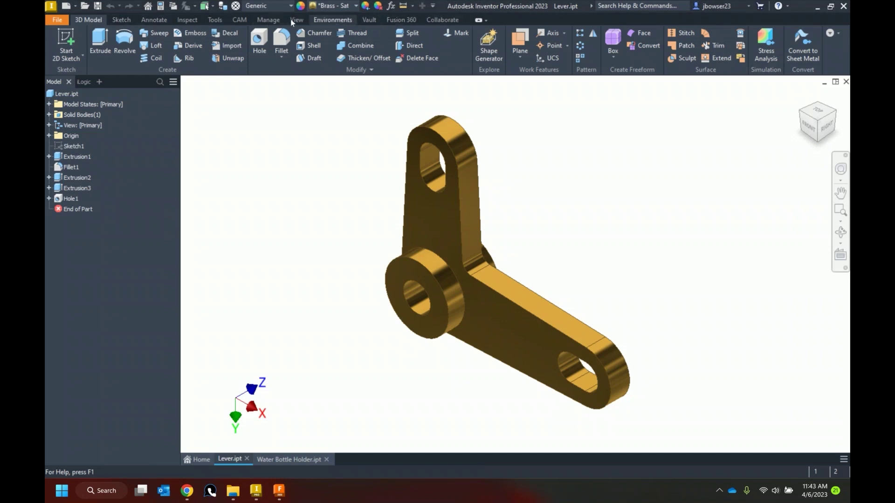
Step: Start the Autodesk Inventor Nastran environment for the lever part
{"action": "left_click", "coordinate": [239, 20]}
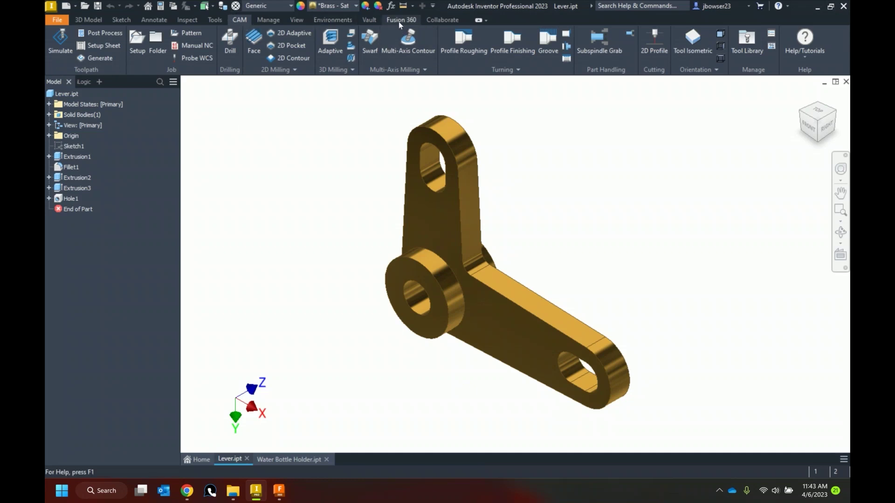
{"action": "left_click", "coordinate": [337, 21]}
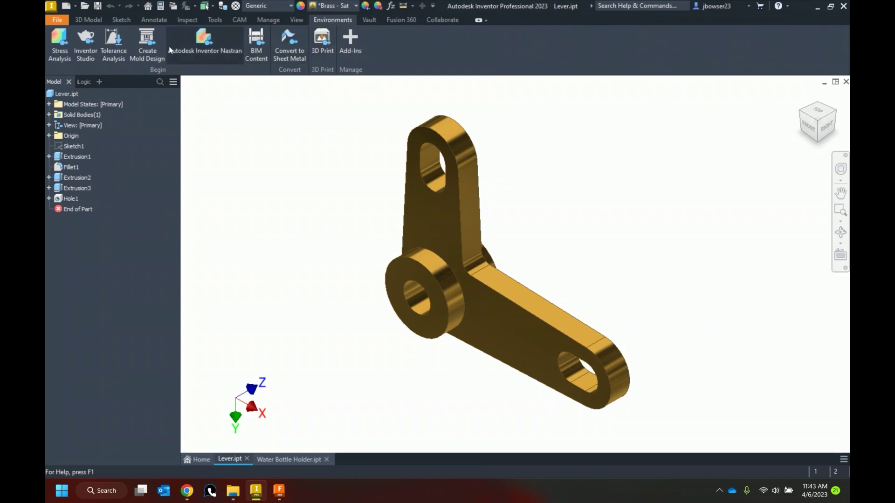
{"action": "left_click", "coordinate": [215, 44]}
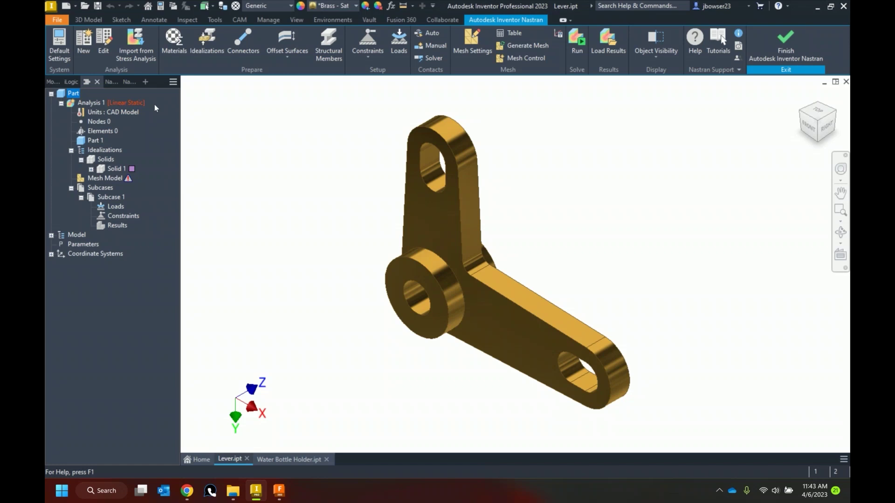
Step: Edit the Solid 1 idealization and assign it a new material, Steel - Mild, from the Autodesk Material Library
{"action": "mouse_move", "coordinate": [152, 170]}
{"action": "right_click", "coordinate": [116, 169]}
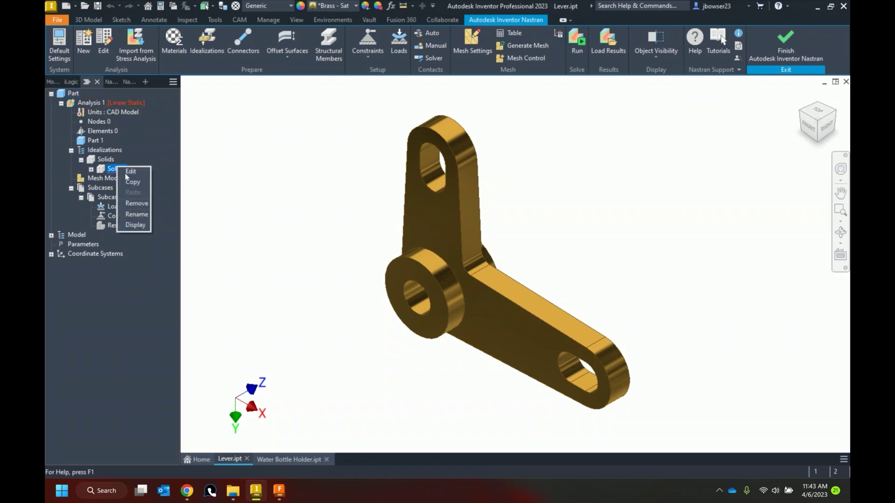
{"action": "left_click", "coordinate": [129, 171]}
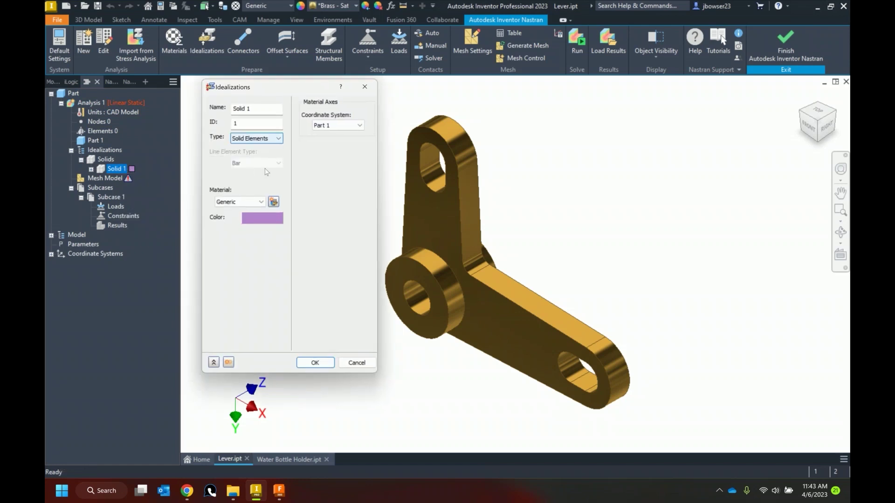
{"action": "left_click", "coordinate": [273, 202]}
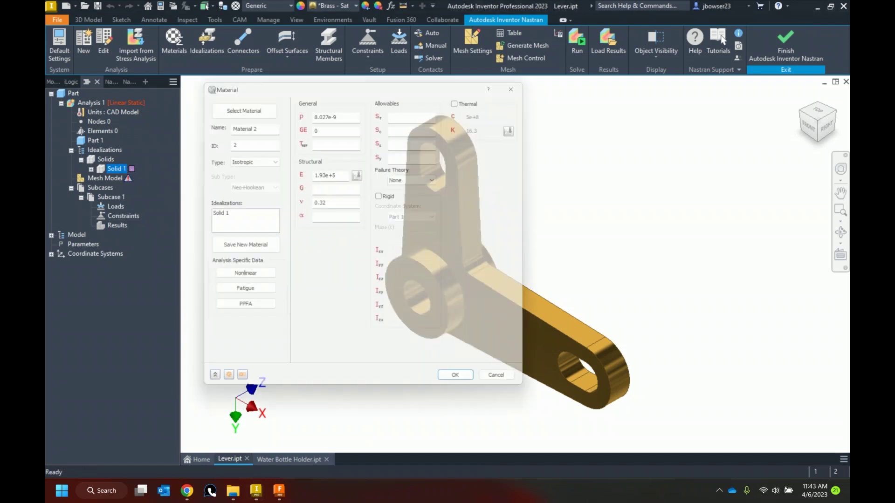
{"action": "left_click", "coordinate": [243, 110]}
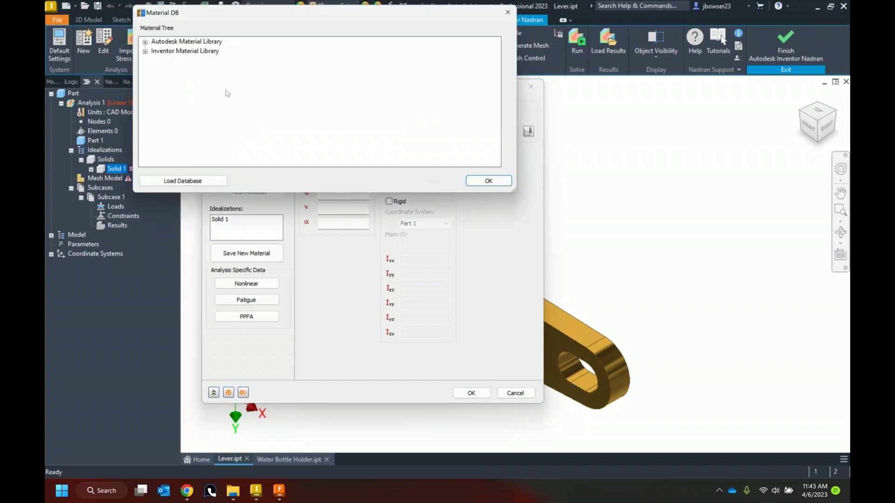
{"action": "left_click", "coordinate": [146, 42]}
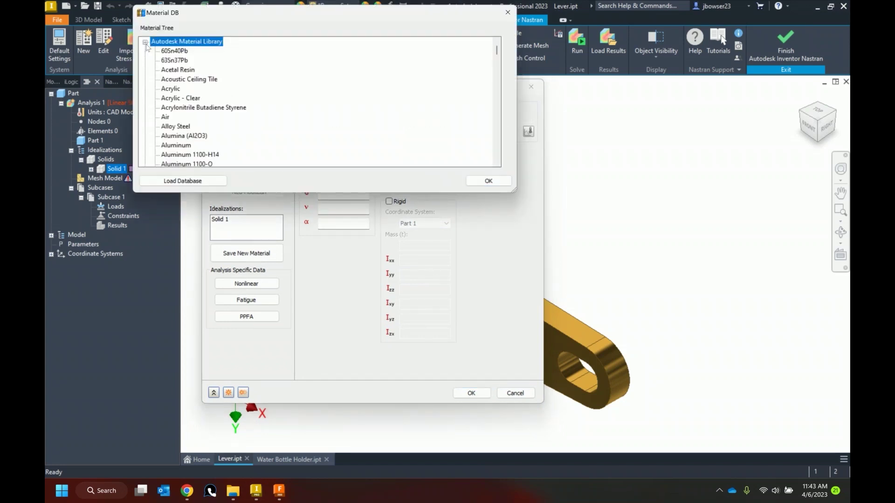
{"action": "scroll", "coordinate": [221, 109], "scroll_direction": "down", "scroll_amount": 2}
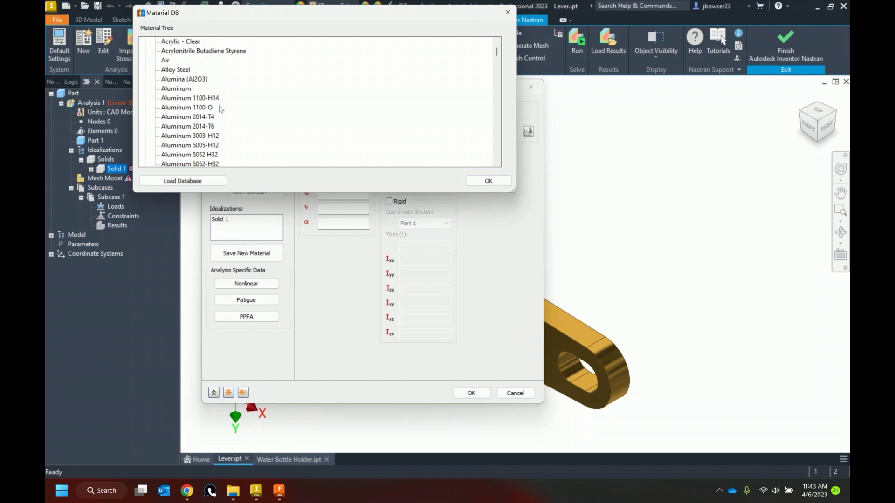
{"action": "scroll", "coordinate": [219, 109], "scroll_direction": "down", "scroll_amount": 10}
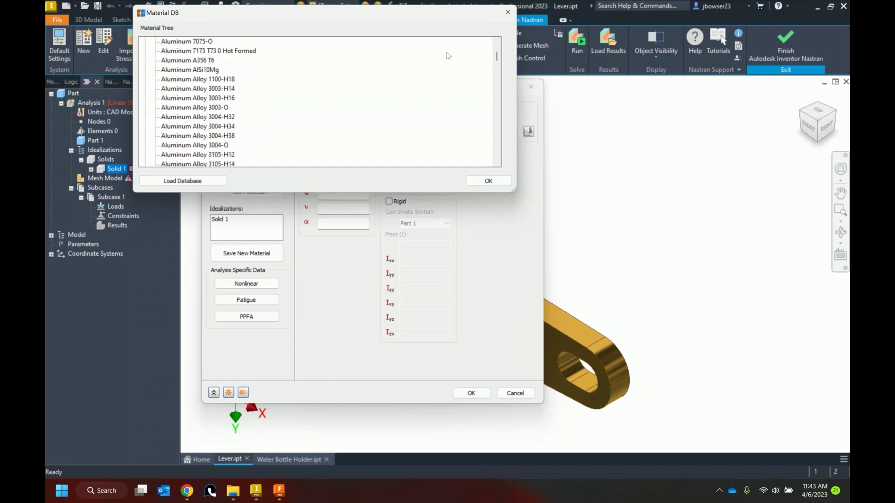
{"action": "left_click_drag", "start_coordinate": [497, 57], "coordinate": [499, 128]}
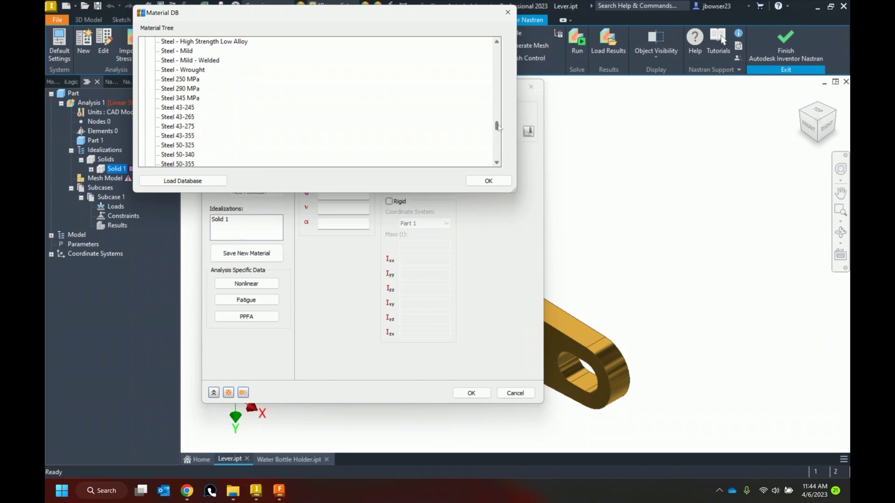
{"action": "left_click", "coordinate": [191, 51]}
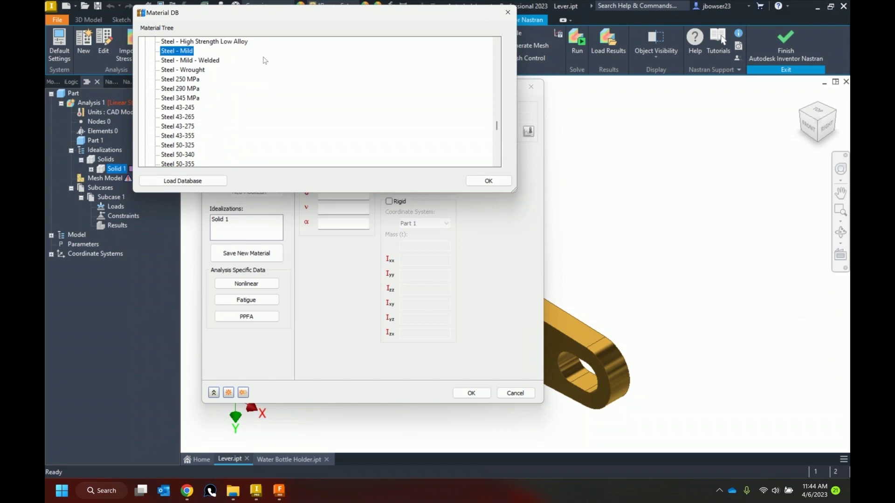
{"action": "left_click", "coordinate": [488, 181]}
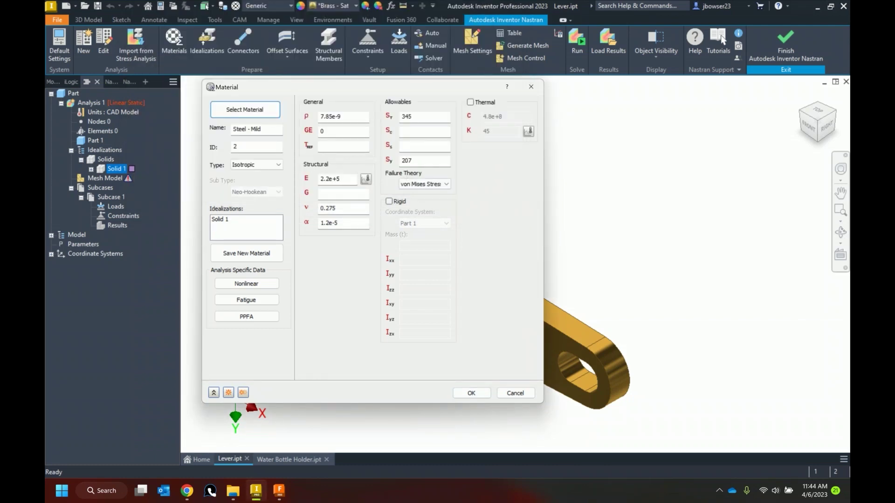
{"action": "left_click", "coordinate": [478, 393]}
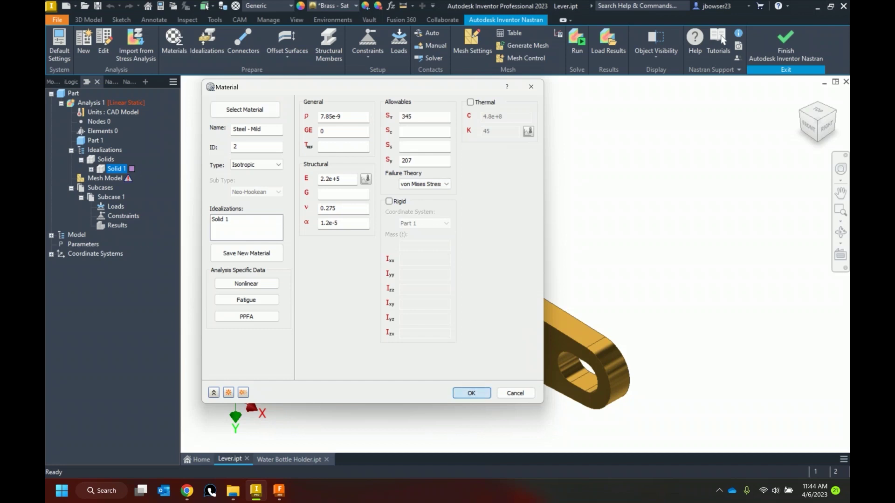
{"action": "left_click", "coordinate": [314, 360]}
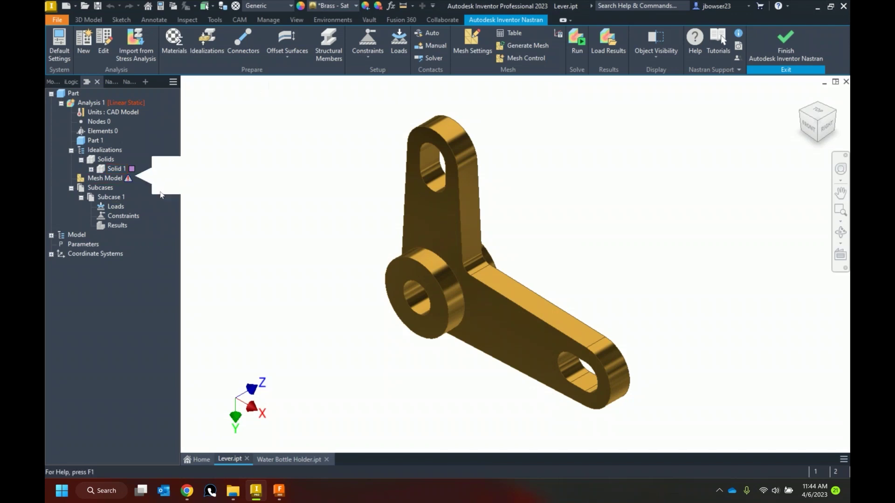
Step: Create a new pin constraint for Subcase 1 on the cylindrical face of the lever's central hub bore
{"action": "right_click", "coordinate": [124, 207]}
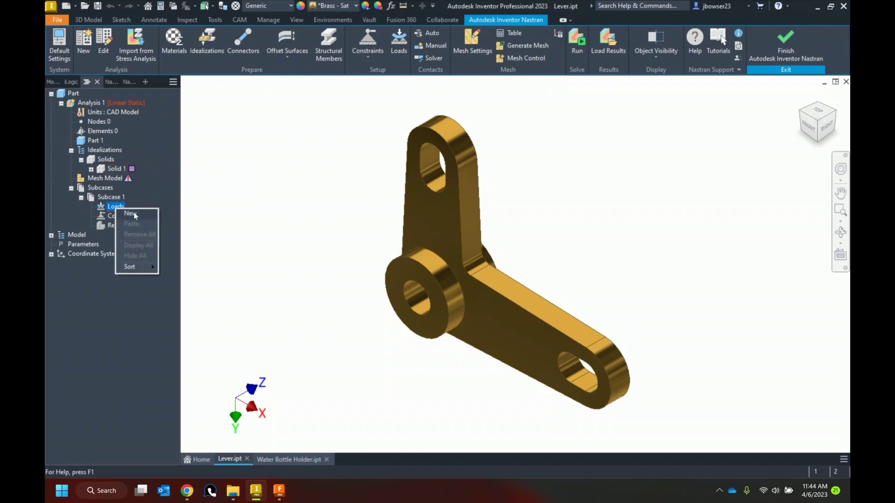
{"action": "left_click", "coordinate": [166, 192]}
{"action": "right_click", "coordinate": [132, 216]}
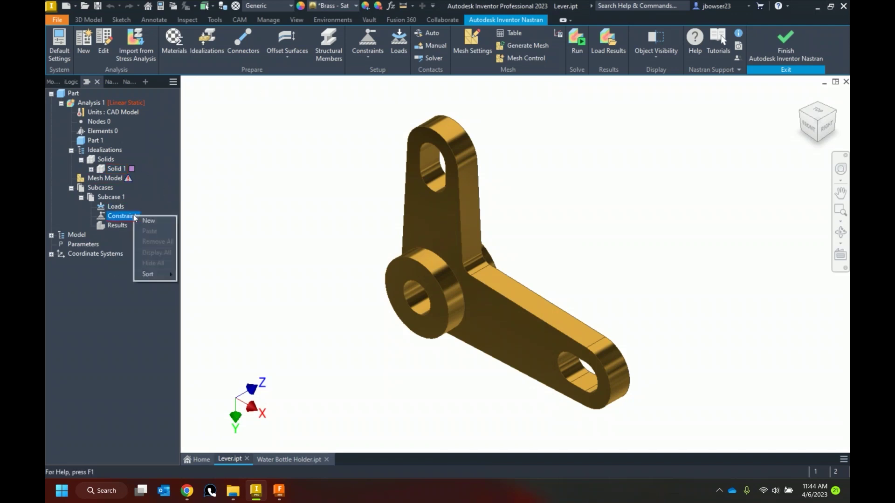
{"action": "left_click", "coordinate": [162, 226]}
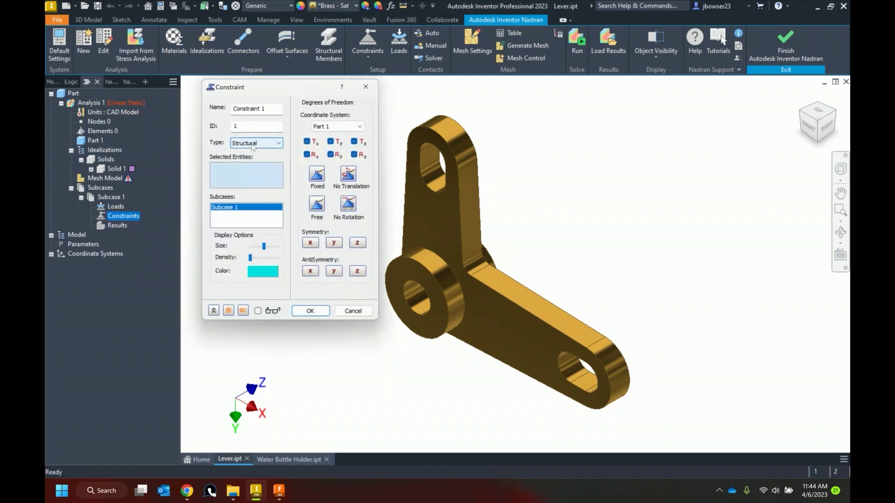
{"action": "left_click", "coordinate": [252, 144]}
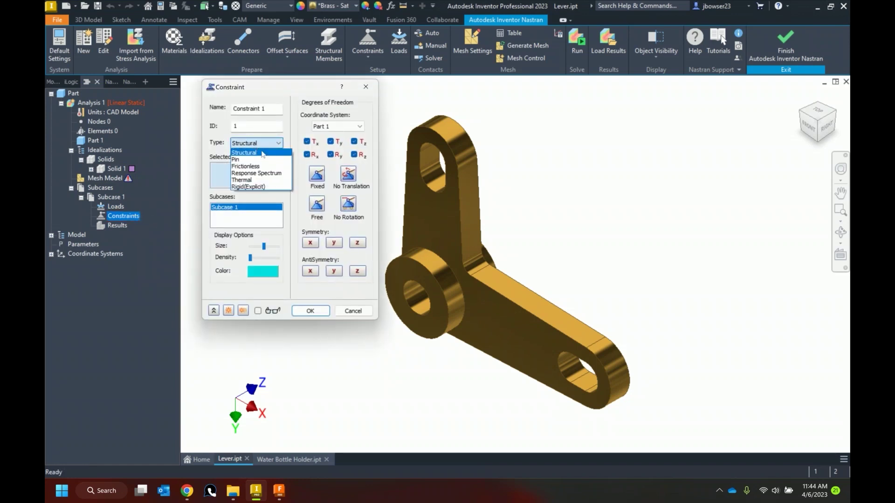
{"action": "left_click", "coordinate": [242, 161]}
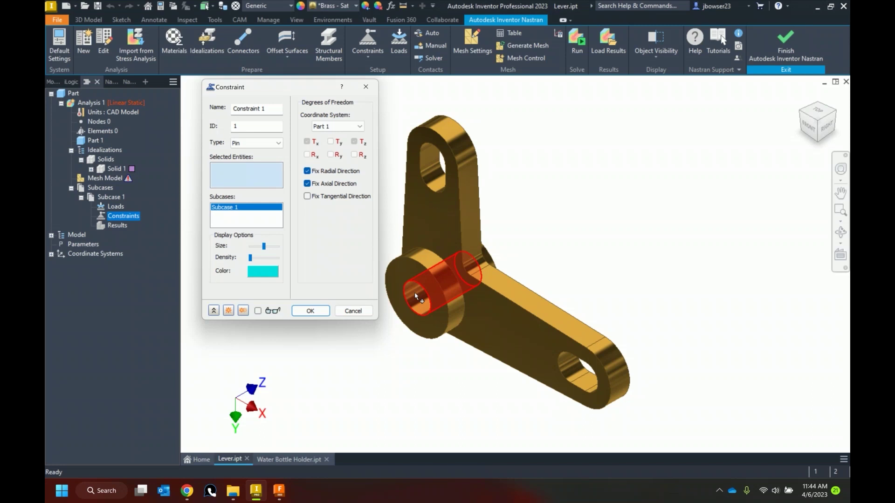
{"action": "left_click", "coordinate": [416, 296]}
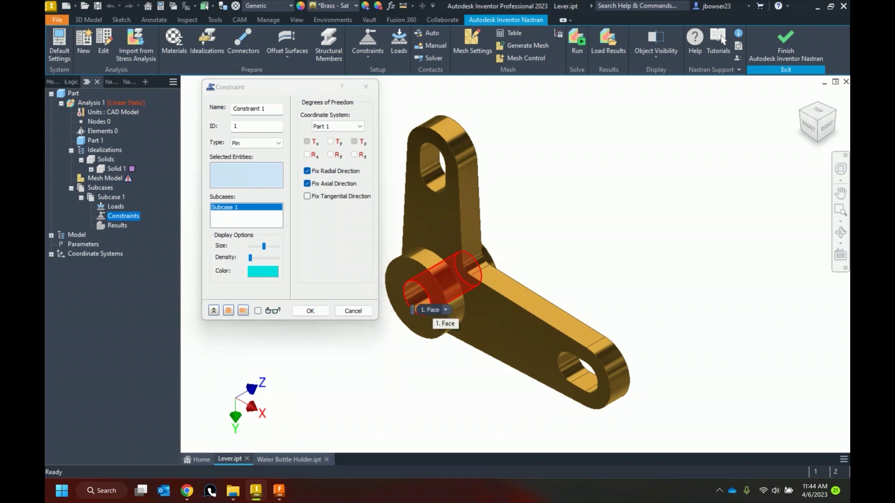
{"action": "scroll", "coordinate": [382, 355], "scroll_direction": "down", "scroll_amount": 3}
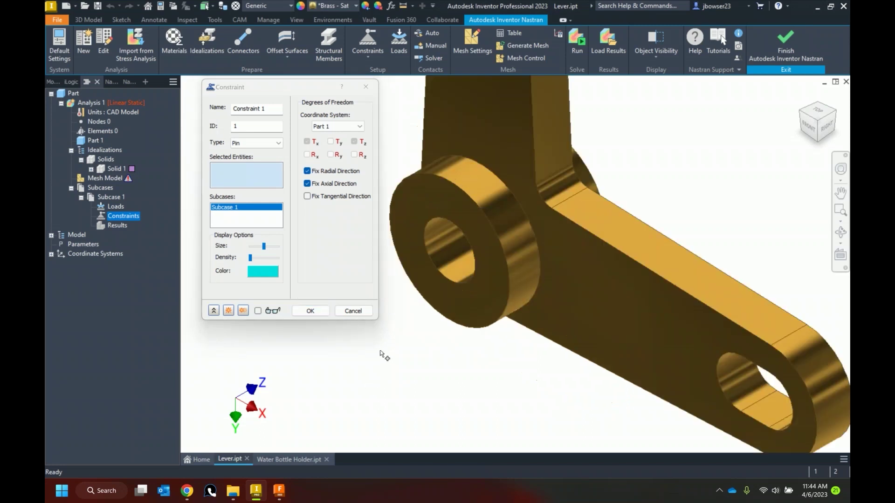
{"action": "left_click", "coordinate": [448, 250]}
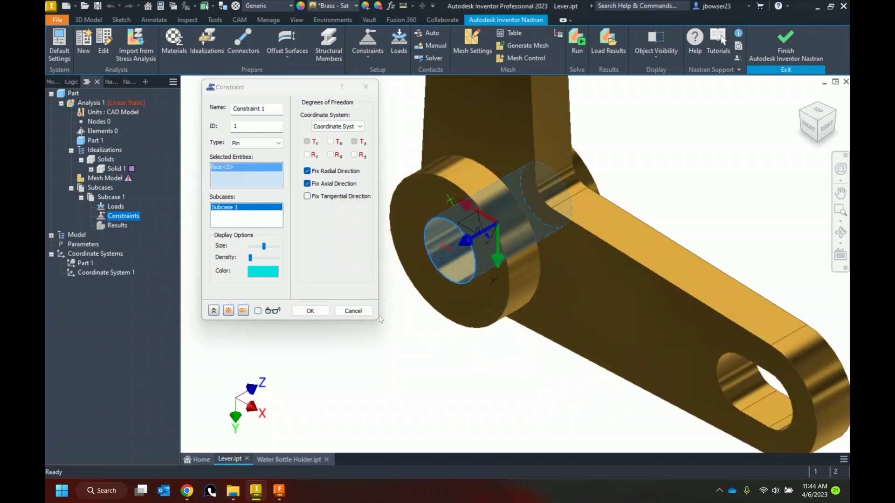
Step: Colour the hub bore constraint symbols dark red, preview them at a higher density, and accept the constraint
{"action": "left_click", "coordinate": [262, 272]}
{"action": "left_click", "coordinate": [242, 181]}
{"action": "key", "text": "Return"}
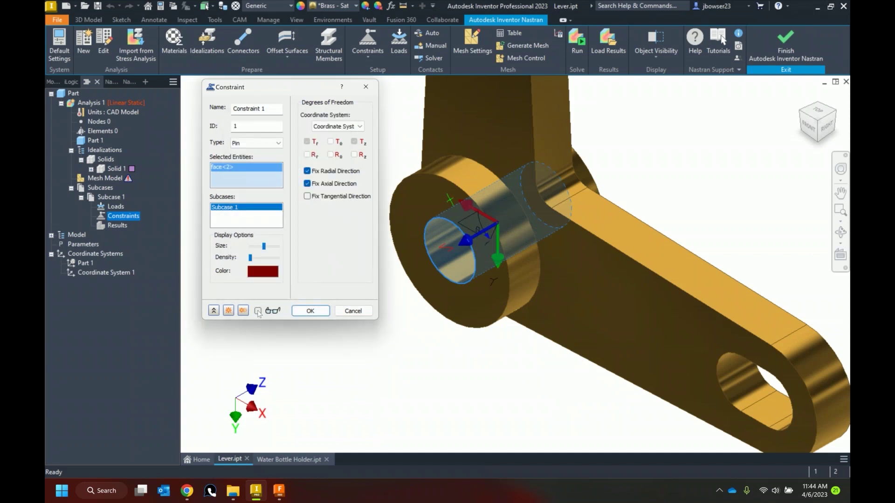
{"action": "left_click", "coordinate": [258, 310]}
{"action": "left_click", "coordinate": [261, 259]}
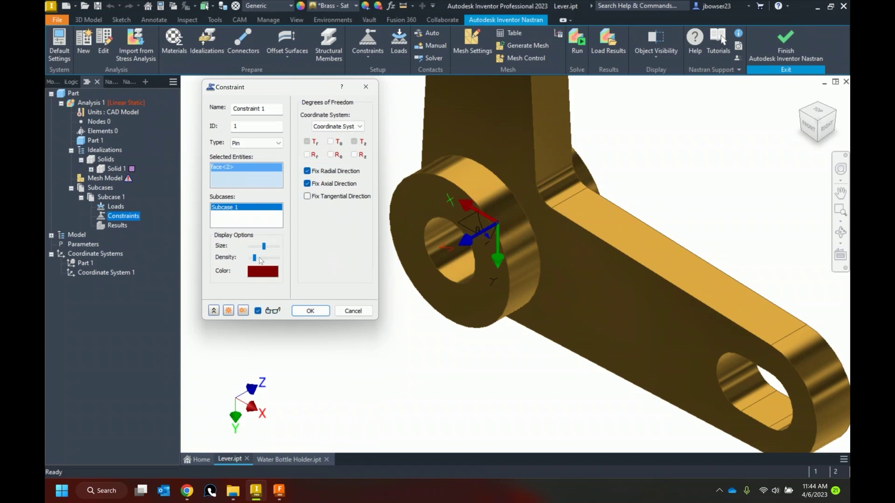
{"action": "left_click", "coordinate": [262, 259]}
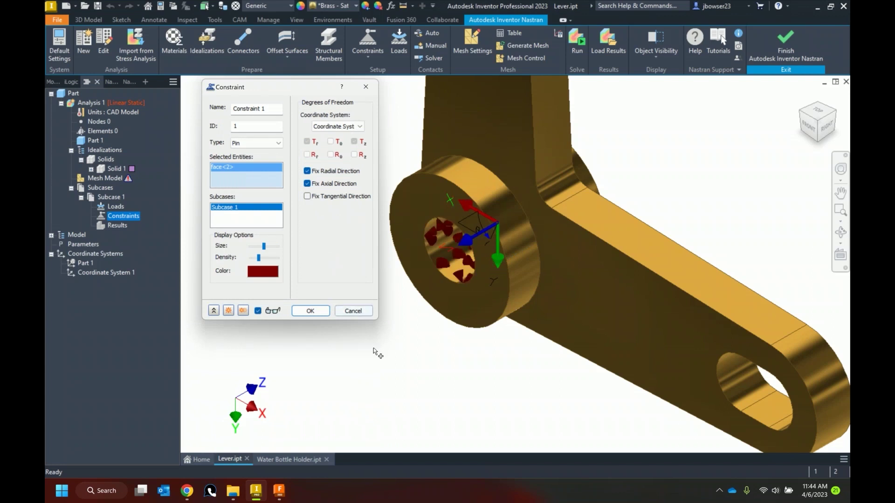
{"action": "middle_click_drag", "start_coordinate": [379, 354], "coordinate": [387, 272], "text": "shift"}
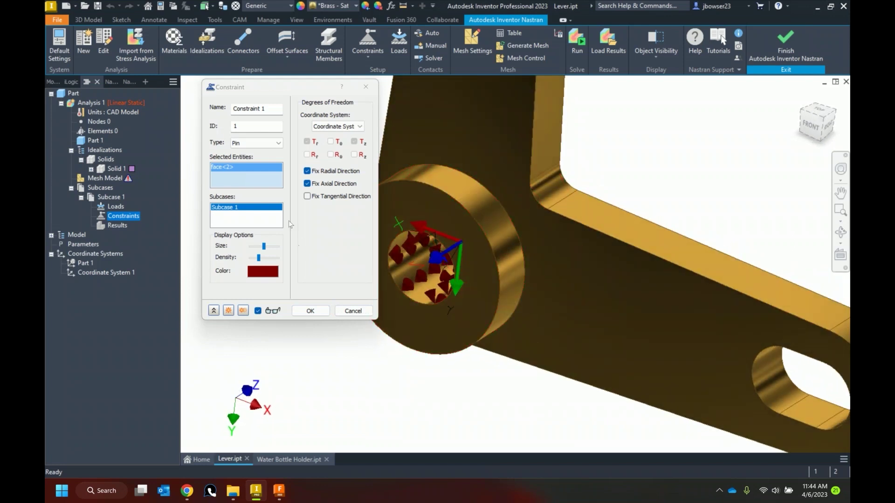
{"action": "left_click", "coordinate": [310, 310]}
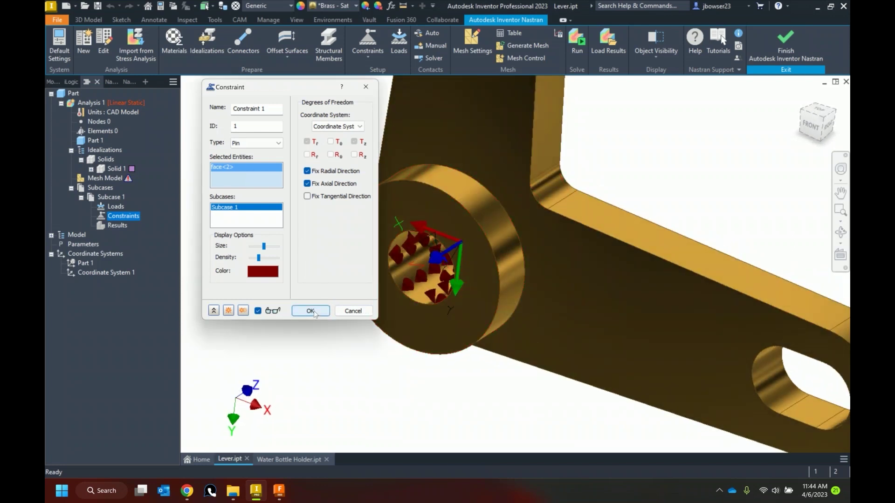
Step: Create a second pin constraint on the rounded outer end face of the slot in the lever's horizontal arm
{"action": "right_click", "coordinate": [129, 217]}
{"action": "left_click", "coordinate": [149, 225]}
{"action": "middle_click_drag", "start_coordinate": [360, 362], "coordinate": [231, 392]}
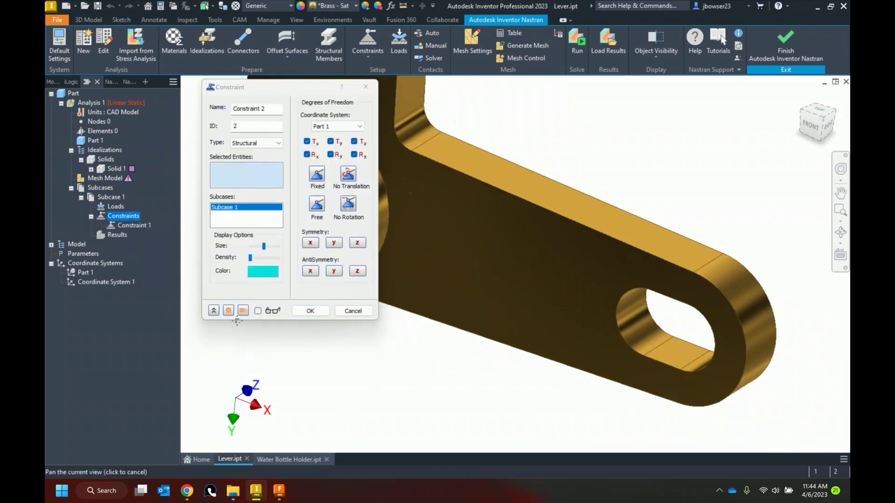
{"action": "left_click", "coordinate": [256, 142]}
{"action": "left_click", "coordinate": [238, 159]}
{"action": "middle_click_drag", "start_coordinate": [462, 241], "coordinate": [559, 302], "text": "shift"}
{"action": "left_click", "coordinate": [577, 335]}
{"action": "middle_click_drag", "start_coordinate": [577, 335], "coordinate": [565, 353], "text": "shift"}
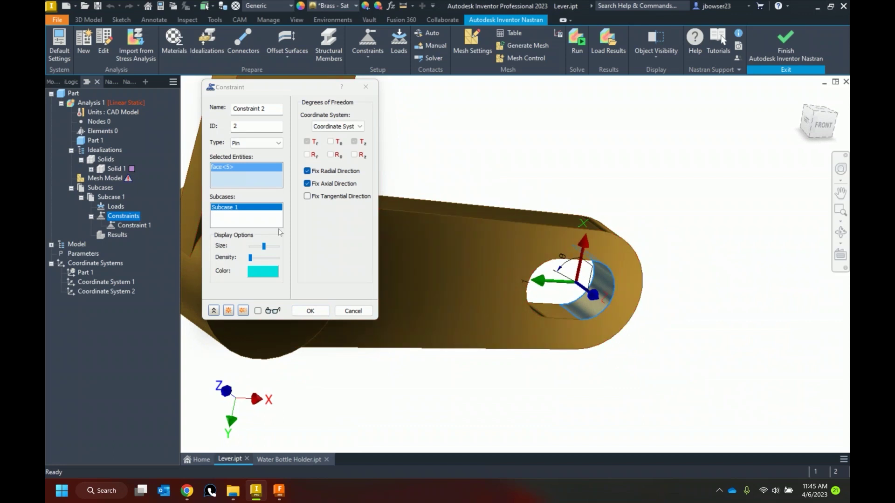
Step: Make the slot constraint symbols dark red with a higher density, preview them, and accept the constraint
{"action": "left_click", "coordinate": [262, 271]}
{"action": "left_click", "coordinate": [242, 182]}
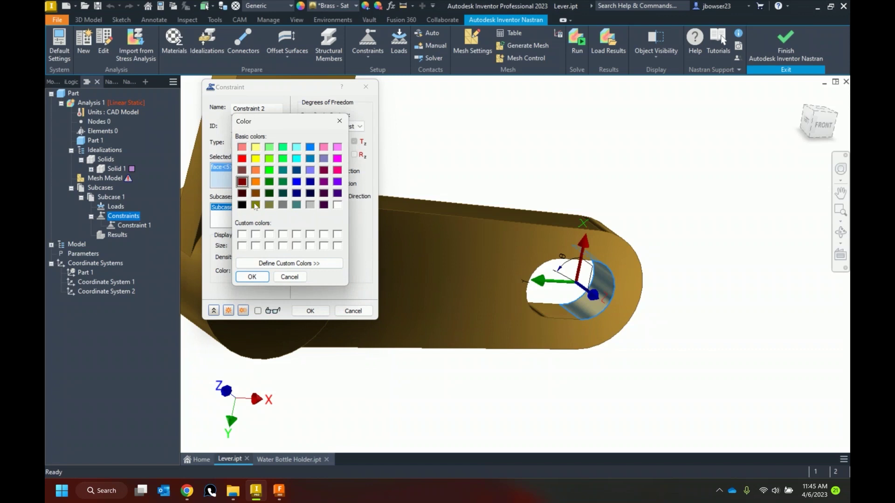
{"action": "left_click", "coordinate": [252, 277]}
{"action": "left_click", "coordinate": [260, 259]}
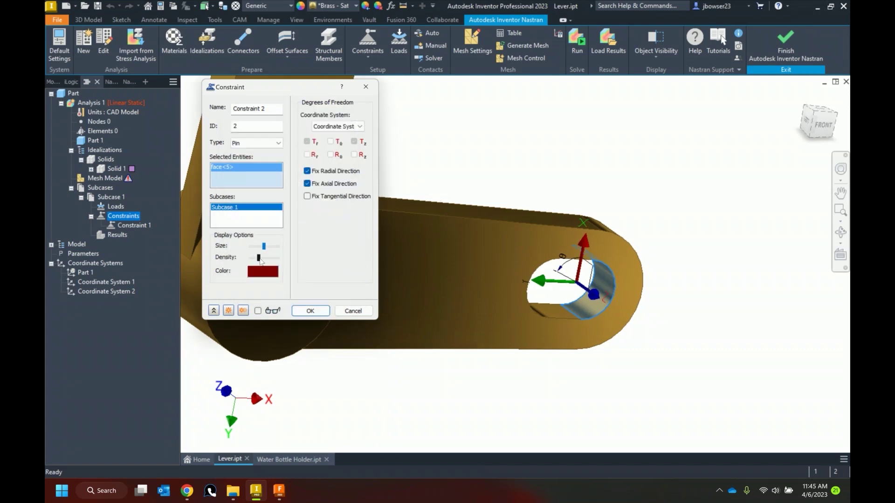
{"action": "left_click", "coordinate": [258, 311]}
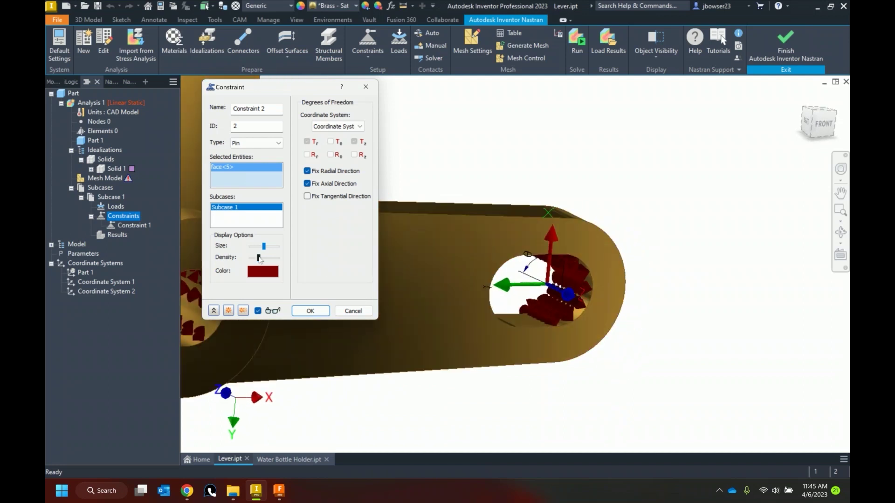
{"action": "left_click_drag", "start_coordinate": [258, 259], "coordinate": [257, 258]}
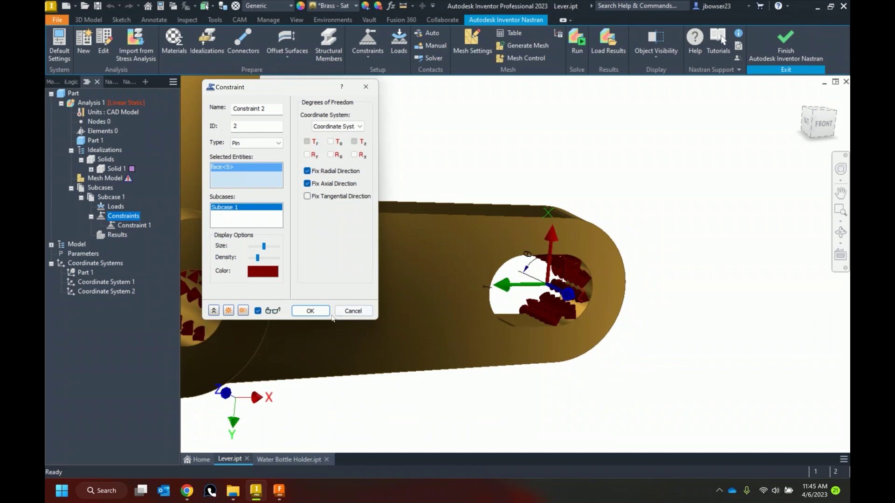
{"action": "left_click", "coordinate": [310, 312]}
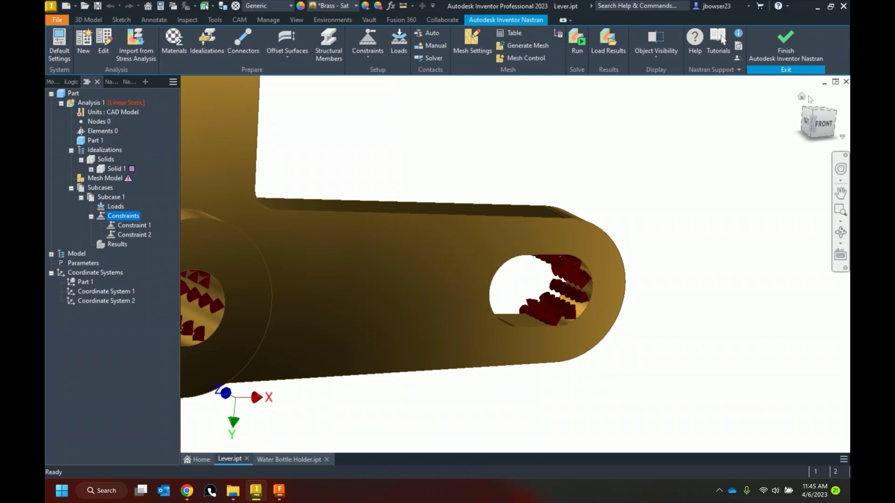
Step: Create a new bearing load for Subcase 1 on the upper rounded end face of the slot in the lever's vertical arm
{"action": "left_click", "coordinate": [801, 97]}
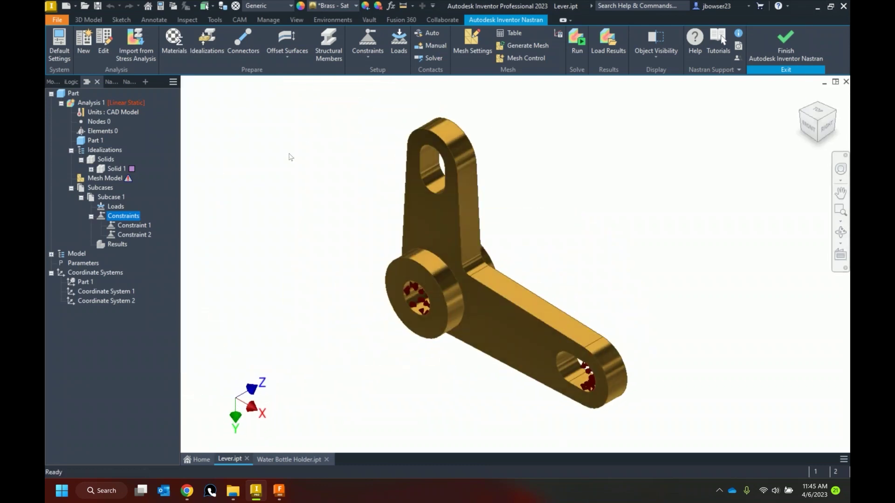
{"action": "right_click", "coordinate": [116, 207]}
{"action": "left_click", "coordinate": [123, 212]}
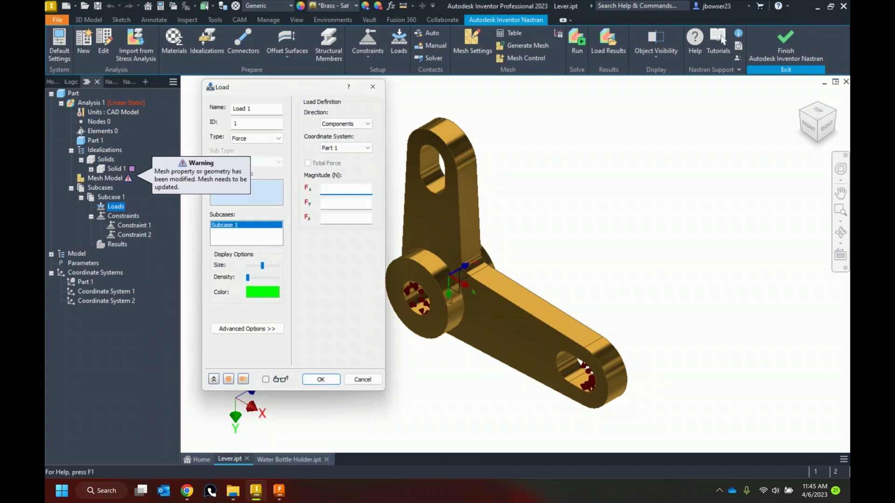
{"action": "left_click", "coordinate": [266, 142]}
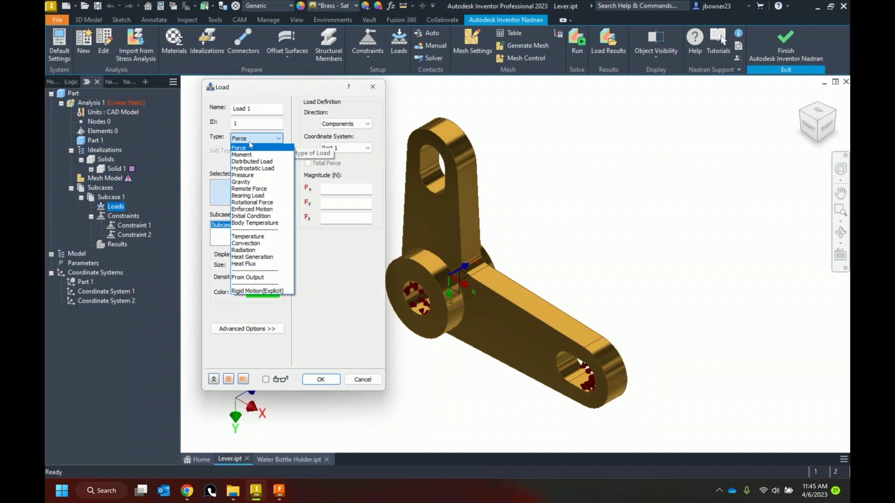
{"action": "left_click", "coordinate": [251, 195]}
{"action": "middle_click_drag", "start_coordinate": [391, 149], "coordinate": [439, 183], "text": "shift"}
{"action": "left_click", "coordinate": [439, 183]}
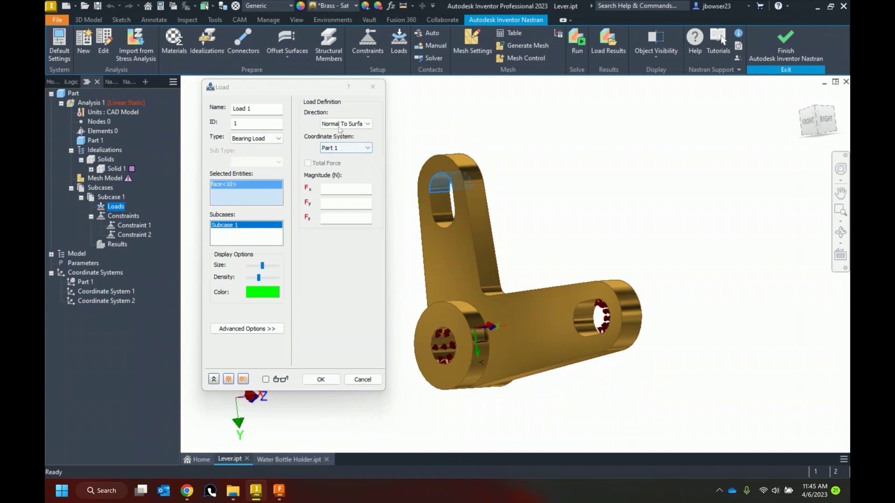
Step: Define the bearing load by components with an Fx magnitude of -30 N
{"action": "left_click", "coordinate": [345, 124]}
{"action": "left_click", "coordinate": [347, 134]}
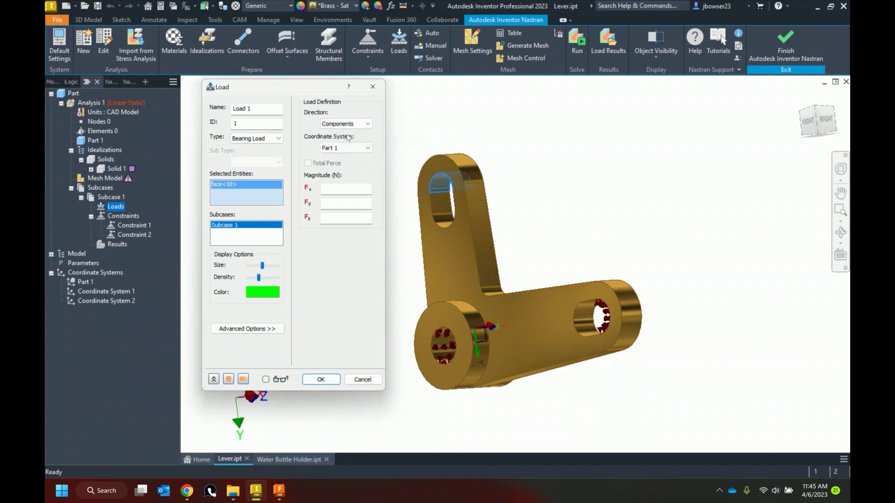
{"action": "left_click", "coordinate": [337, 191]}
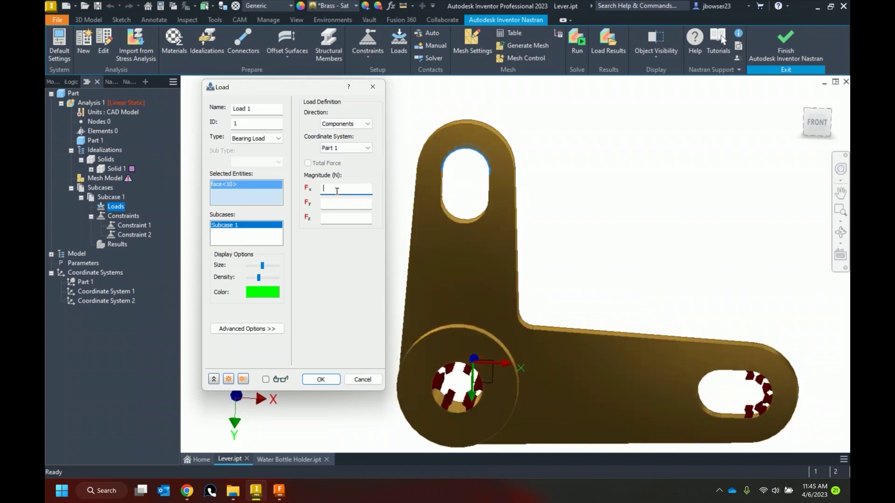
{"action": "type", "text": "-30"}
Step: Preview the bearing load arrows, reduce their density slightly, and accept the load
{"action": "left_click", "coordinate": [265, 379]}
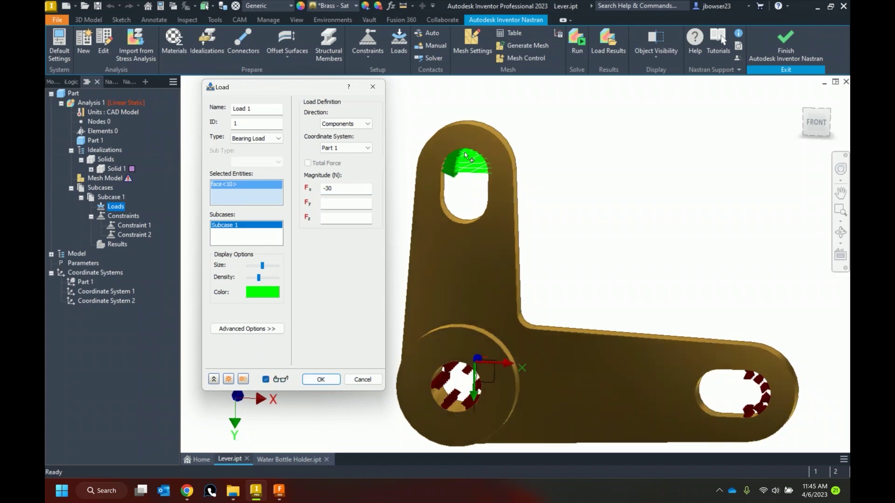
{"action": "scroll", "coordinate": [474, 162], "scroll_direction": "up", "scroll_amount": 5}
{"action": "left_click_drag", "start_coordinate": [259, 277], "coordinate": [254, 278]}
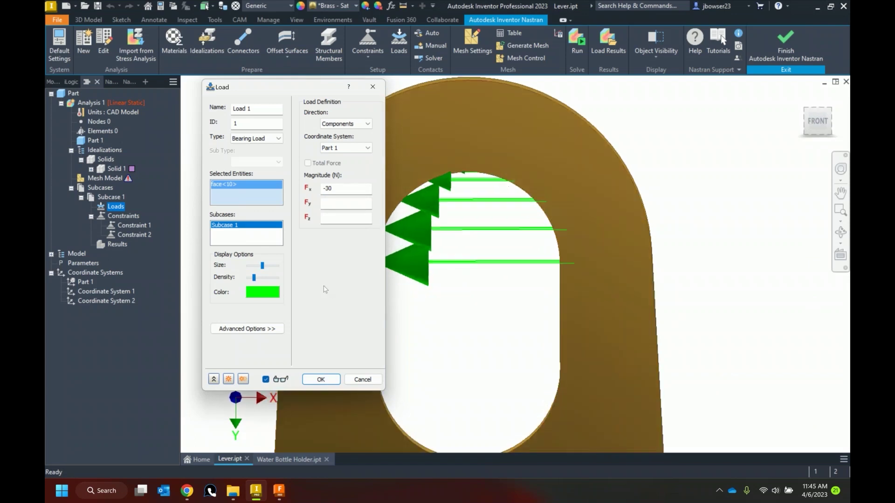
{"action": "scroll", "coordinate": [325, 289], "scroll_direction": "down", "scroll_amount": 2}
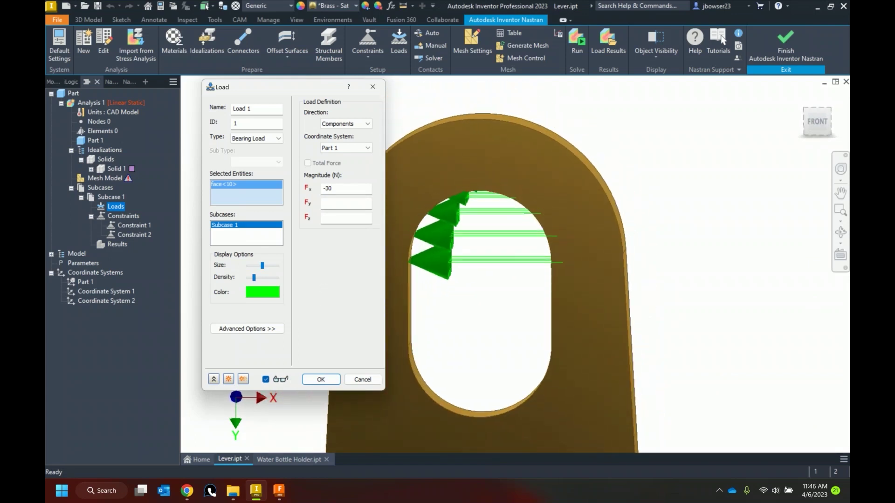
{"action": "left_click", "coordinate": [321, 380]}
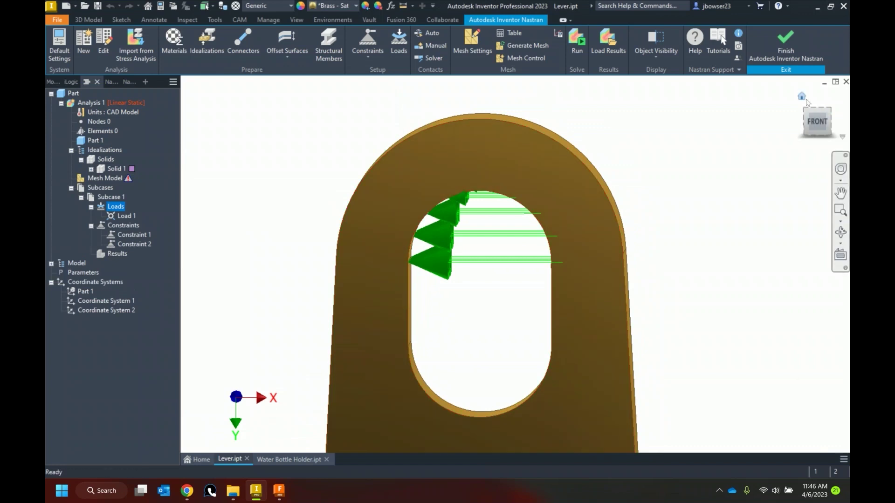
Step: Set the mesh element size to 2 mm with parabolic elements and generate the lever's mesh
{"action": "left_click", "coordinate": [803, 96]}
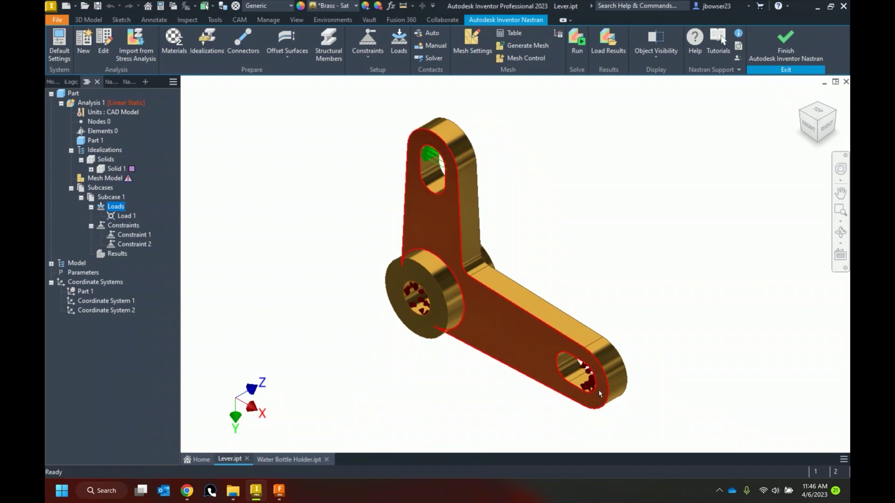
{"action": "right_click", "coordinate": [103, 177]}
{"action": "left_click", "coordinate": [119, 182]}
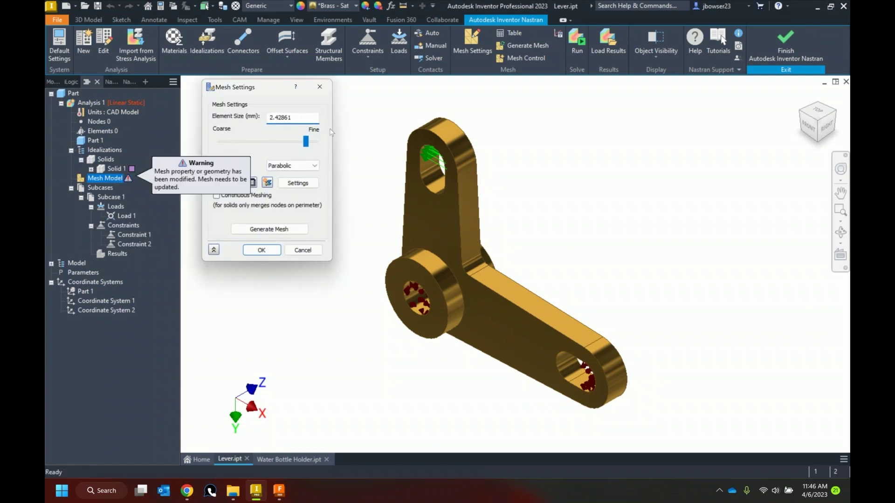
{"action": "double_click", "coordinate": [269, 120]}
{"action": "type", "text": "2"}
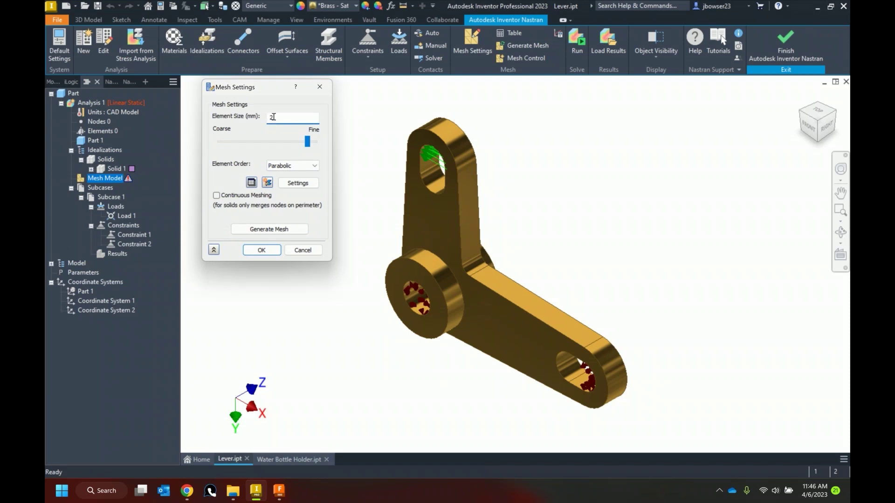
{"action": "left_click", "coordinate": [261, 251]}
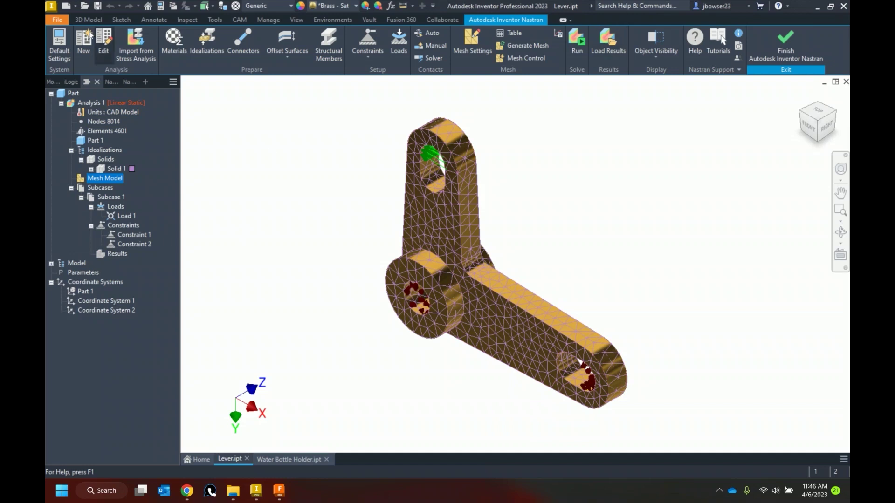
Step: Save the part and solve the analysis in Nastran
{"action": "left_click", "coordinate": [99, 9]}
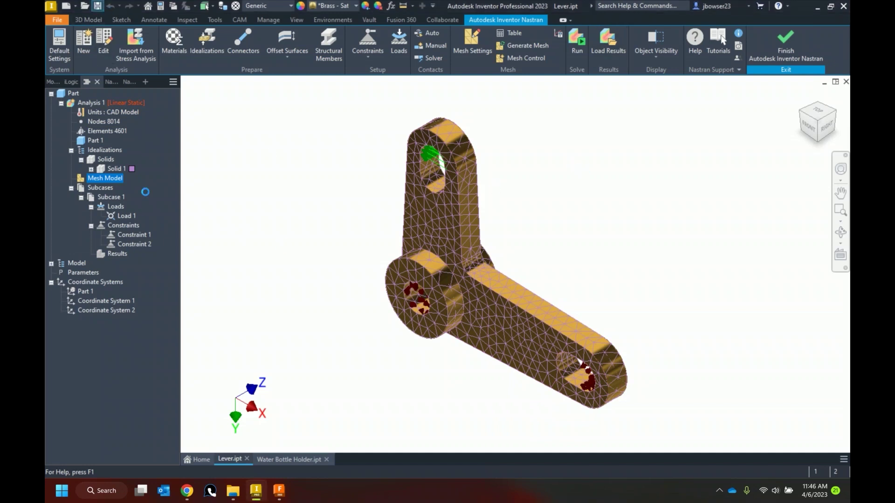
{"action": "right_click", "coordinate": [152, 187]}
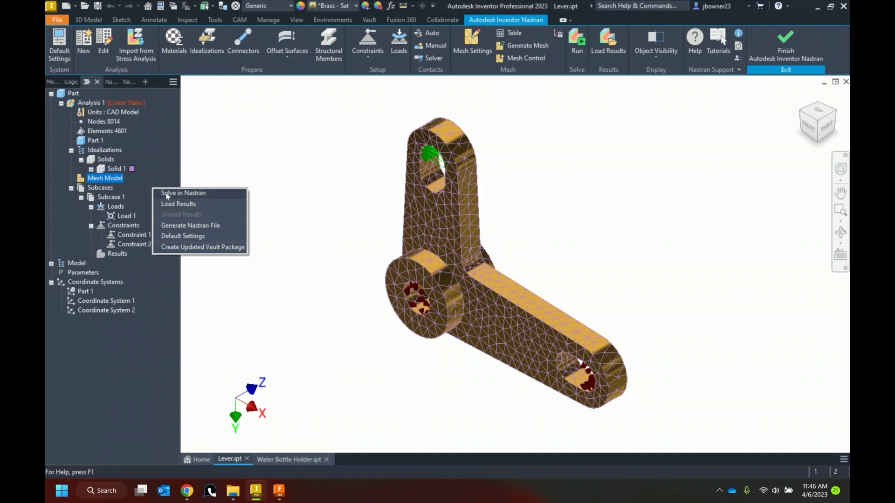
{"action": "left_click", "coordinate": [166, 193]}
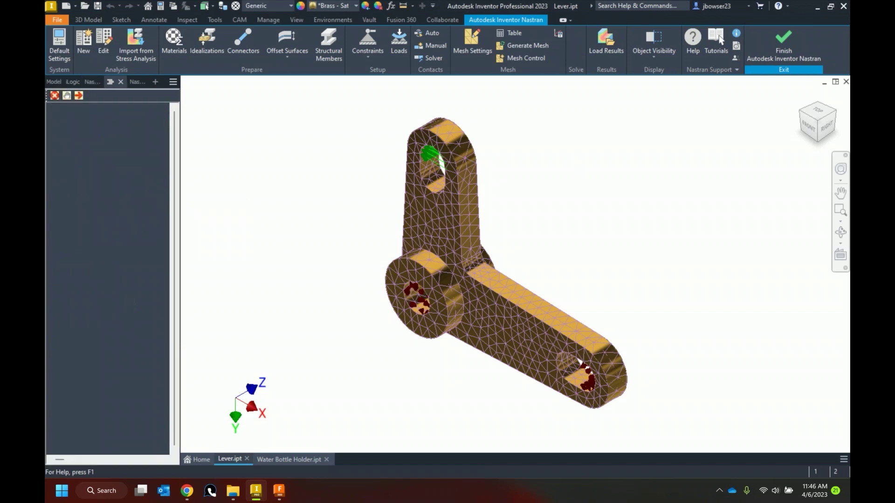
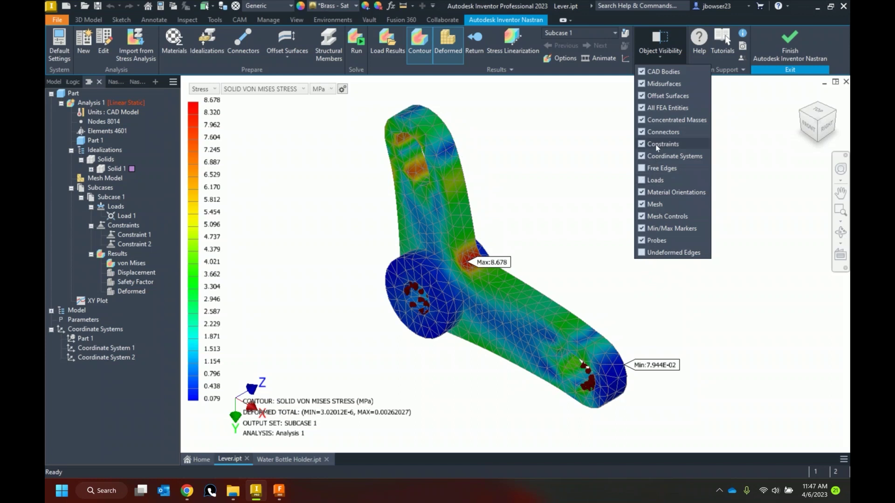
Step: Hide the constraint symbols on the results and animate the lever's deformed von Mises stress from the front
{"action": "left_click", "coordinate": [655, 144]}
{"action": "left_click", "coordinate": [531, 169]}
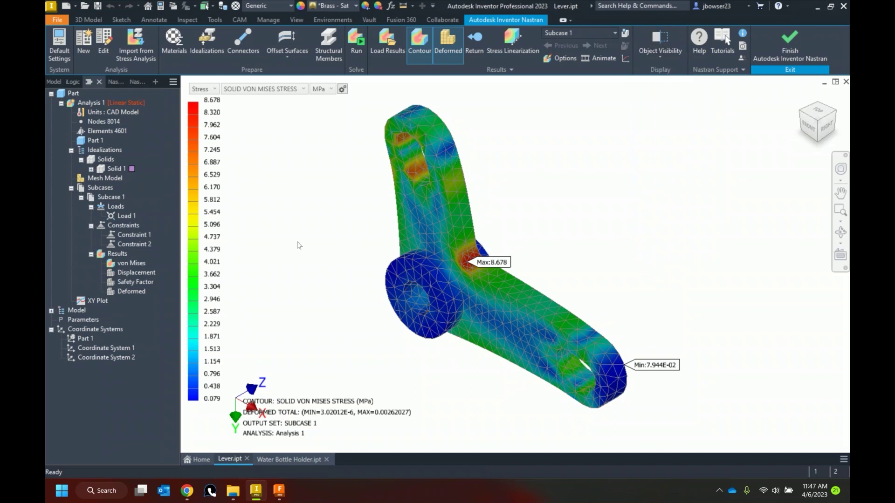
{"action": "key", "text": "F5"}
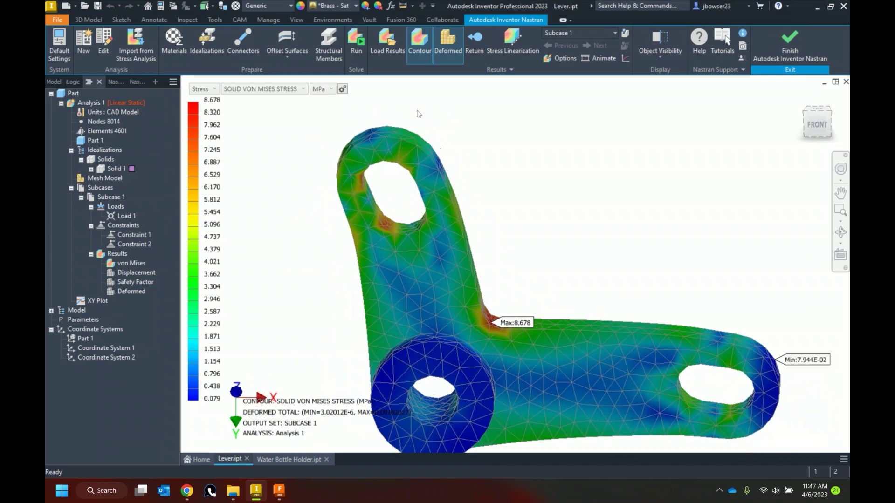
{"action": "left_click", "coordinate": [588, 57]}
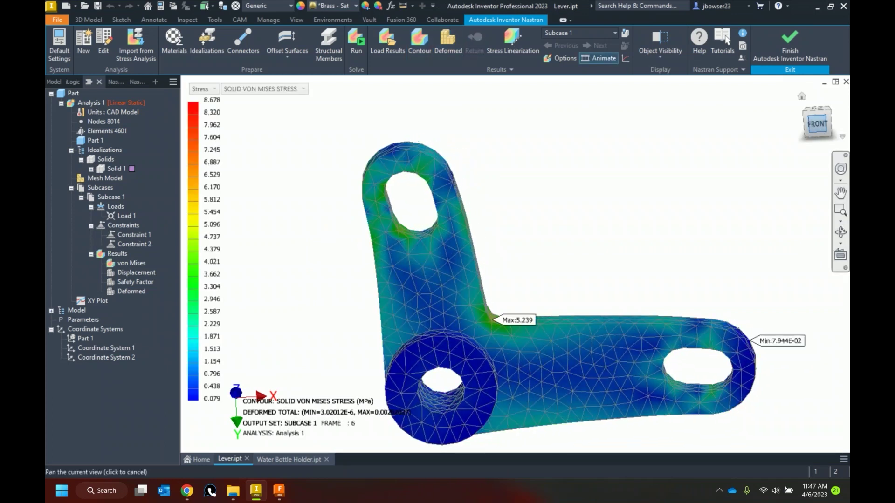
{"action": "left_click", "coordinate": [801, 96]}
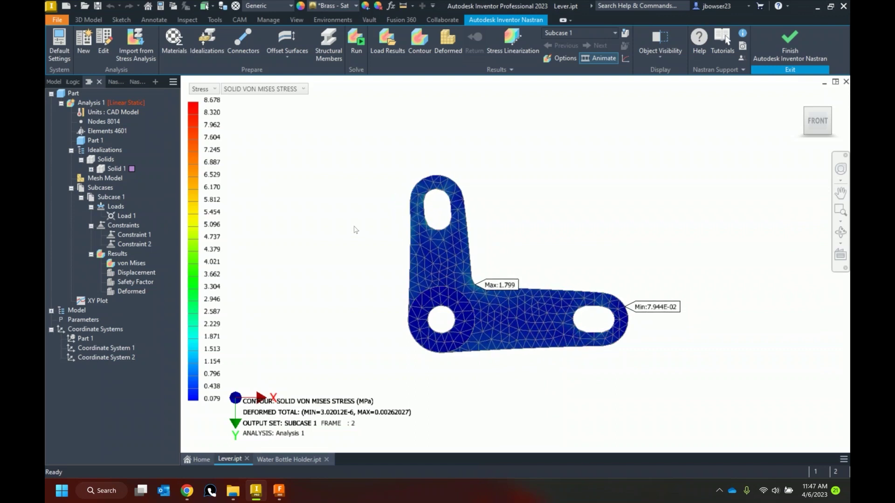
Step: Look over the available stress types, then switch the animated result to total displacement
{"action": "left_click", "coordinate": [263, 91]}
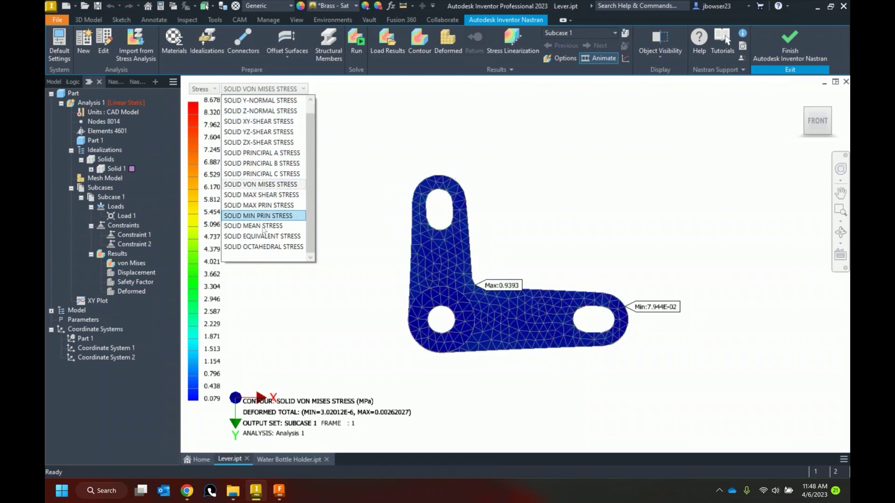
{"action": "left_click", "coordinate": [373, 130]}
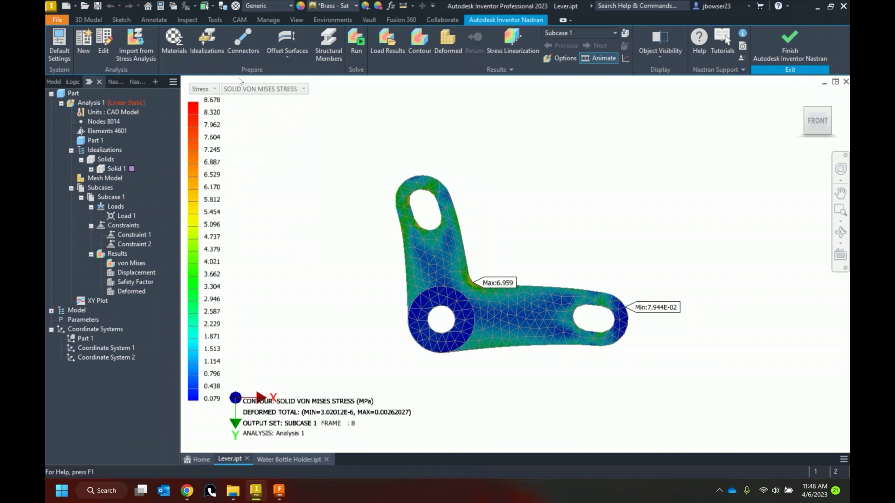
{"action": "left_click", "coordinate": [207, 88]}
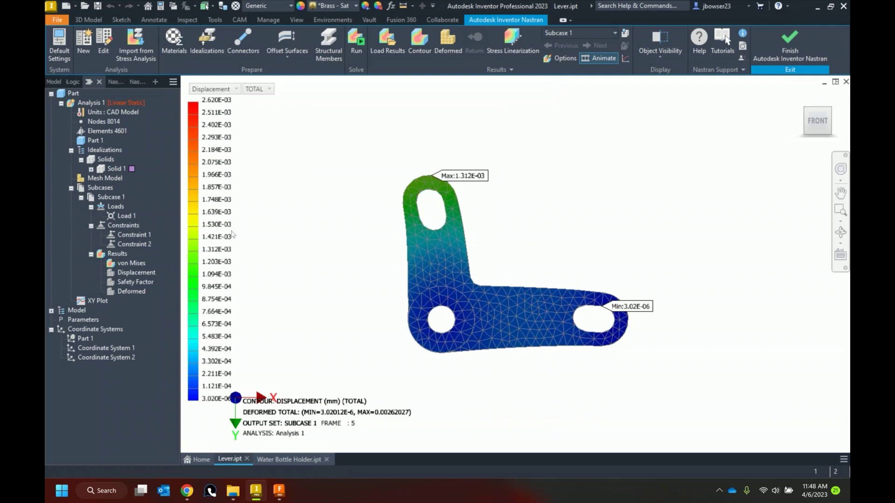
{"action": "left_click", "coordinate": [270, 90]}
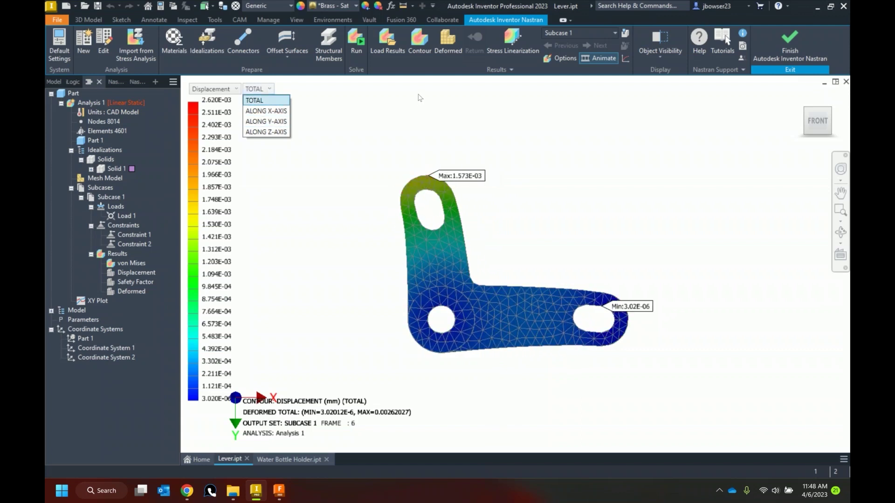
{"action": "left_click", "coordinate": [254, 100]}
Step: Stop the animation and display the total displacement contour on the deformed lever
{"action": "left_click", "coordinate": [598, 57]}
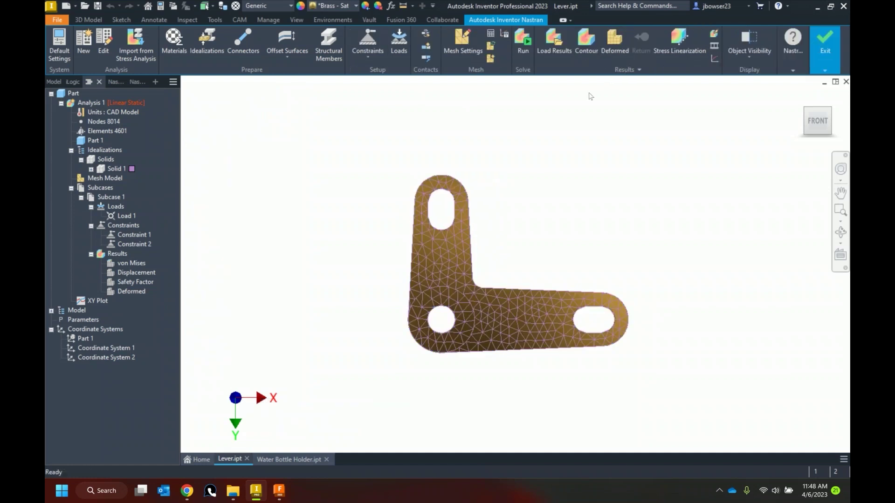
{"action": "left_click", "coordinate": [586, 42]}
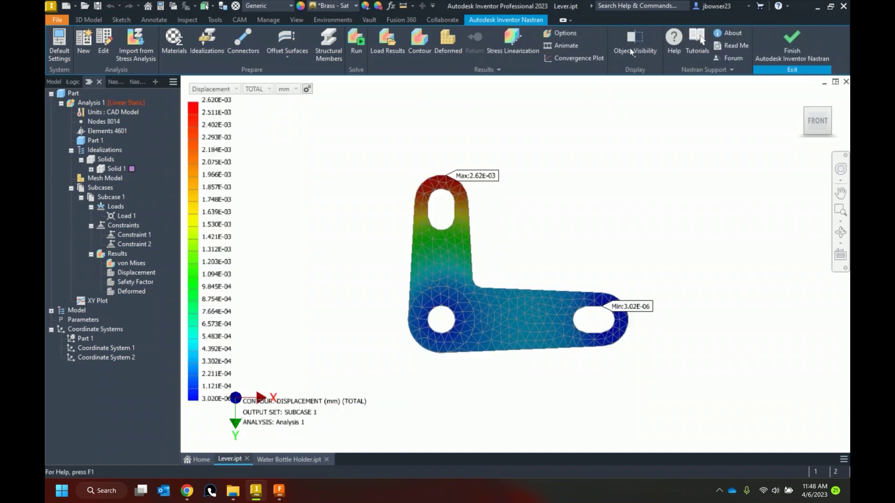
{"action": "left_click", "coordinate": [445, 44]}
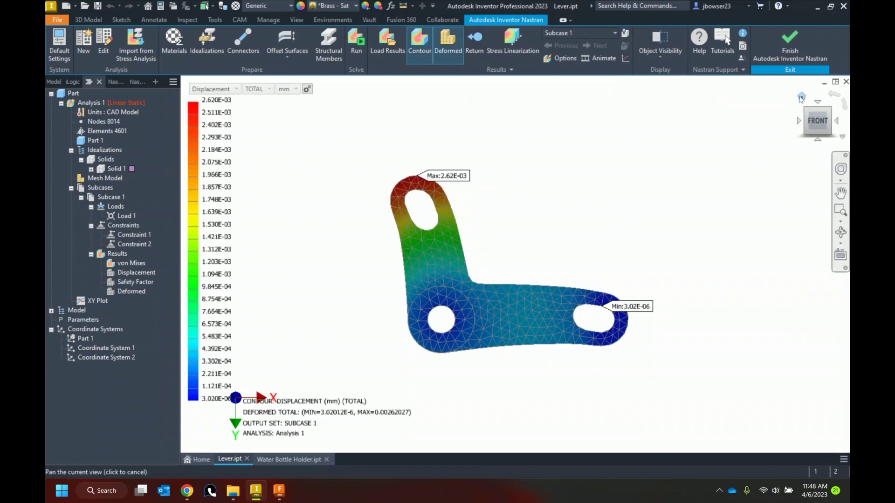
{"action": "left_click", "coordinate": [801, 95]}
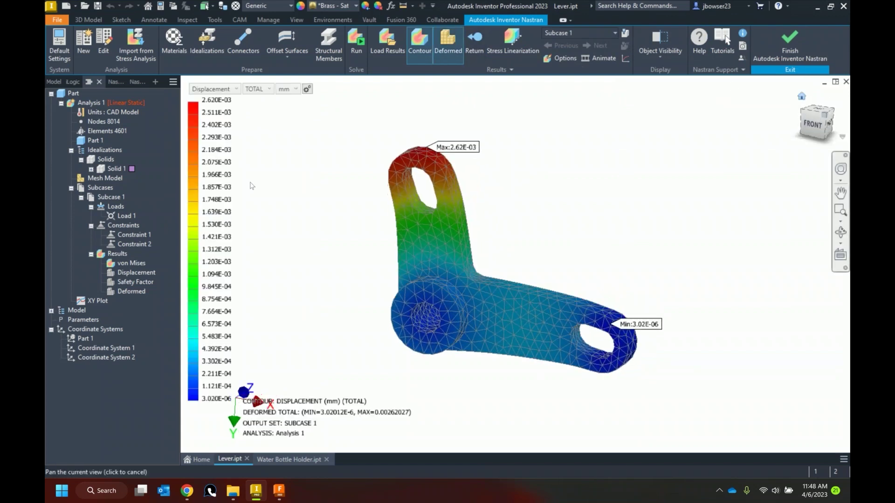
Step: Switch the contour to solid X-normal stress, viewing its values in psi before returning the units to MPa
{"action": "left_click", "coordinate": [226, 89]}
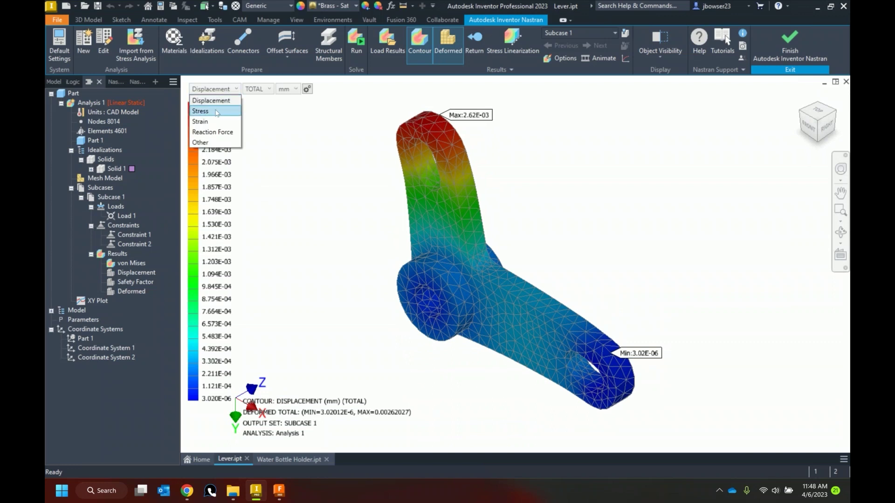
{"action": "left_click", "coordinate": [214, 111]}
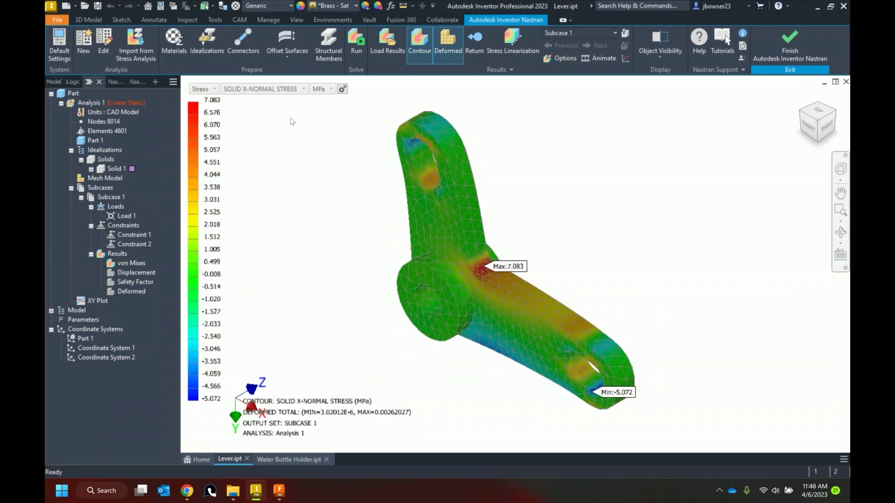
{"action": "left_click", "coordinate": [324, 89]}
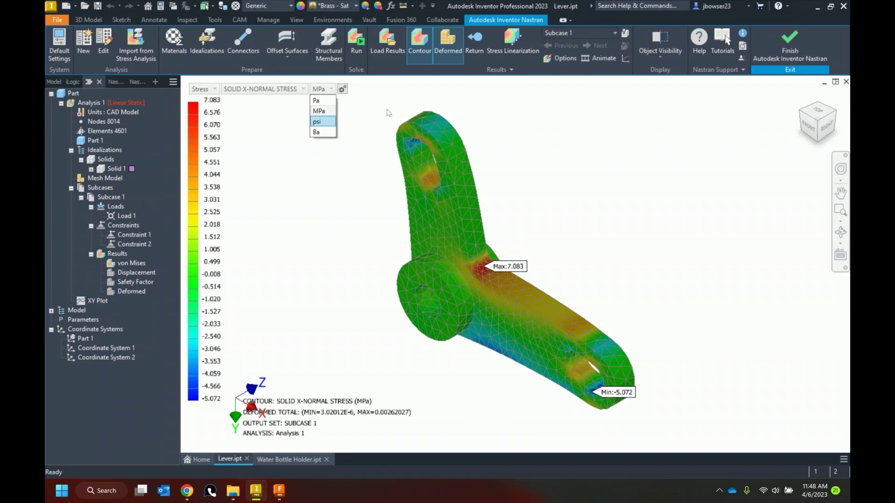
{"action": "key", "text": "Return"}
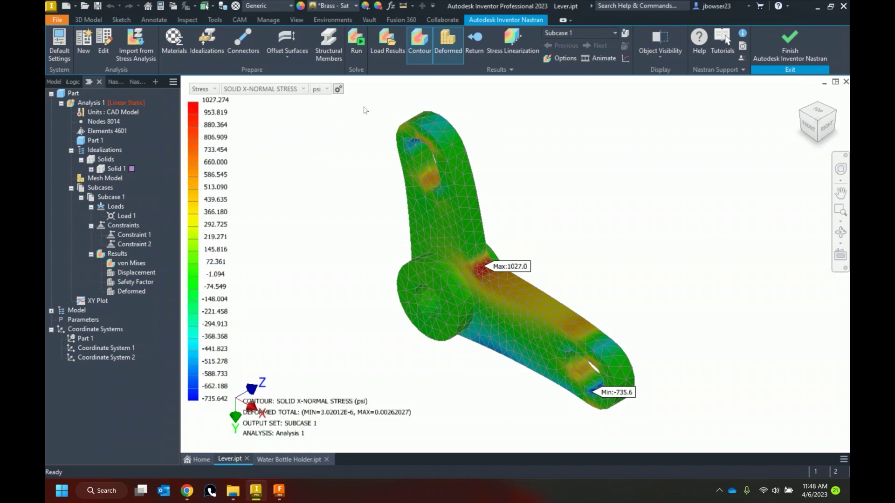
{"action": "left_click", "coordinate": [319, 90]}
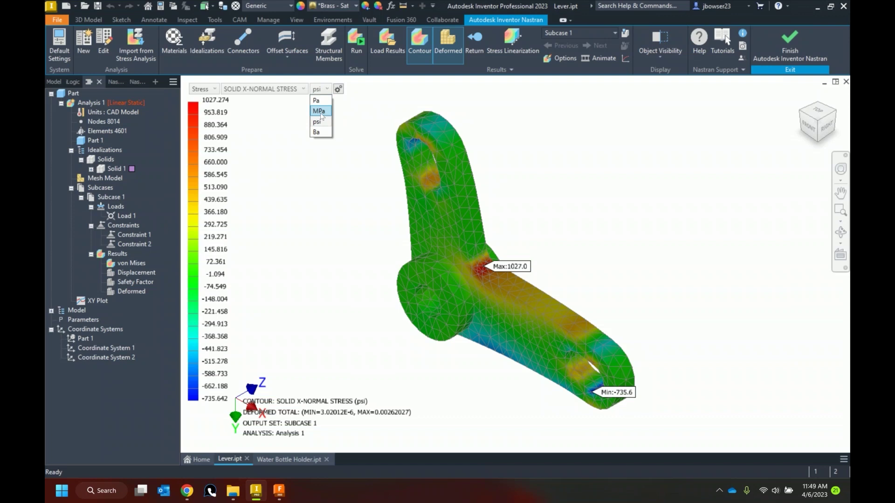
{"action": "key", "text": "Return"}
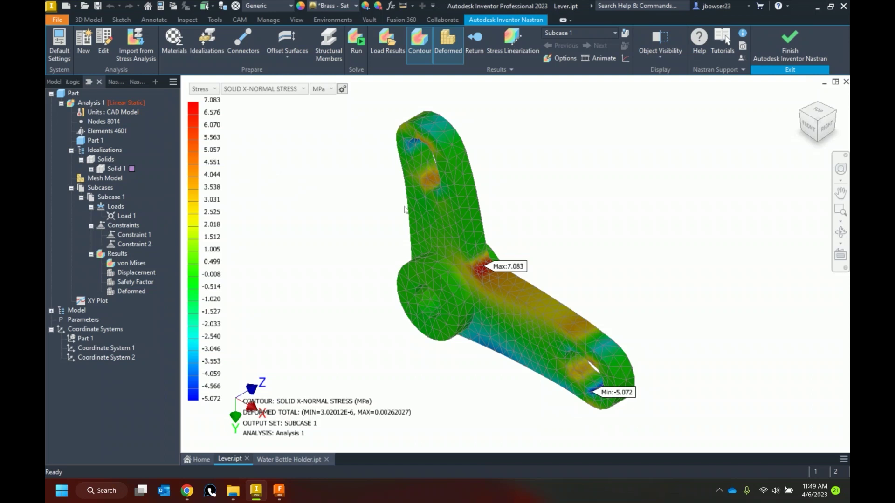
Step: Edit the von Mises result plot and set its contour data type to Centroidal
{"action": "right_click", "coordinate": [125, 264]}
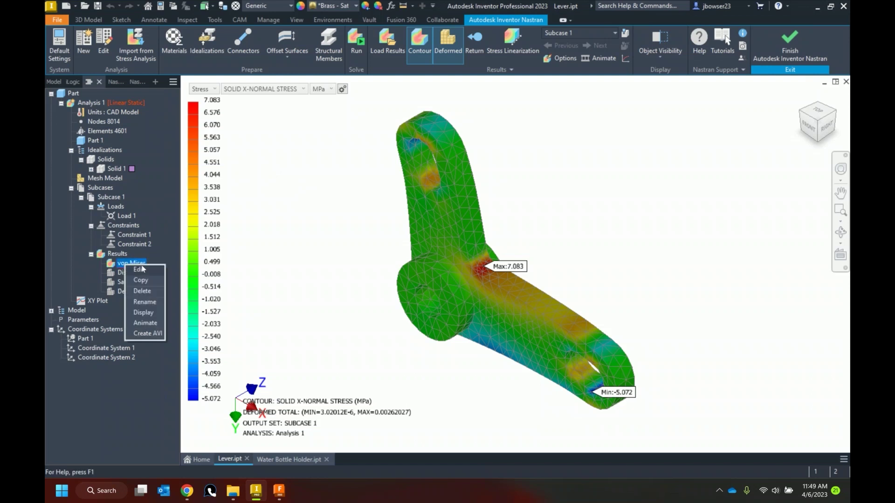
{"action": "left_click", "coordinate": [140, 270]}
{"action": "scroll", "coordinate": [487, 255], "scroll_direction": "down", "scroll_amount": 4}
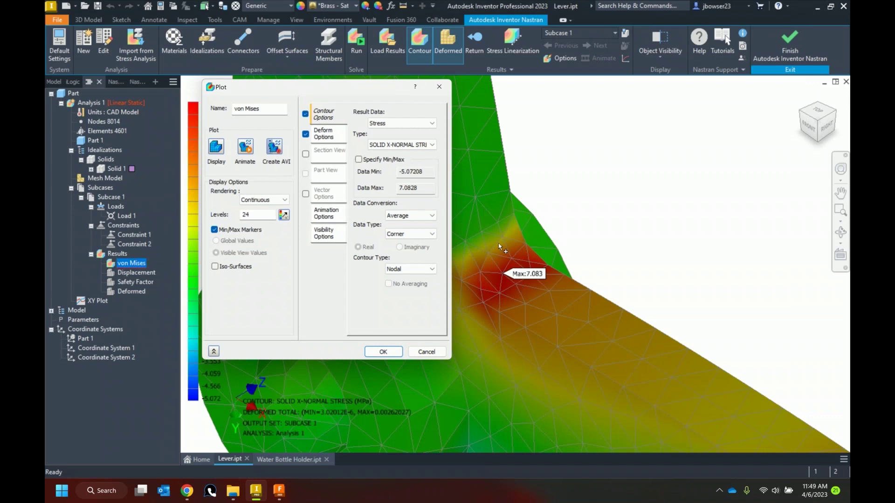
{"action": "left_click", "coordinate": [403, 218]}
{"action": "left_click", "coordinate": [403, 235]}
{"action": "left_click", "coordinate": [403, 234]}
{"action": "left_click", "coordinate": [403, 250]}
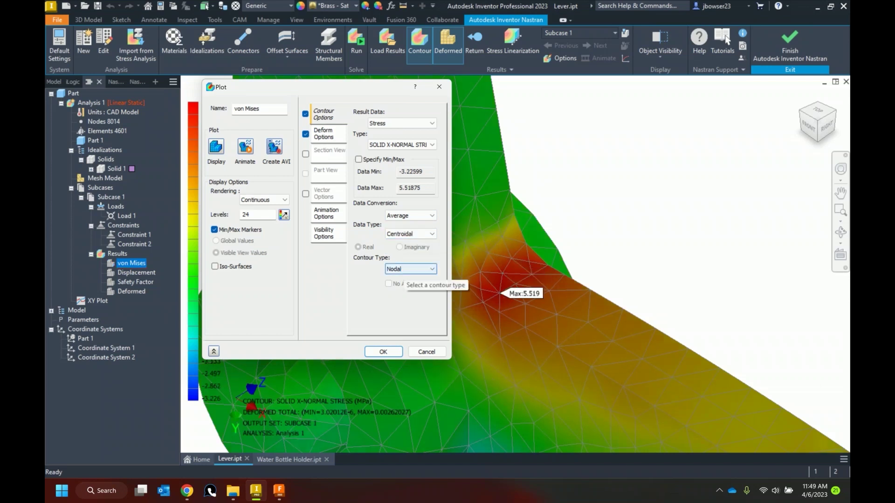
Step: Set the plot's contour type to Elemental with No Averaging, inspect the peak stress area and close the plot settings
{"action": "left_click", "coordinate": [410, 269]}
{"action": "left_click", "coordinate": [400, 283]}
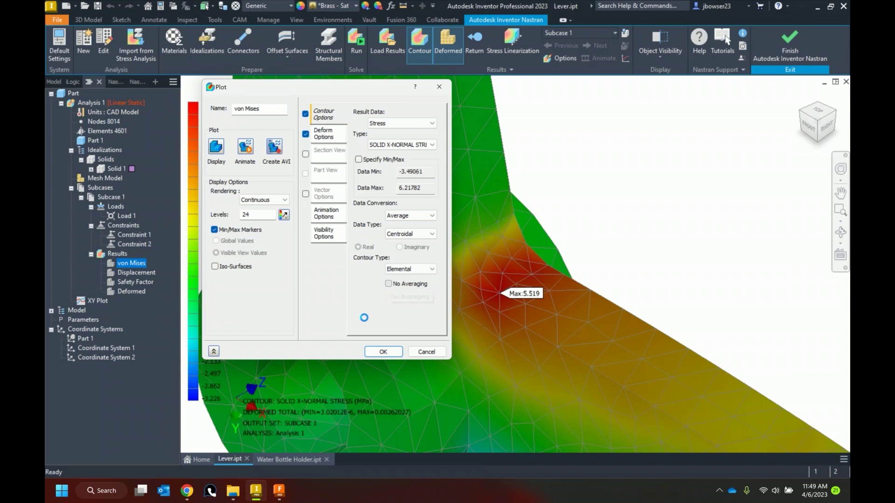
{"action": "scroll", "coordinate": [494, 274], "scroll_direction": "up", "scroll_amount": 5}
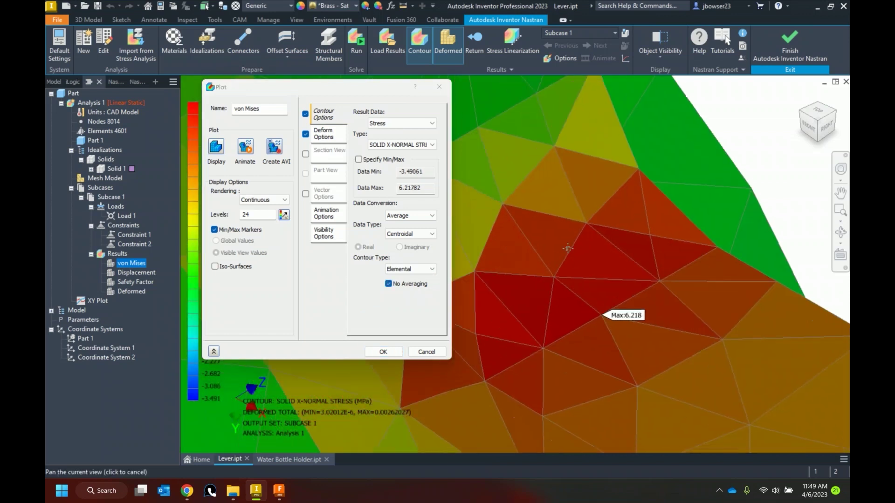
{"action": "middle_click_drag", "start_coordinate": [501, 258], "coordinate": [588, 218]}
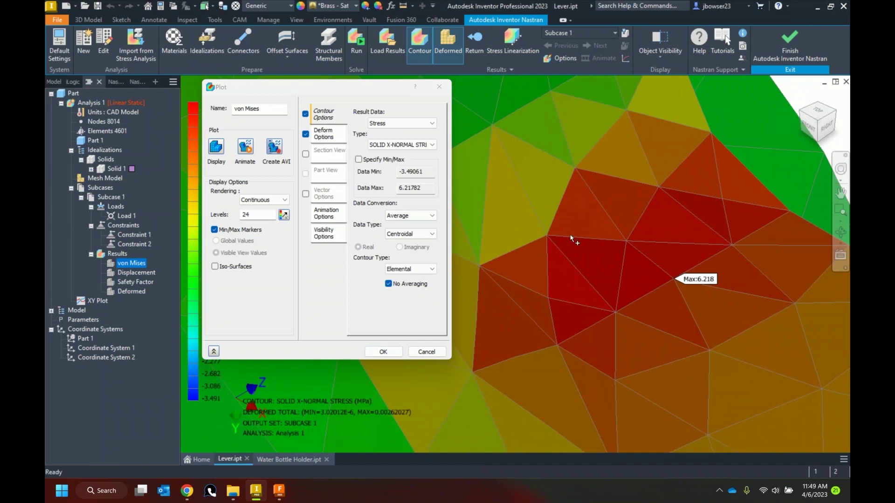
{"action": "scroll", "coordinate": [573, 236], "scroll_direction": "down", "scroll_amount": 2}
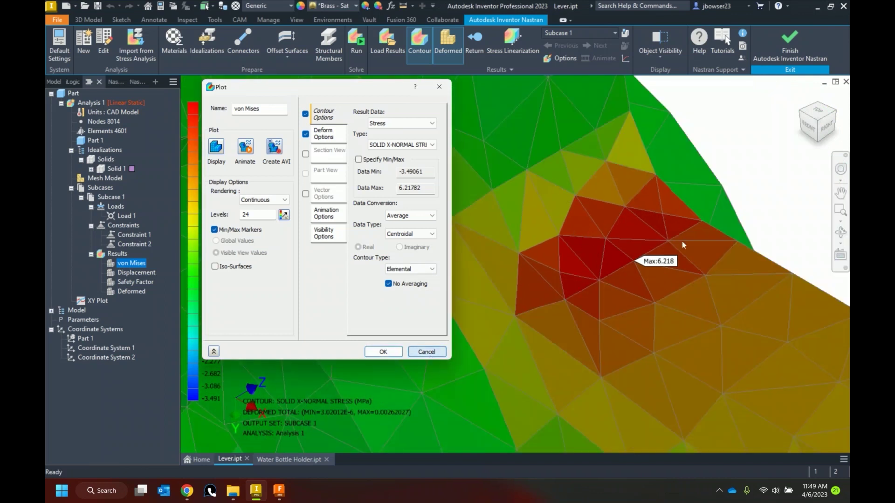
{"action": "left_click", "coordinate": [427, 352]}
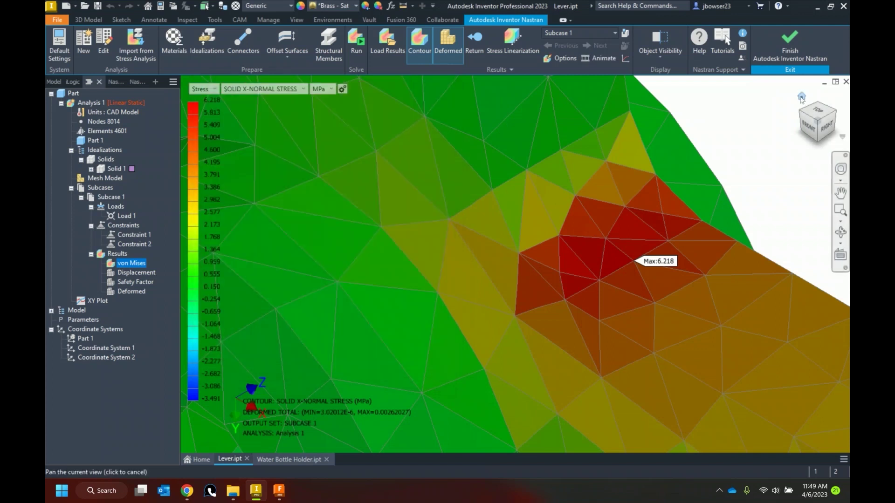
{"action": "scroll", "coordinate": [513, 221], "scroll_direction": "down", "scroll_amount": 3}
{"action": "key", "text": "Home"}
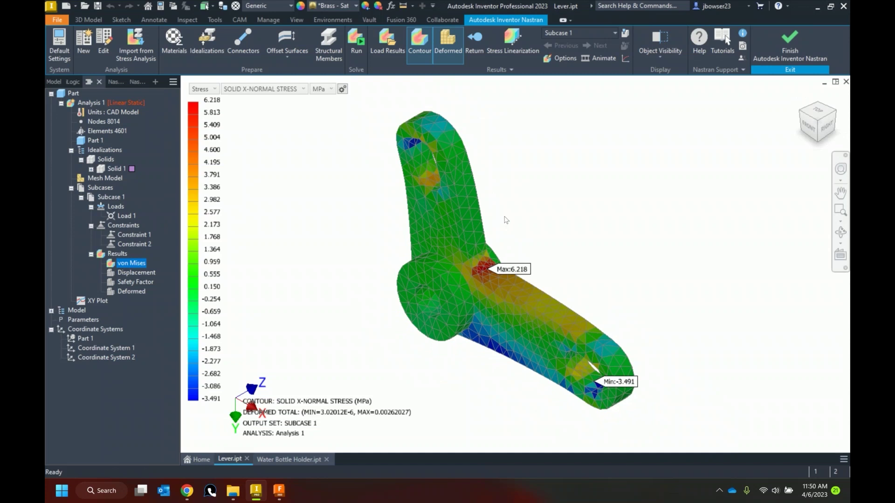
Step: Finish the Nastran environment and close Lever.ipt, saving its changes
{"action": "left_click", "coordinate": [789, 44]}
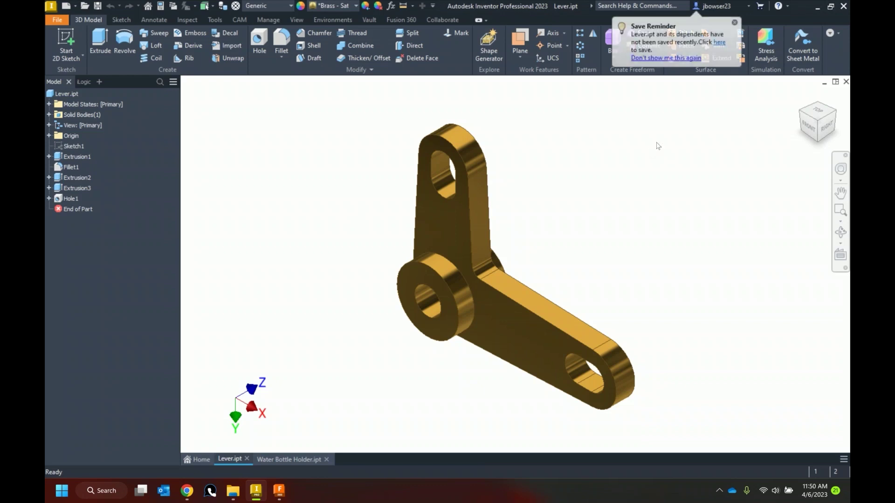
{"action": "left_click", "coordinate": [846, 82]}
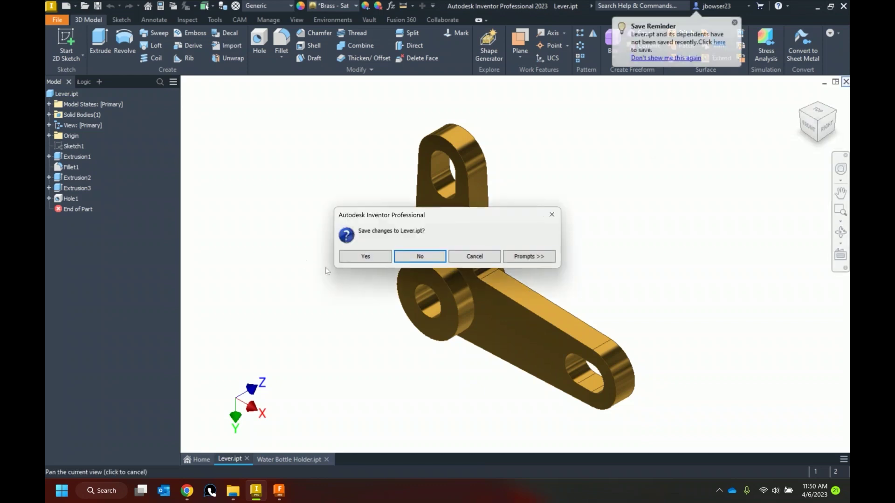
{"action": "left_click", "coordinate": [367, 255]}
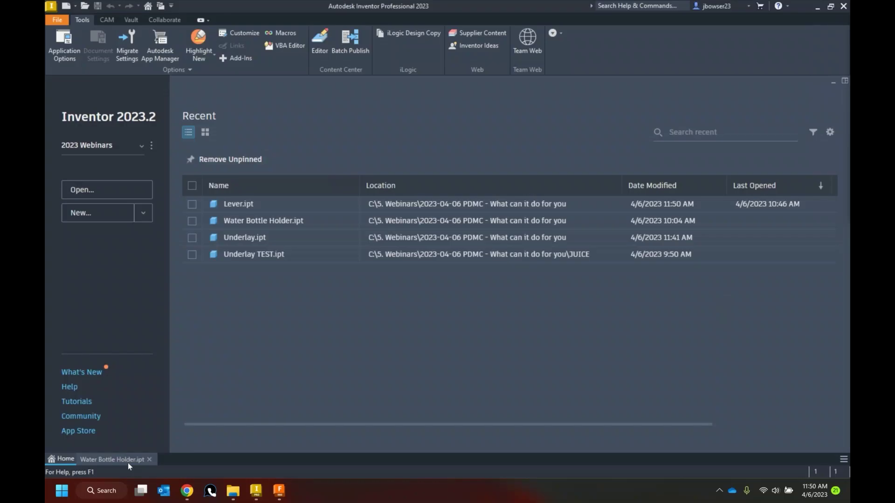
Step: Switch to Water Bottle Holder.ipt and examine the holder from above, the side and below
{"action": "left_click", "coordinate": [122, 462]}
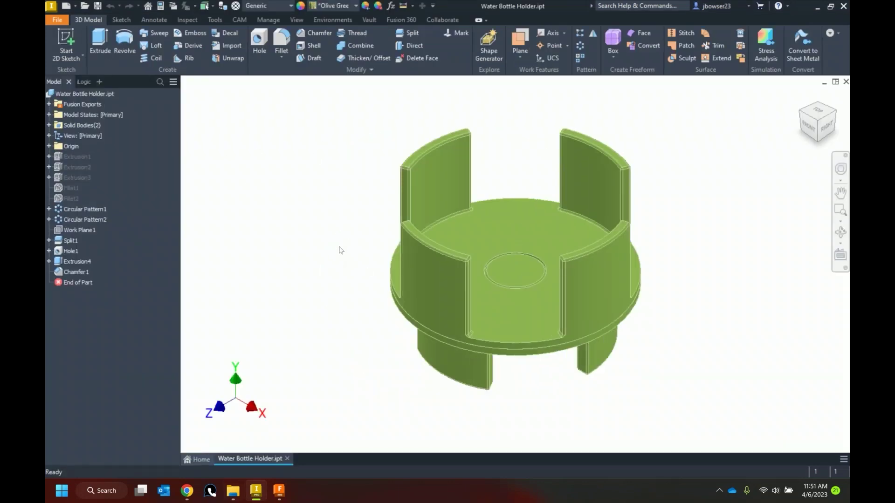
{"action": "mouse_move", "coordinate": [806, 114]}
{"action": "left_mouse_down"}
{"action": "mouse_move", "coordinate": [790, 110]}
{"action": "mouse_move", "coordinate": [785, 92]}
{"action": "left_mouse_up"}
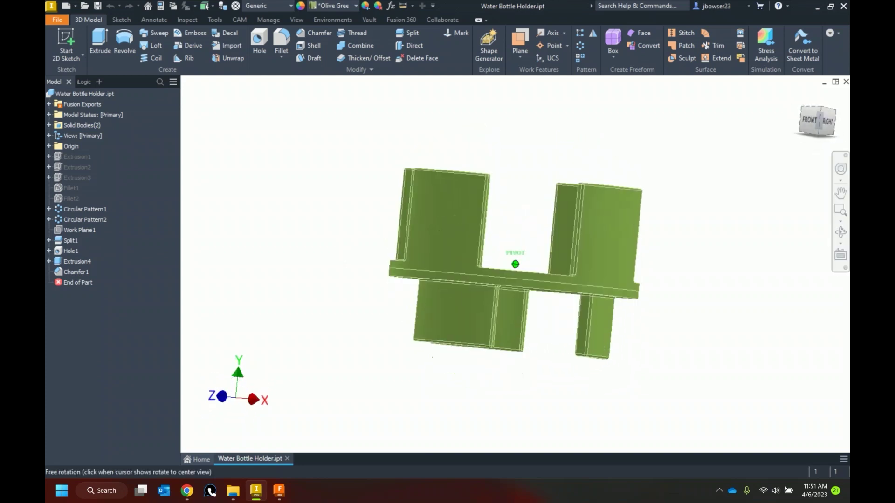
{"action": "left_click", "coordinate": [809, 125]}
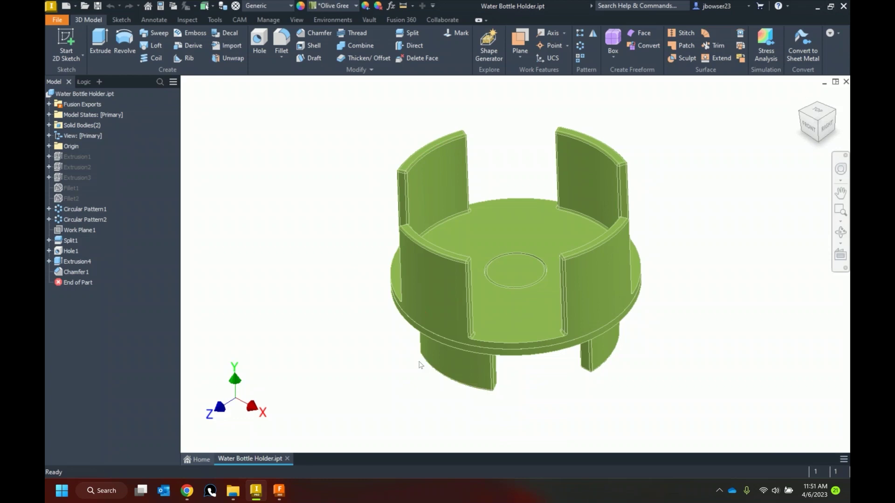
{"action": "mouse_move", "coordinate": [354, 334]}
{"action": "middle_mouse_down", "text": "shift"}
{"action": "mouse_move", "coordinate": [374, 303]}
{"action": "mouse_move", "coordinate": [369, 273]}
{"action": "middle_mouse_up", "text": "shift"}
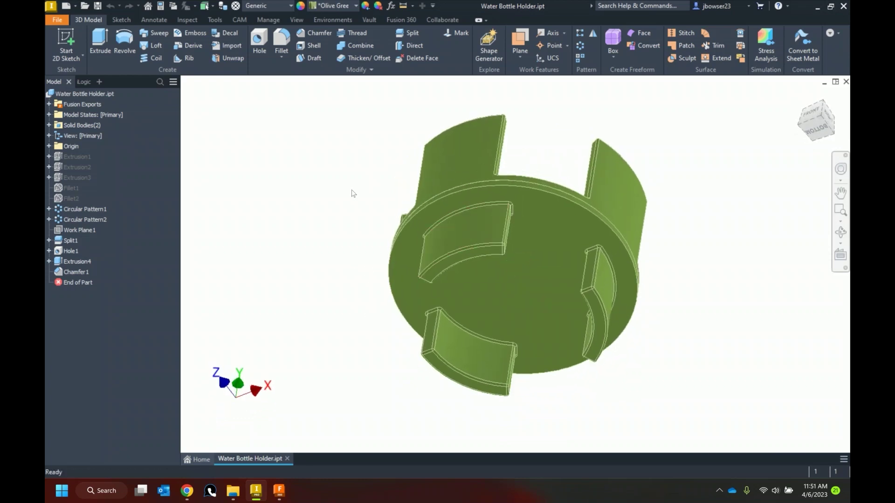
{"action": "mouse_move", "coordinate": [356, 182]}
{"action": "middle_mouse_down", "text": "shift"}
{"action": "mouse_move", "coordinate": [338, 250]}
{"action": "mouse_move", "coordinate": [340, 235]}
{"action": "middle_mouse_up", "text": "shift"}
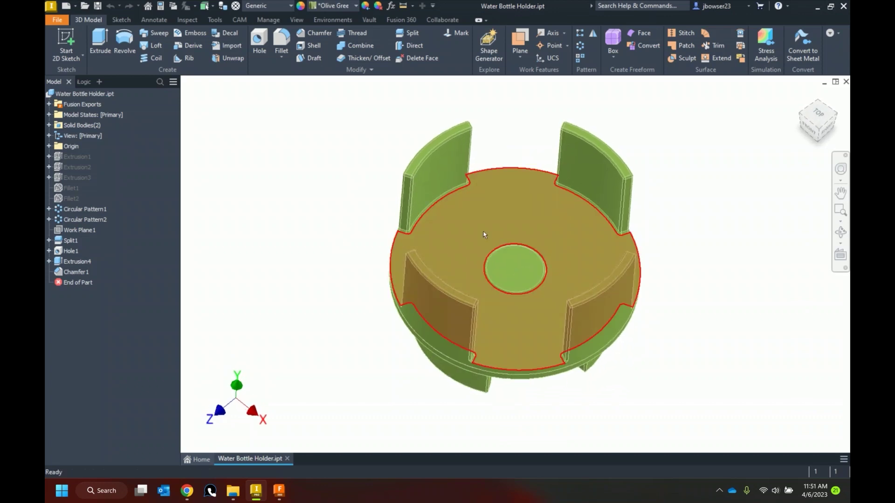
{"action": "mouse_move", "coordinate": [502, 250]}
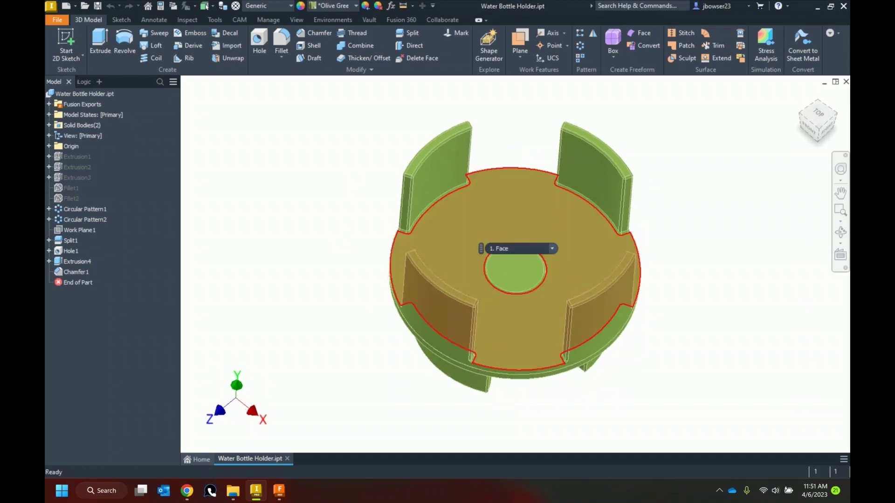
{"action": "middle_click_drag", "start_coordinate": [347, 252], "coordinate": [364, 219], "text": "shift"}
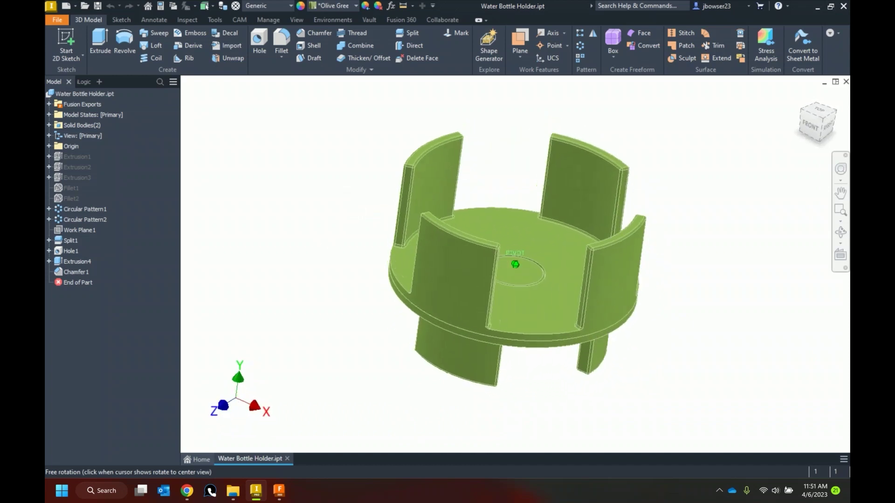
Step: Hide Solid2 to inspect the holder's lower body with its central boss, and show Solid2 again
{"action": "left_click", "coordinate": [49, 125]}
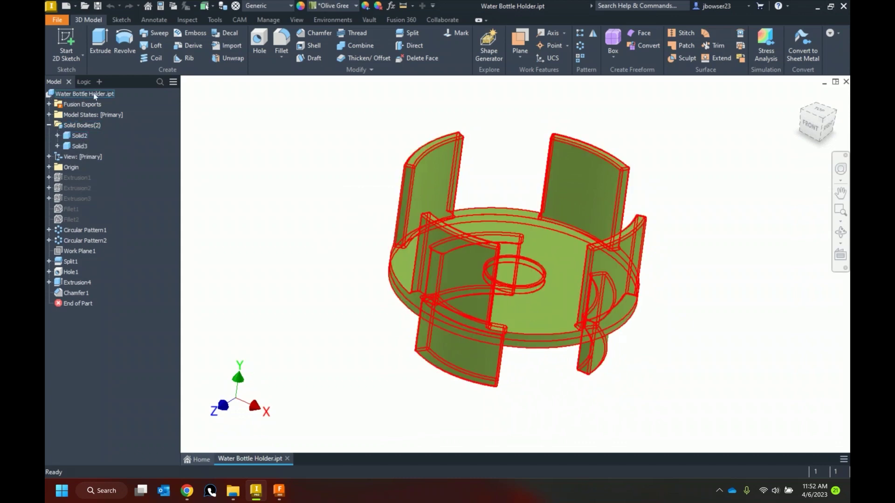
{"action": "right_click", "coordinate": [79, 135]}
{"action": "left_click", "coordinate": [116, 196]}
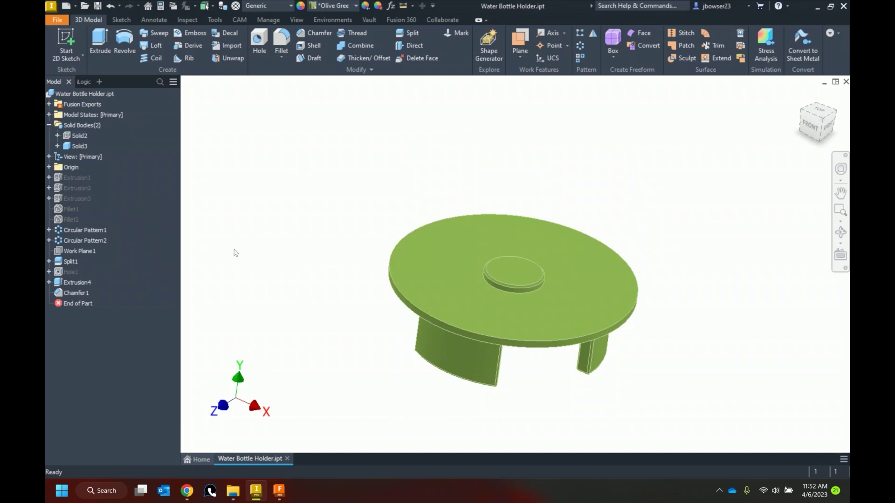
{"action": "mouse_move", "coordinate": [248, 239]}
{"action": "middle_mouse_down", "text": "shift"}
{"action": "mouse_move", "coordinate": [259, 225]}
{"action": "mouse_move", "coordinate": [253, 233]}
{"action": "middle_mouse_up", "text": "shift"}
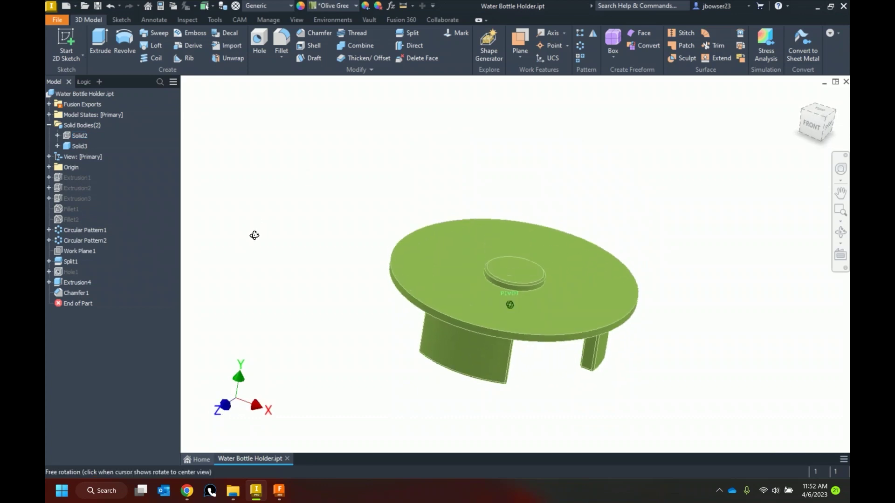
{"action": "right_click", "coordinate": [80, 135]}
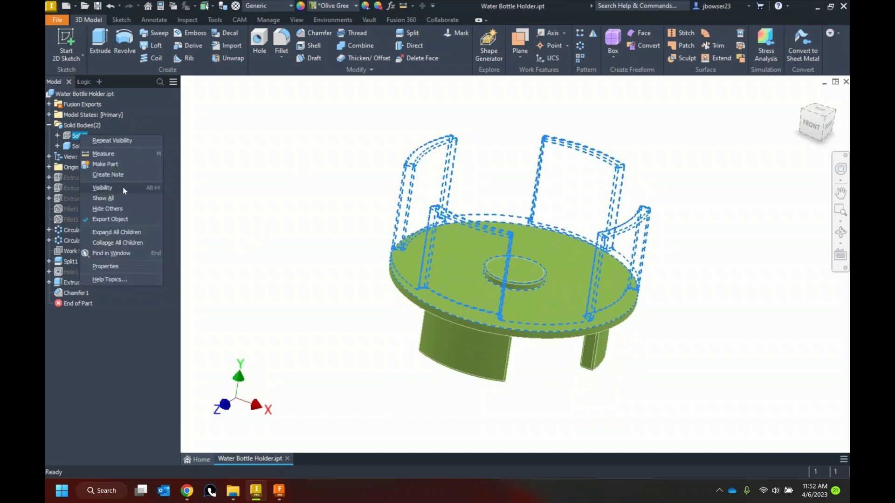
{"action": "left_click", "coordinate": [121, 186]}
Step: Hide Solid3 to inspect the holder's upper body with its central hole, and show Solid3 again
{"action": "left_click", "coordinate": [87, 146]}
{"action": "right_click", "coordinate": [86, 146]}
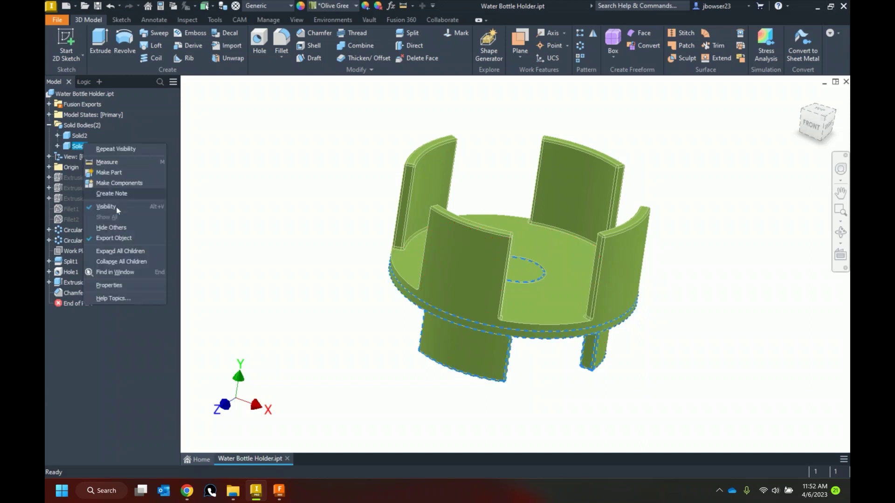
{"action": "left_click", "coordinate": [116, 206]}
{"action": "mouse_move", "coordinate": [240, 163]}
{"action": "middle_mouse_down", "text": "shift"}
{"action": "mouse_move", "coordinate": [239, 171]}
{"action": "mouse_move", "coordinate": [233, 158]}
{"action": "middle_mouse_up", "text": "shift"}
{"action": "left_click", "coordinate": [80, 146]}
{"action": "right_click", "coordinate": [81, 145]}
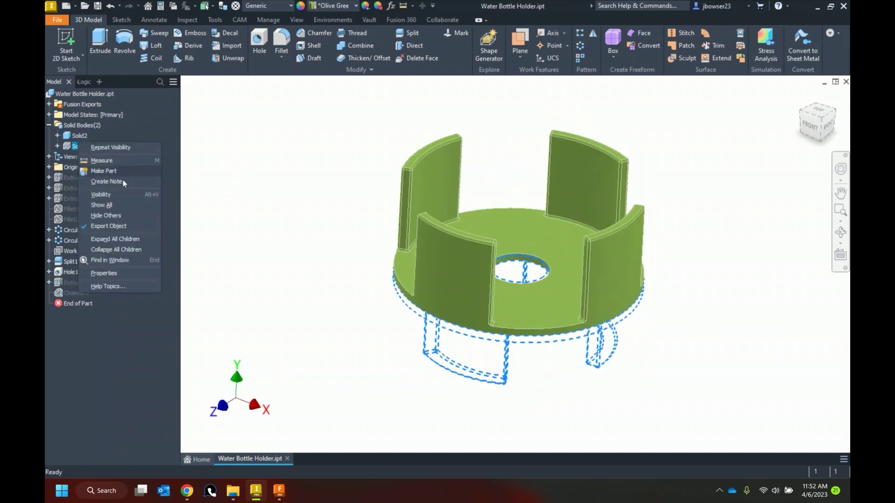
{"action": "left_click", "coordinate": [112, 192]}
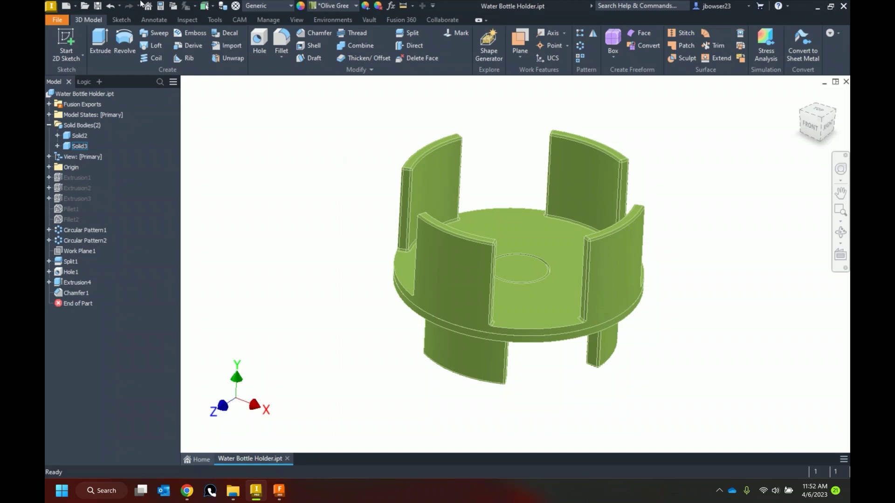
Step: Upload the part to Fusion Team for Fusion 360 modeling as Water Bottle Holder in New Project of team MESA Training 2.0
{"action": "left_click", "coordinate": [802, 96]}
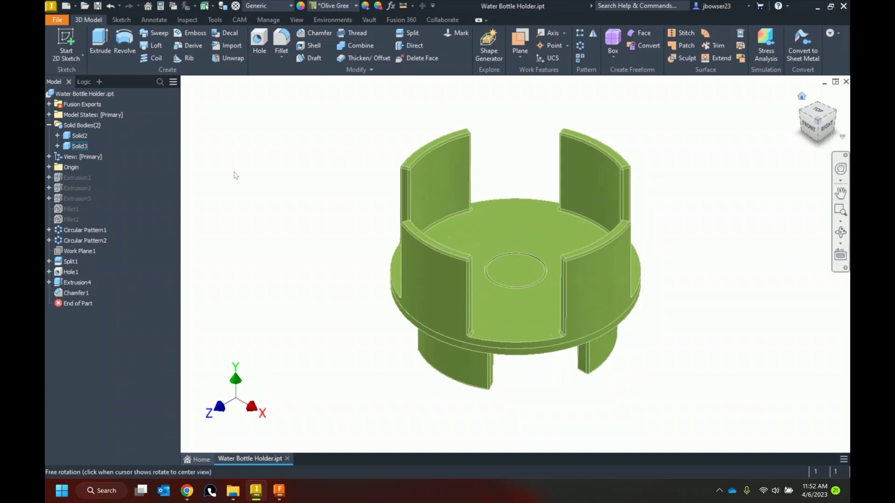
{"action": "left_click", "coordinate": [110, 7]}
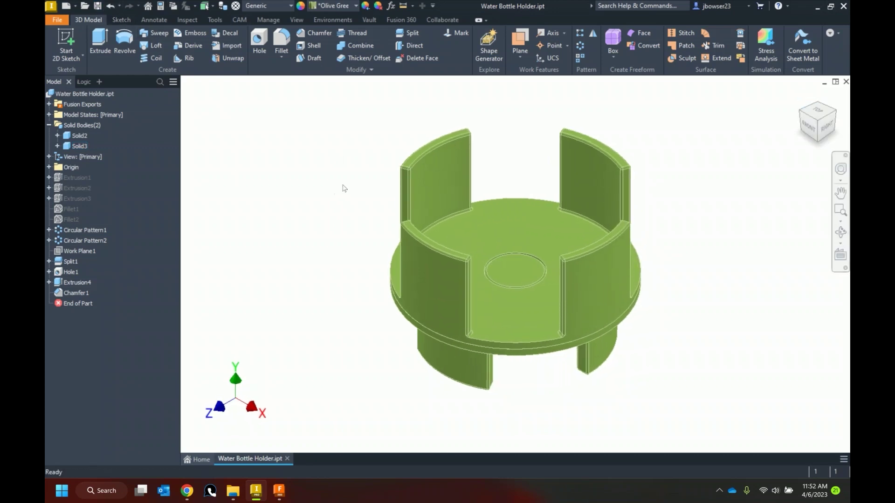
{"action": "left_click", "coordinate": [401, 19]}
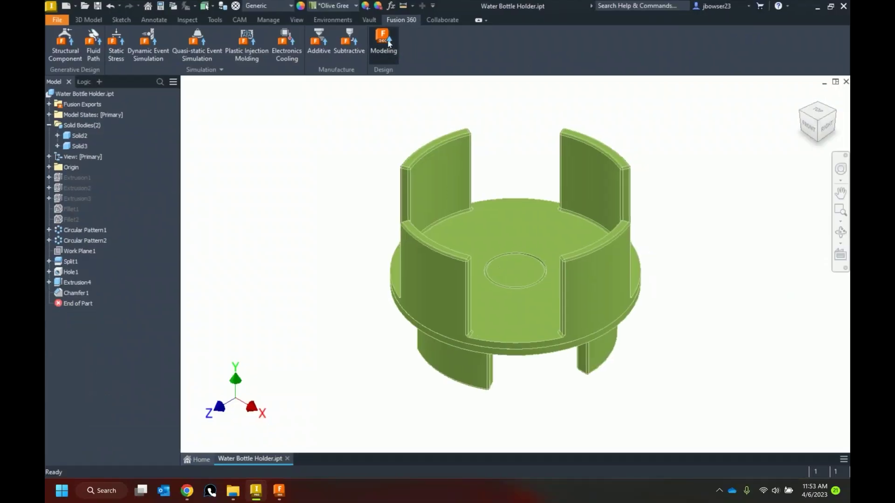
{"action": "left_click", "coordinate": [376, 41]}
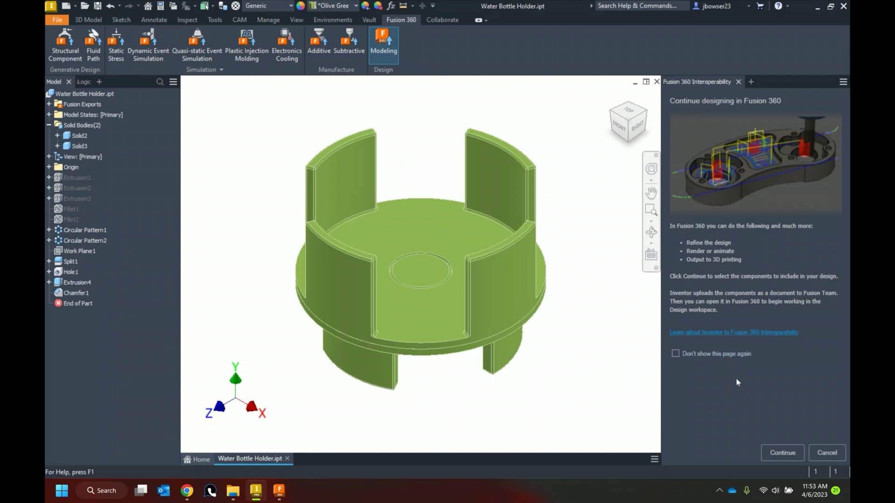
{"action": "left_click", "coordinate": [781, 452]}
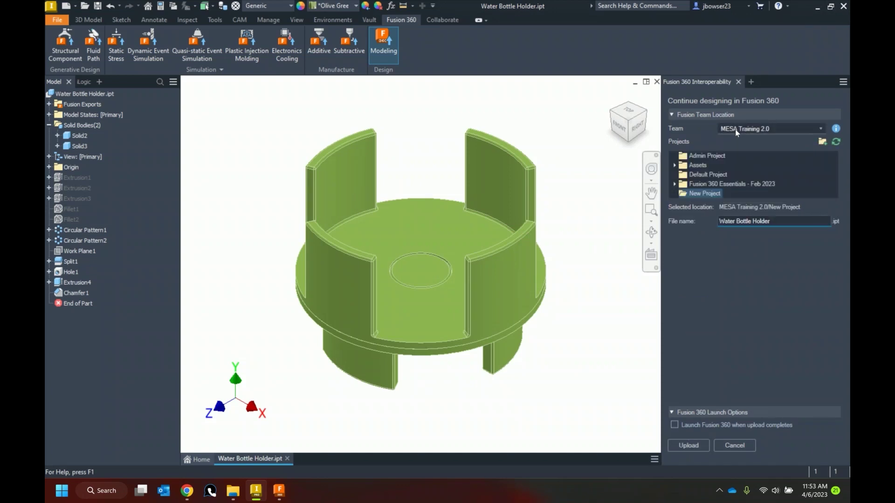
{"action": "left_click", "coordinate": [820, 131]}
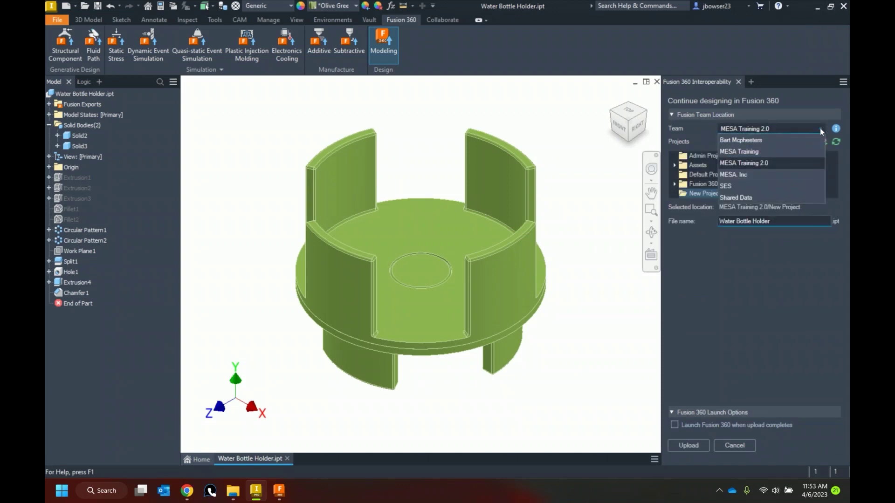
{"action": "left_click", "coordinate": [820, 128]}
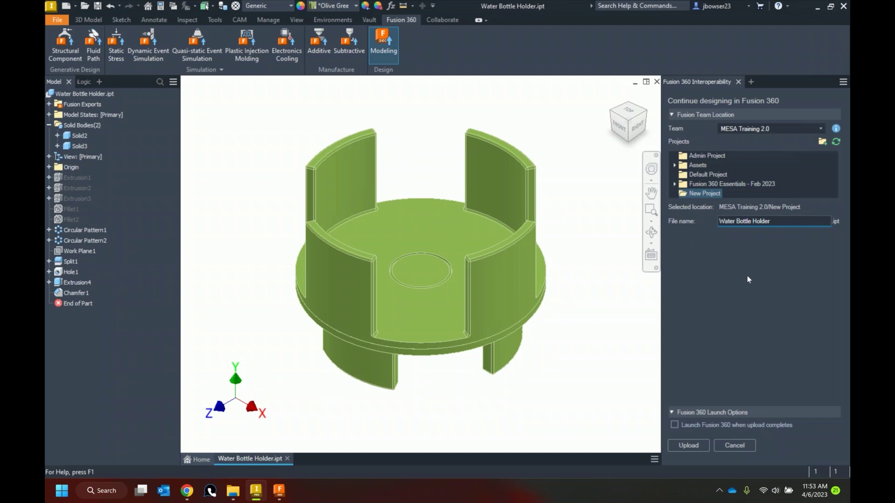
{"action": "left_click", "coordinate": [685, 446]}
{"action": "left_click", "coordinate": [485, 267]}
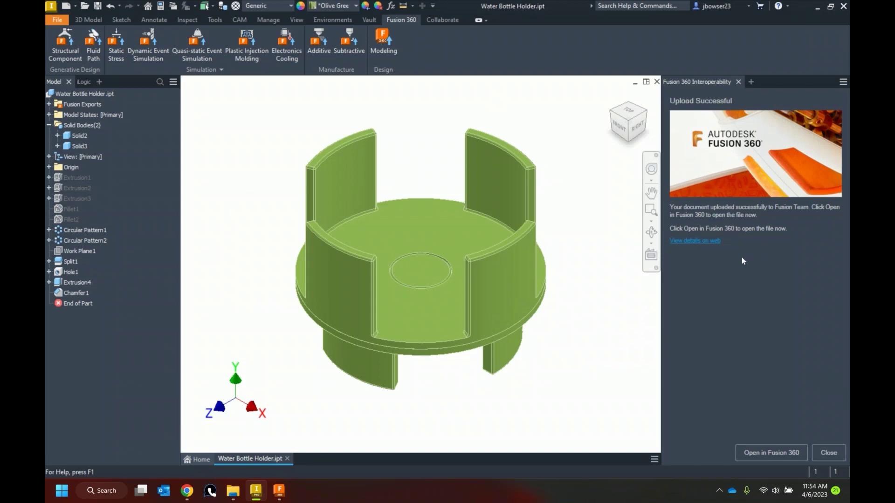
Step: Switch to Fusion 360 and open the uploaded Water Bottle Holder.ipt from New Project after refreshing the project data
{"action": "left_click", "coordinate": [770, 453]}
{"action": "left_click", "coordinate": [279, 491]}
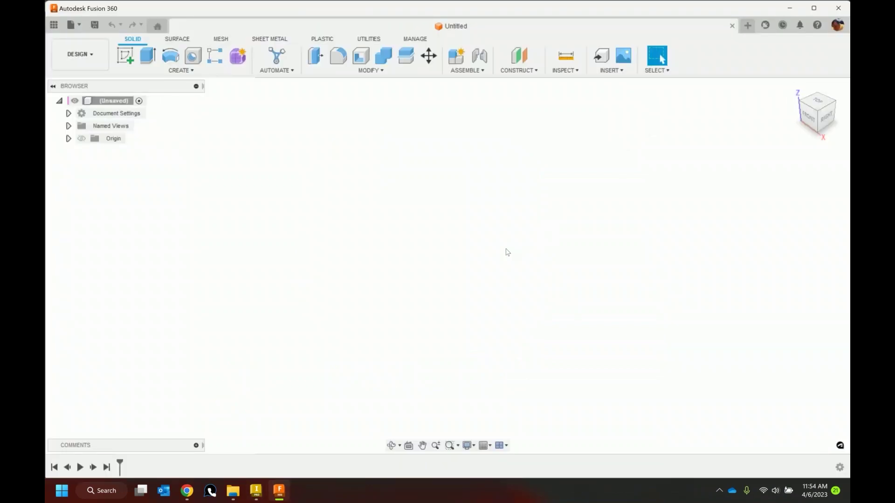
{"action": "left_click", "coordinate": [54, 25]}
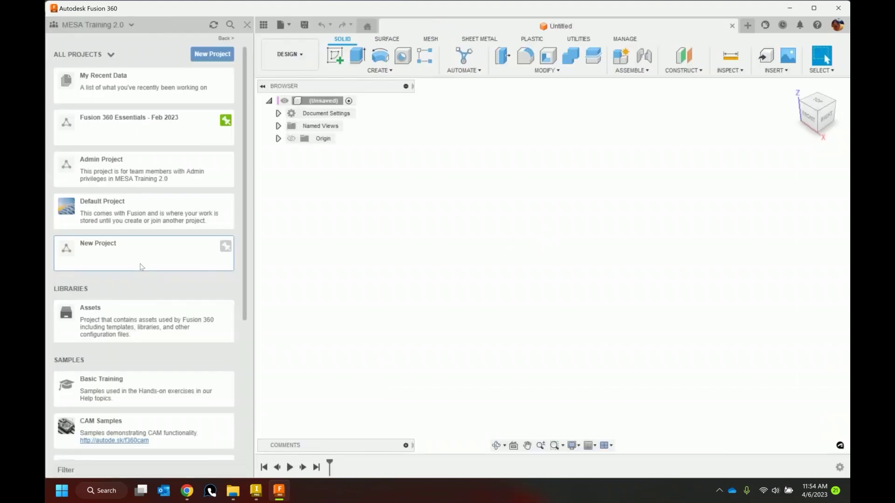
{"action": "left_click", "coordinate": [131, 243]}
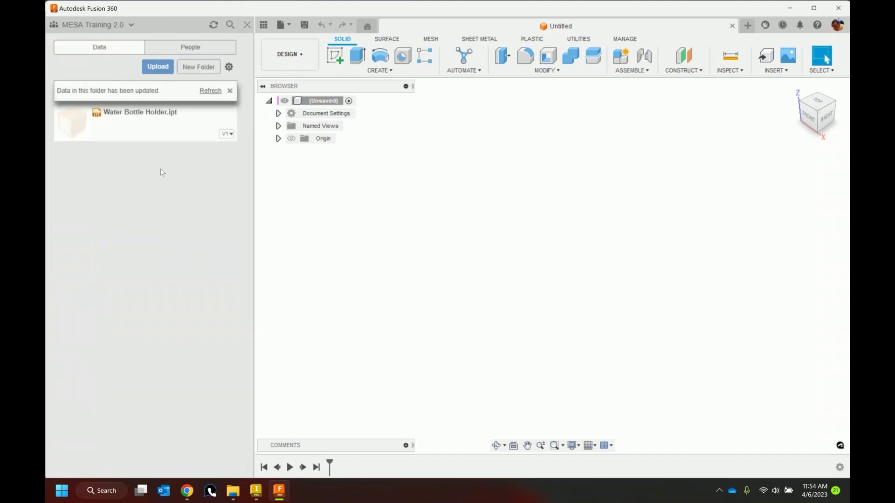
{"action": "left_click", "coordinate": [209, 91]}
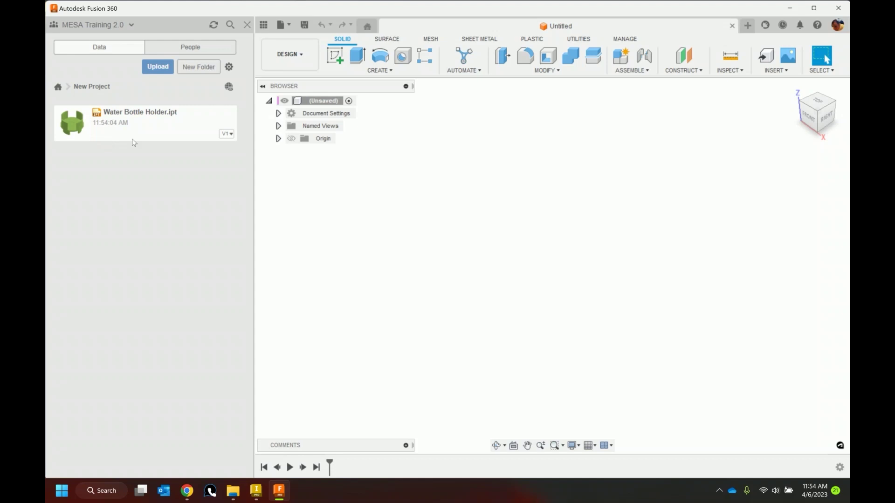
{"action": "double_click", "coordinate": [159, 134]}
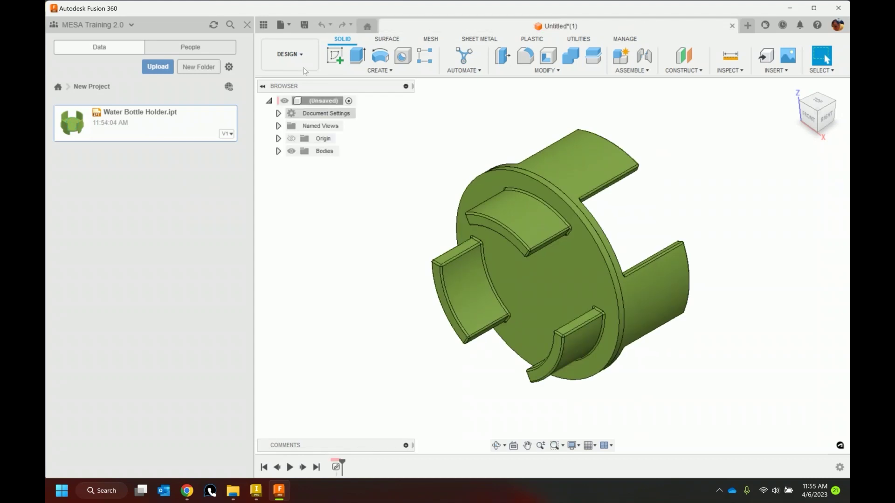
{"action": "left_click", "coordinate": [246, 25]}
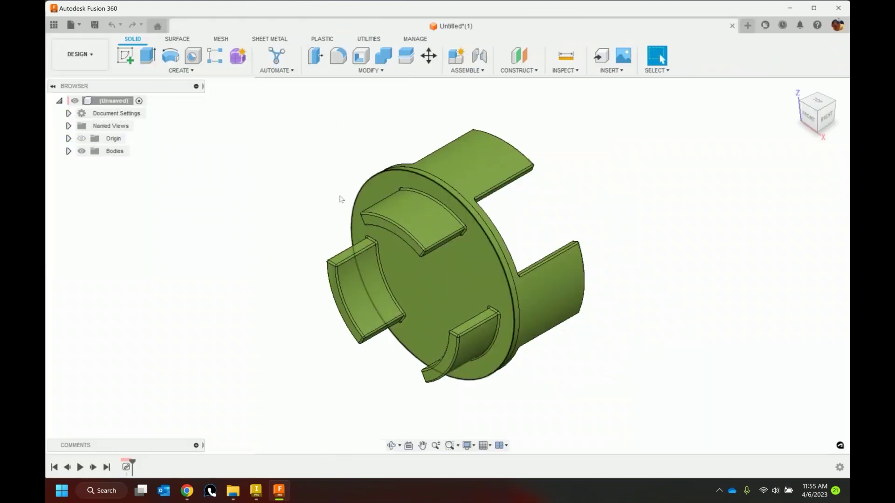
Step: Switch to Inventor to compare the original holder with its uploaded copy, and return to Fusion 360
{"action": "middle_click_drag", "start_coordinate": [350, 203], "coordinate": [277, 196], "text": "shift"}
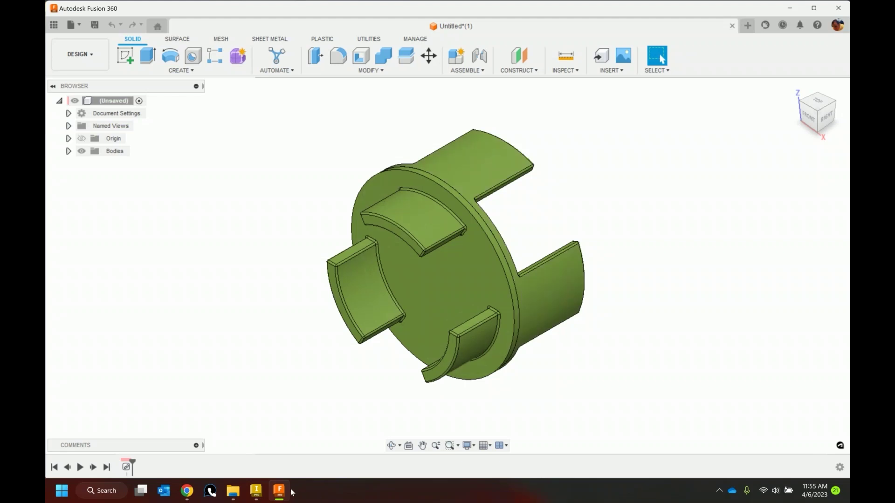
{"action": "left_click", "coordinate": [259, 492]}
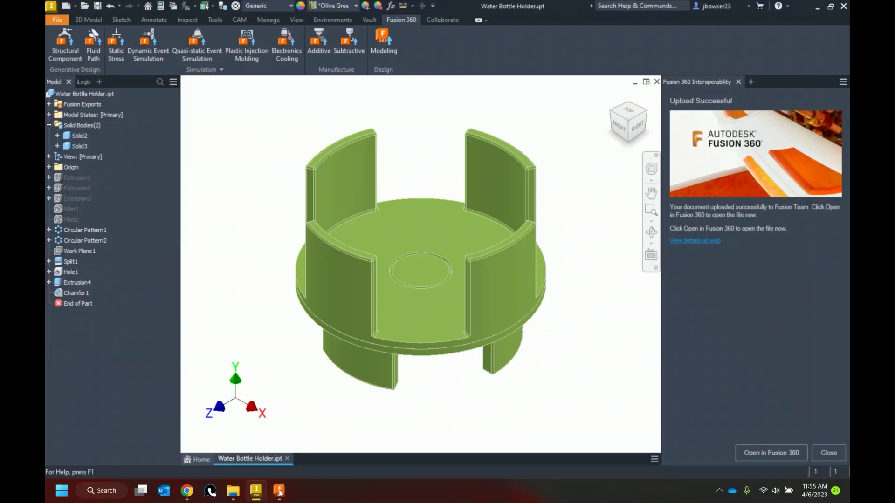
{"action": "left_click", "coordinate": [280, 491]}
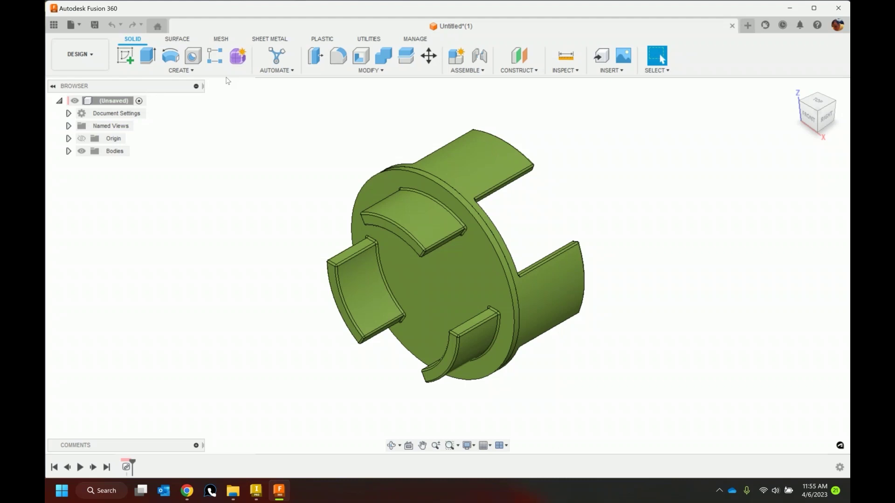
Step: Review the available workspaces and the Manufacture workspace's milling, turning and additive tools, and return to the Design workspace
{"action": "left_click", "coordinate": [84, 61]}
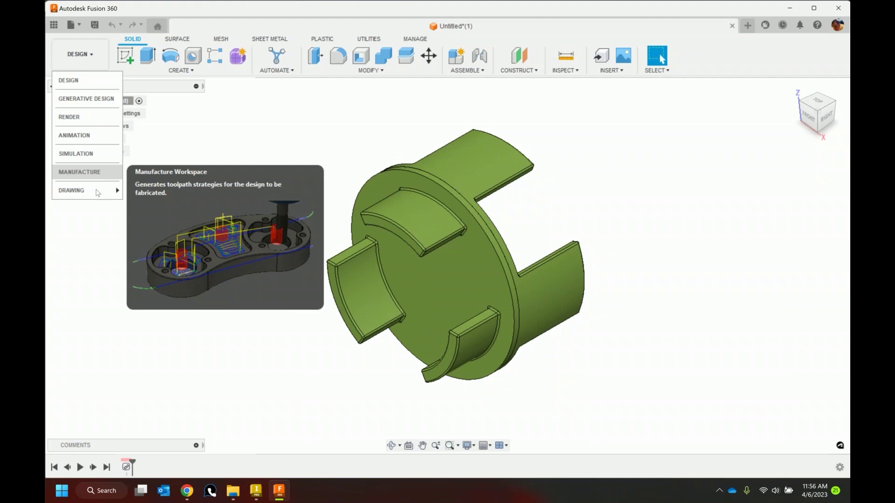
{"action": "mouse_move", "coordinate": [95, 190]}
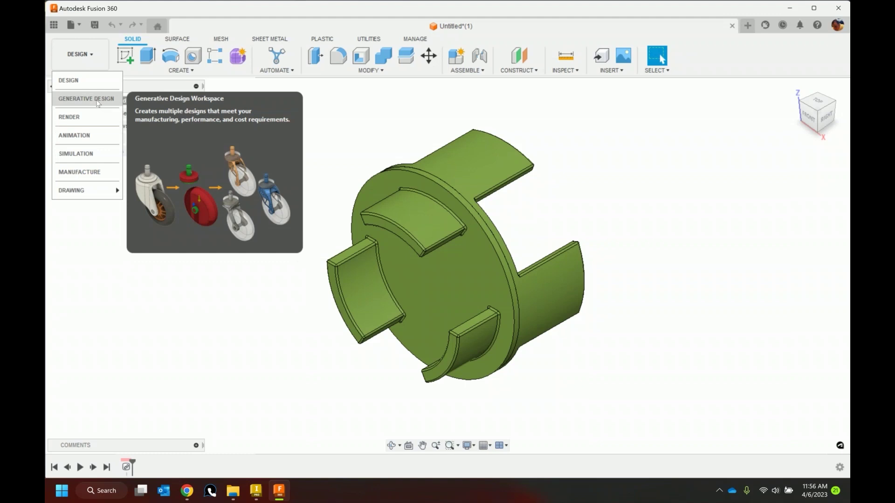
{"action": "left_click", "coordinate": [91, 171]}
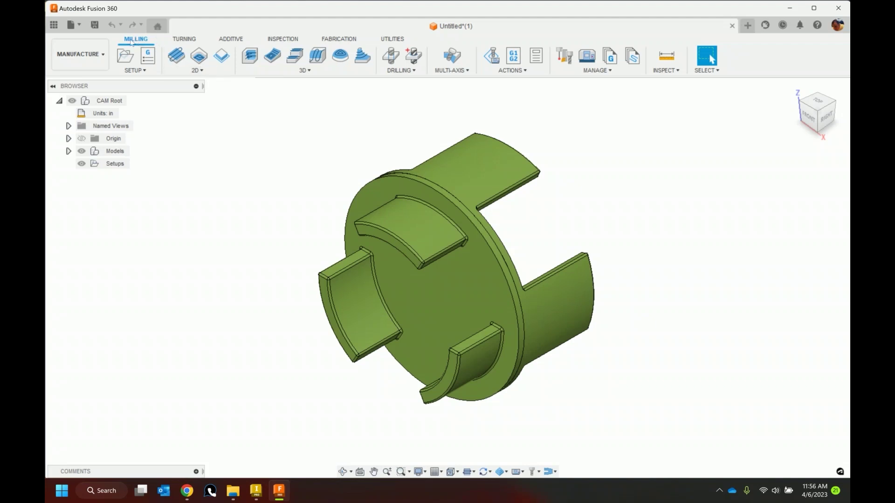
{"action": "left_click", "coordinate": [185, 37]}
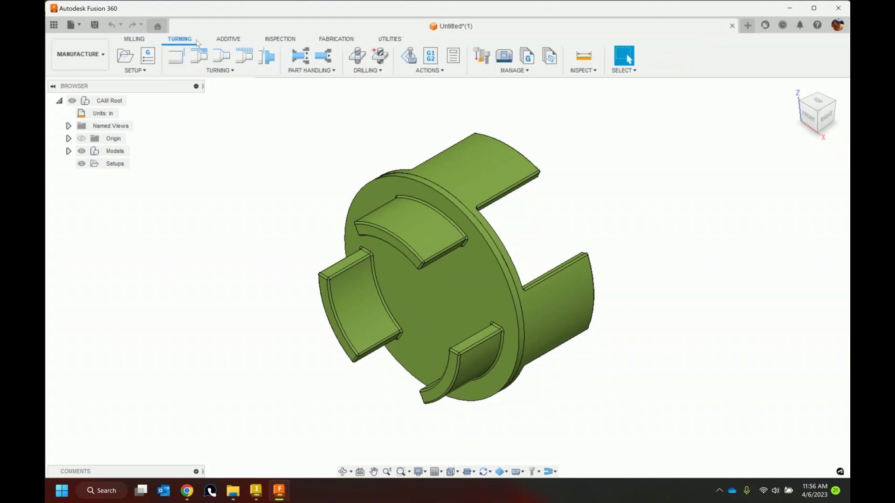
{"action": "left_click", "coordinate": [227, 39]}
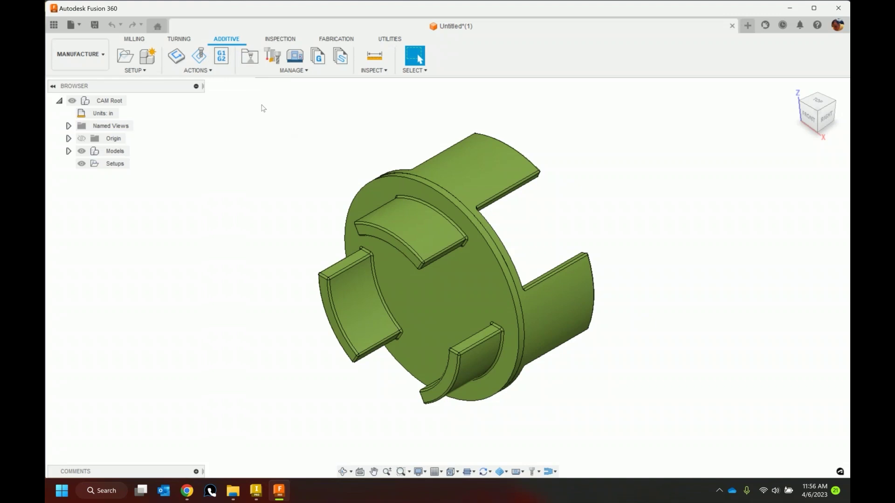
{"action": "left_click", "coordinate": [98, 68]}
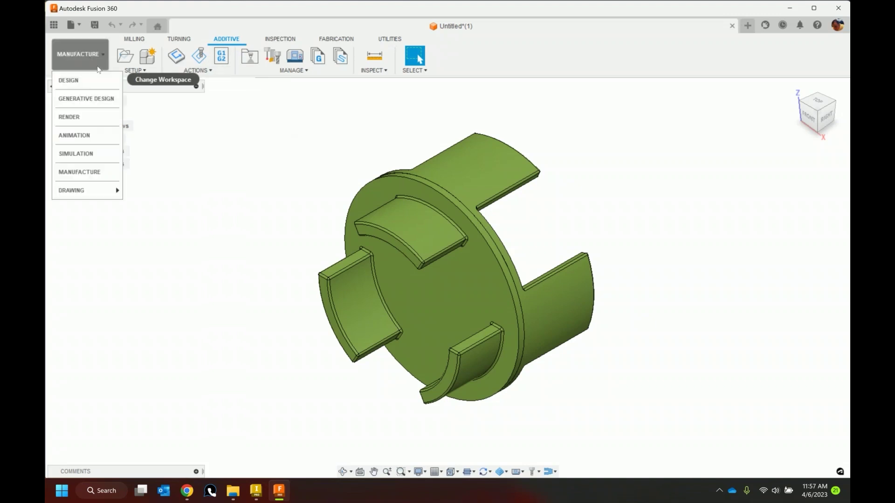
{"action": "left_click", "coordinate": [68, 80]}
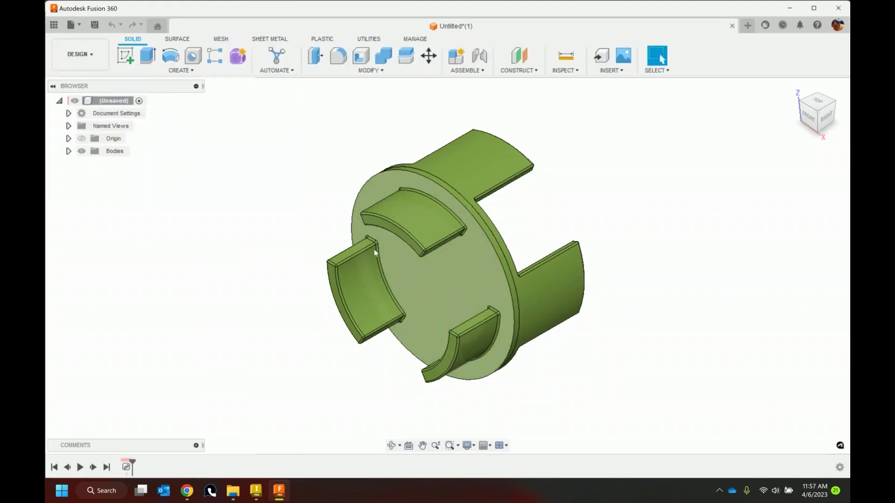
Step: Create components from the bodies Solid2 and Solid3
{"action": "left_click", "coordinate": [68, 151]}
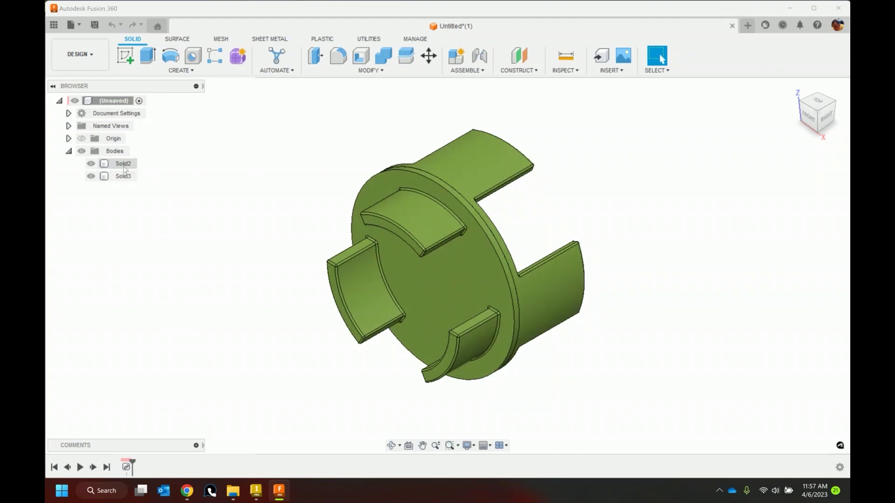
{"action": "left_click", "coordinate": [124, 166]}
{"action": "left_click", "coordinate": [125, 177], "text": "shift"}
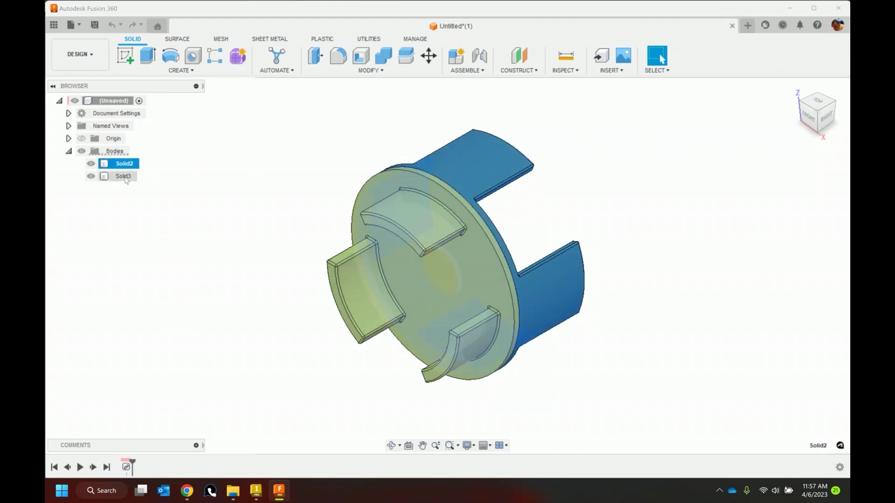
{"action": "right_click", "coordinate": [126, 178]}
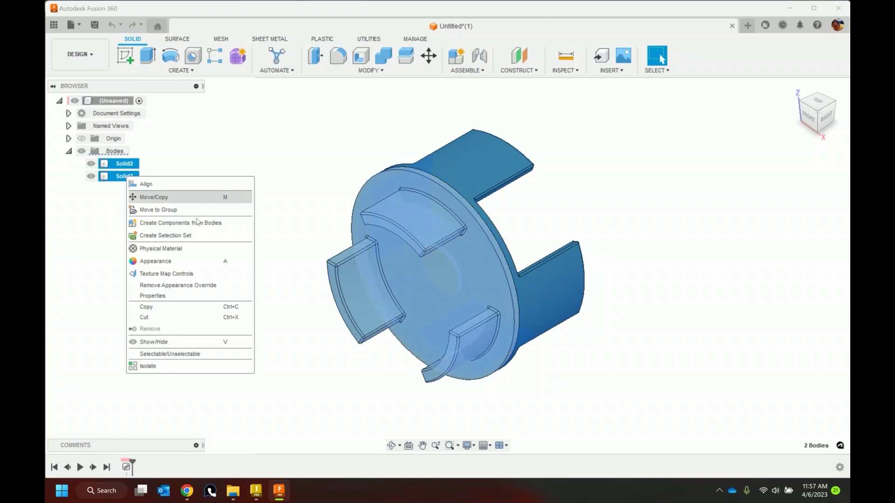
{"action": "left_click", "coordinate": [161, 222]}
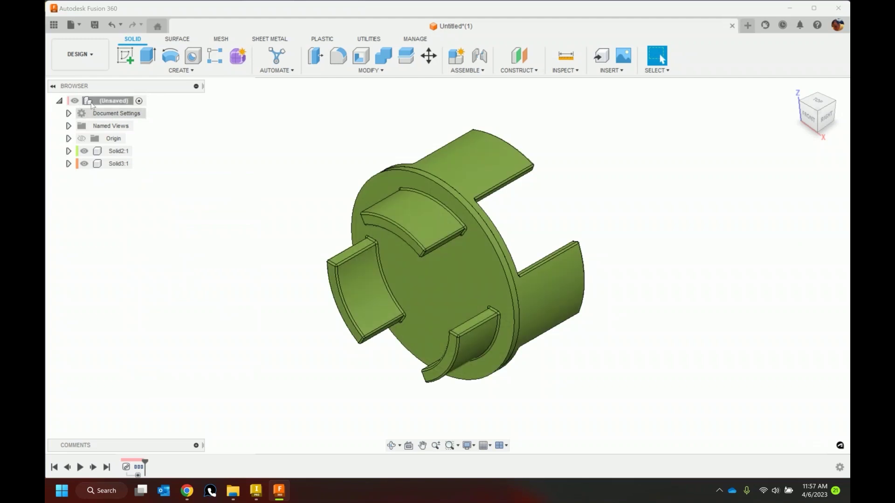
Step: Hide the Solid3 component and rename the Solid2 component as Holder
{"action": "left_click", "coordinate": [118, 154]}
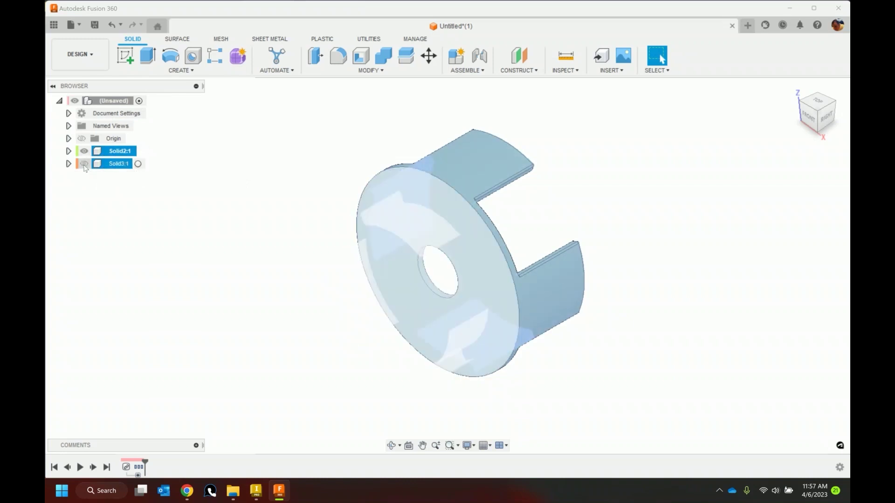
{"action": "left_click", "coordinate": [156, 203]}
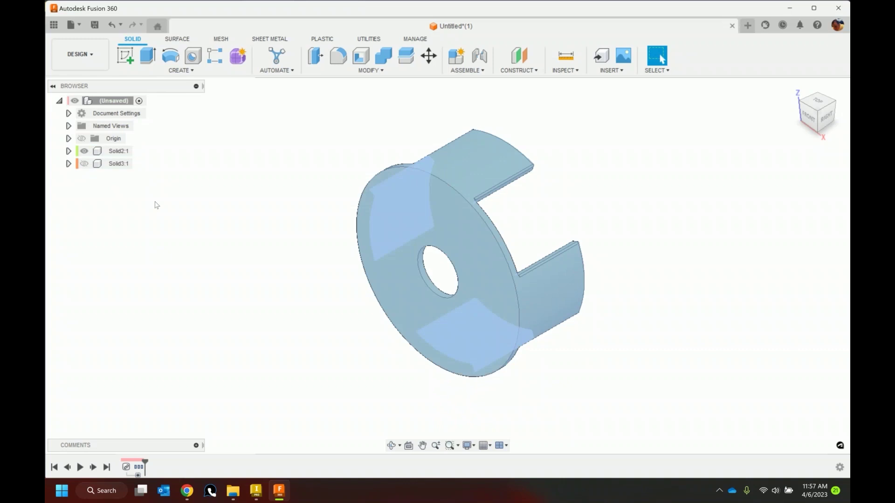
{"action": "double_click", "coordinate": [117, 151]}
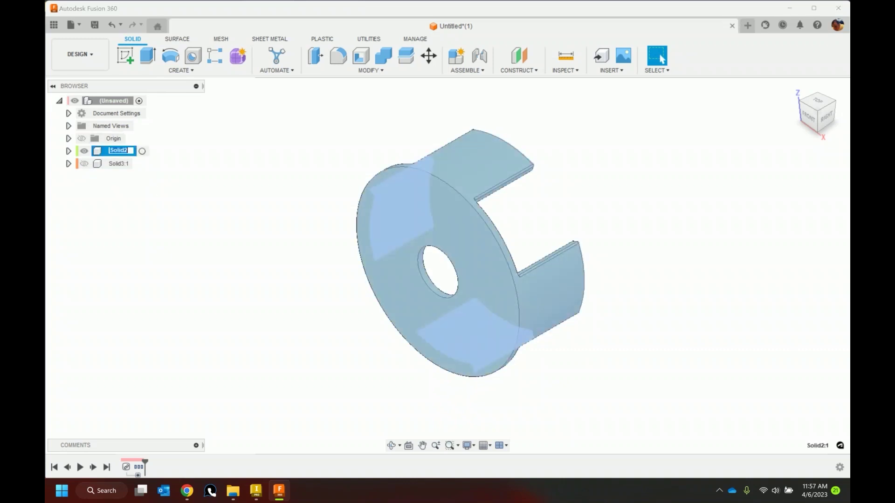
{"action": "type", "text": "Holder"}
{"action": "key", "text": "Return"}
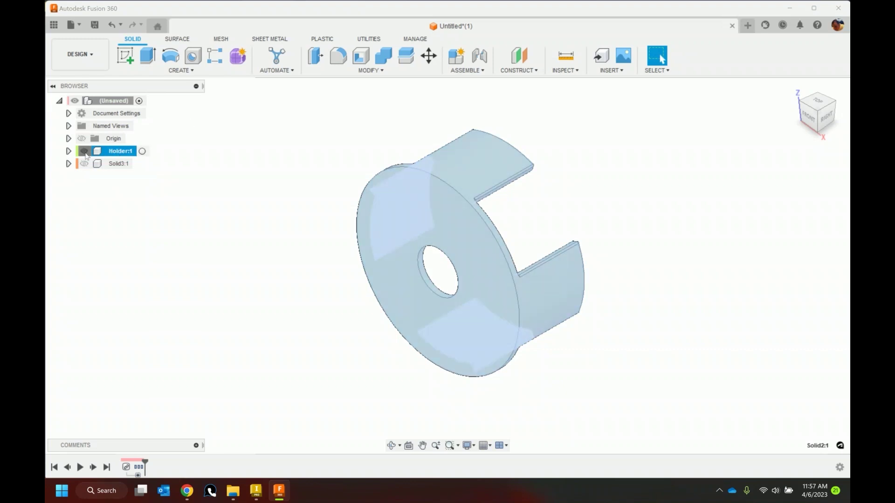
Step: Hide the Holder component, show the Solid3 component and rename it as Insert
{"action": "left_click", "coordinate": [84, 151]}
{"action": "left_click", "coordinate": [84, 163]}
{"action": "left_click", "coordinate": [121, 173]}
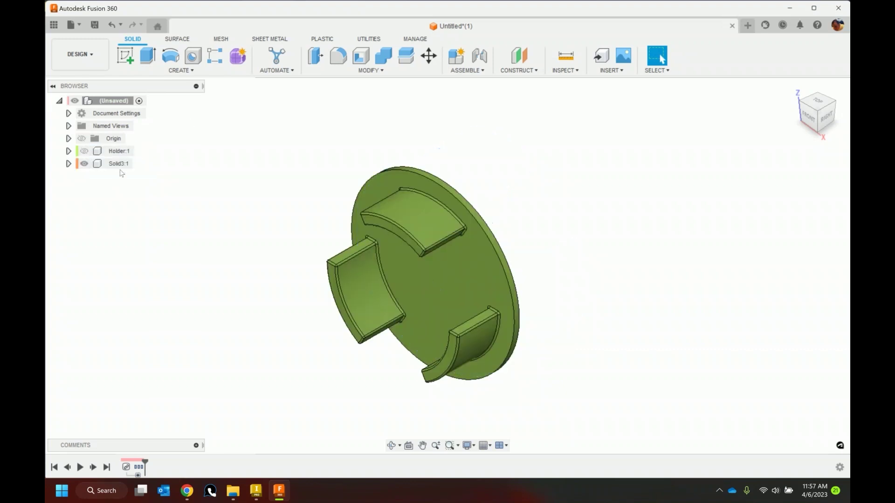
{"action": "double_click", "coordinate": [116, 164]}
{"action": "type", "text": "L"}
{"action": "key", "text": "Return"}
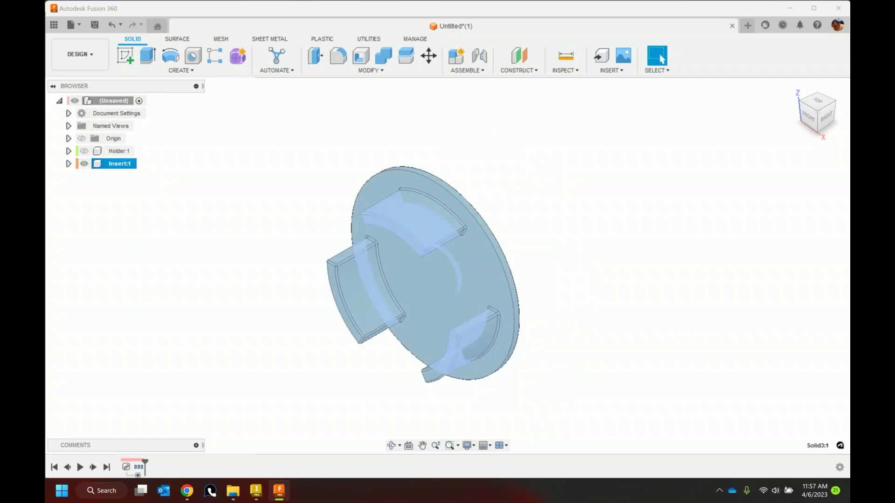
{"action": "left_click", "coordinate": [215, 143]}
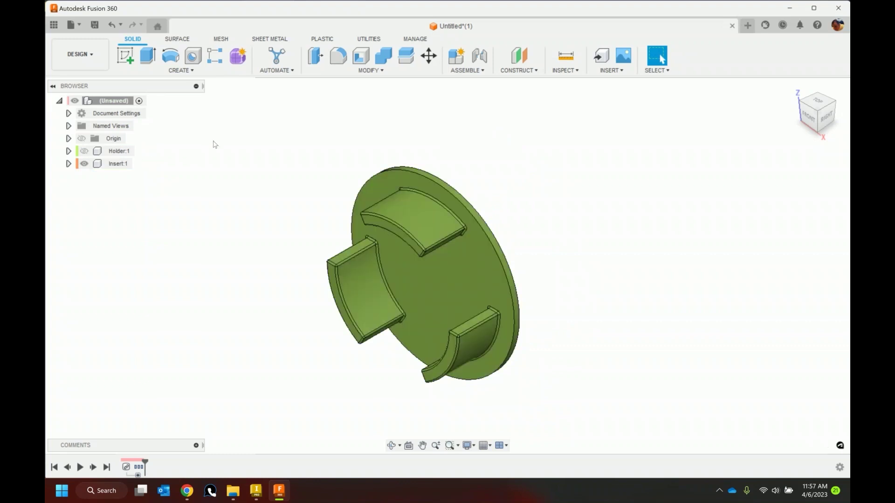
Step: Show the Holder component again and ground the Insert component
{"action": "left_click", "coordinate": [83, 151]}
{"action": "middle_click_drag", "start_coordinate": [317, 241], "coordinate": [260, 274], "text": "shift"}
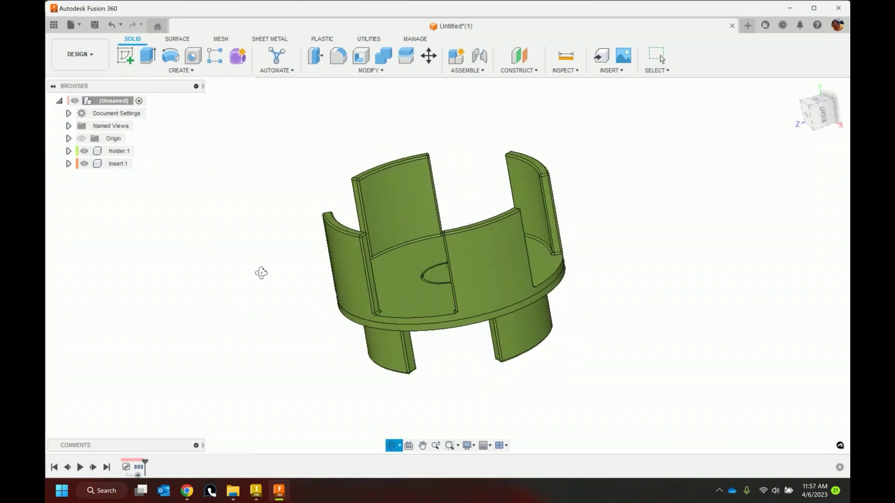
{"action": "right_click", "coordinate": [118, 165]}
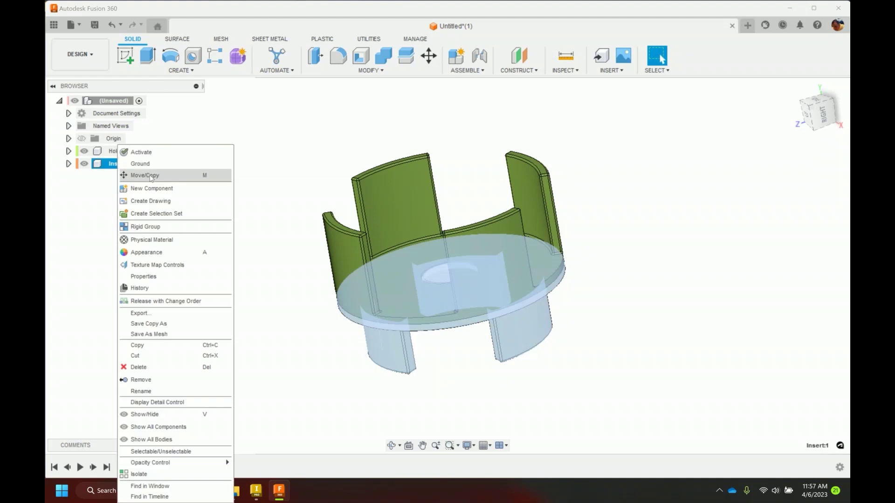
{"action": "left_click", "coordinate": [150, 163]}
{"action": "left_click", "coordinate": [178, 174]}
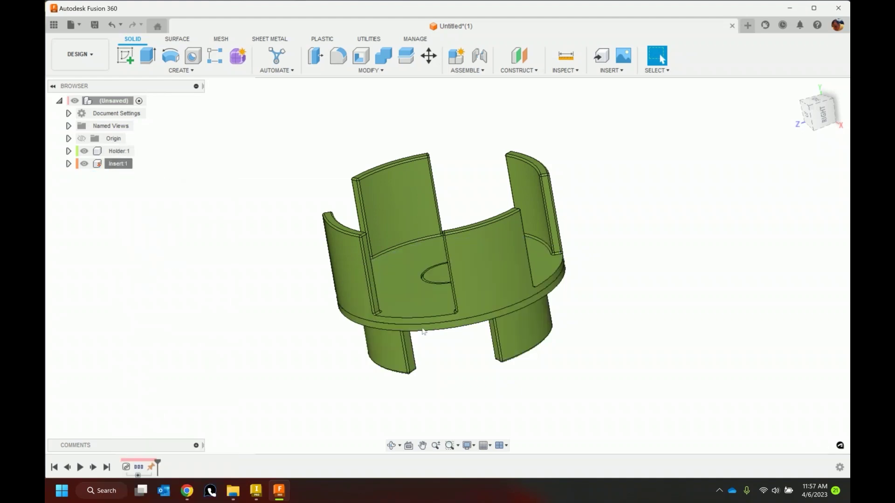
Step: Move the Holder away from the grounded Insert as a test and revert its position
{"action": "left_click_drag", "start_coordinate": [401, 293], "coordinate": [379, 213]}
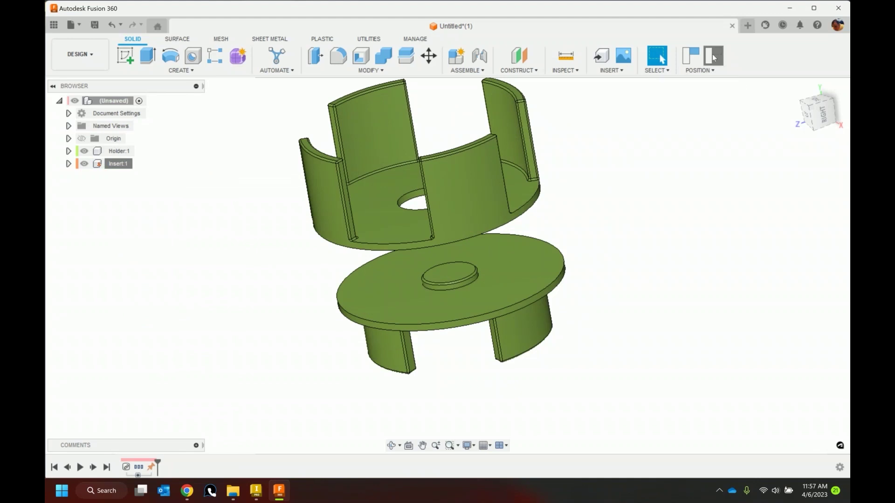
{"action": "left_click", "coordinate": [713, 57]}
Step: Join the Holder and Insert in their current positions with a rigid as-built joint
{"action": "left_click", "coordinate": [464, 70]}
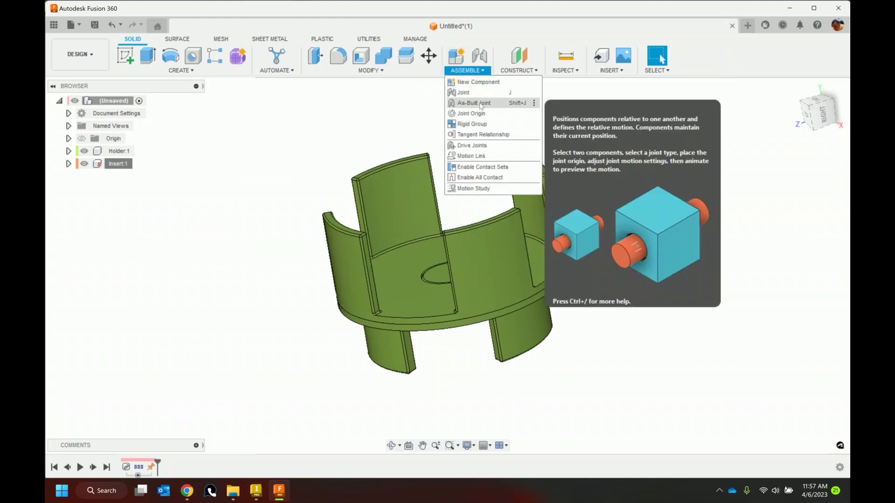
{"action": "left_click", "coordinate": [480, 103]}
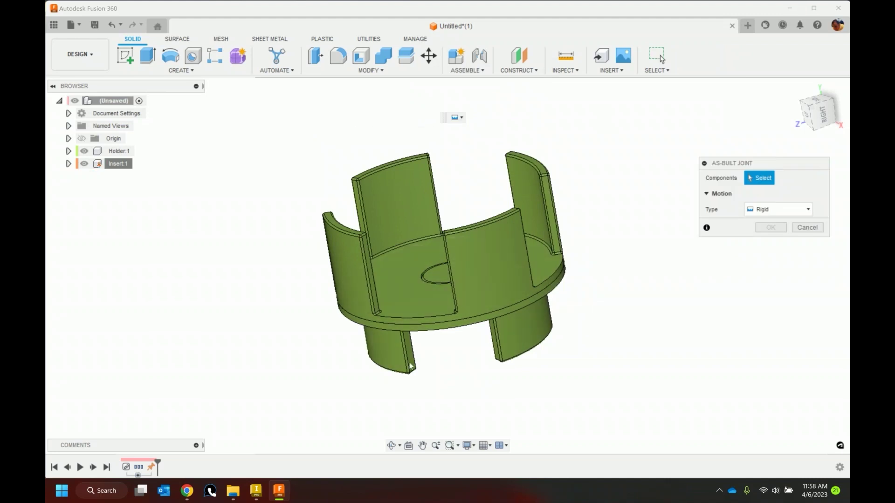
{"action": "left_click", "coordinate": [383, 314]}
{"action": "left_click", "coordinate": [410, 347]}
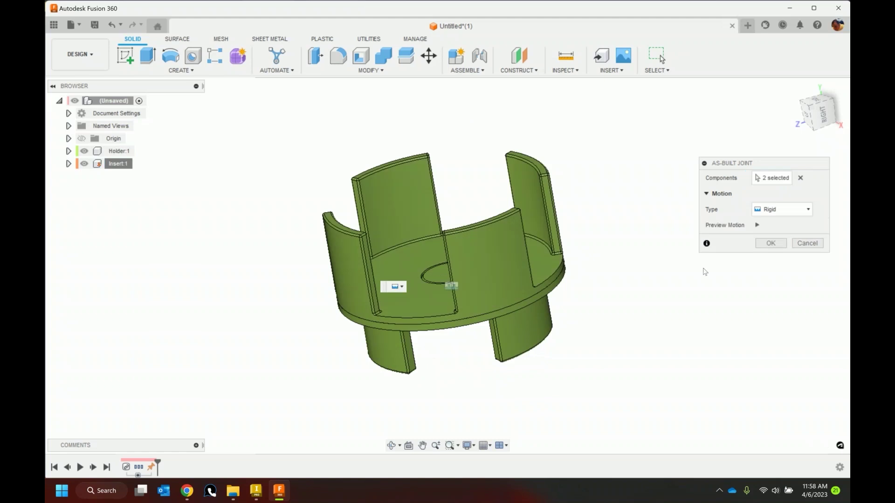
{"action": "left_click", "coordinate": [771, 244]}
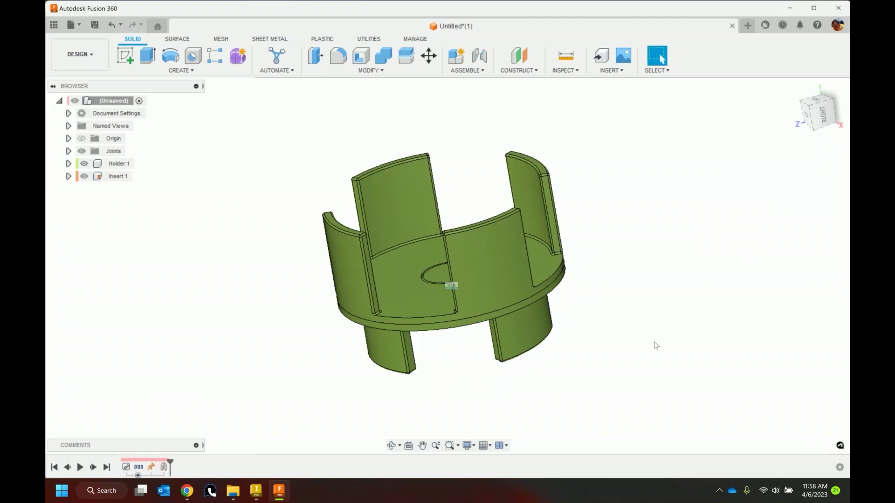
Step: Save the design as Bottle Holder in New Project
{"action": "left_click", "coordinate": [792, 88]}
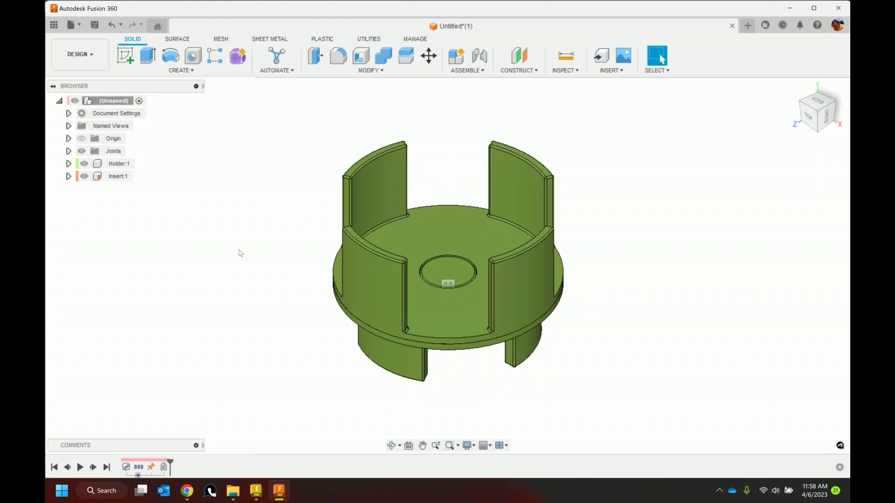
{"action": "left_click", "coordinate": [94, 25]}
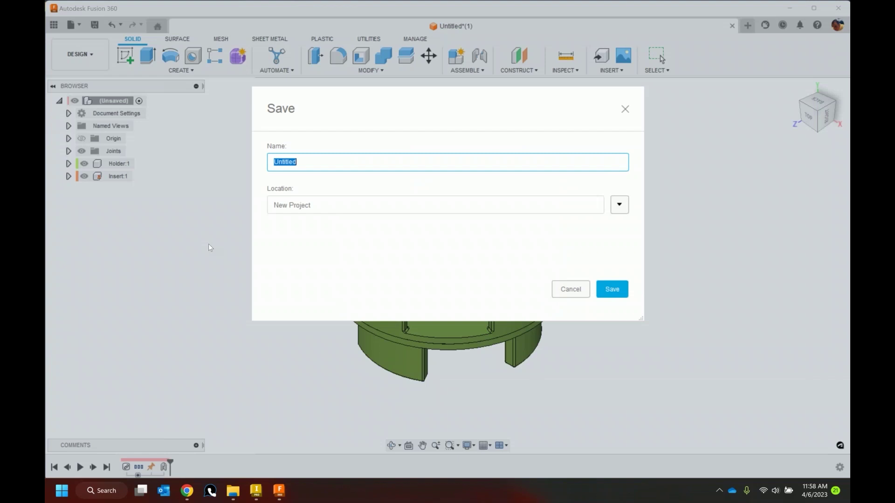
{"action": "type", "text": "Bottle Holder"}
{"action": "left_click", "coordinate": [618, 293]}
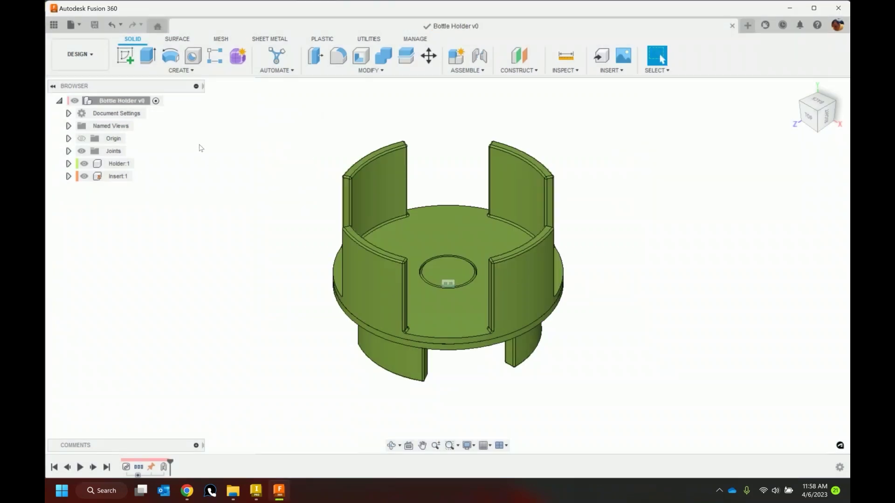
Step: Switch to the Manufacture workspace and start a new additive setup for the bottle holder
{"action": "left_click", "coordinate": [80, 54]}
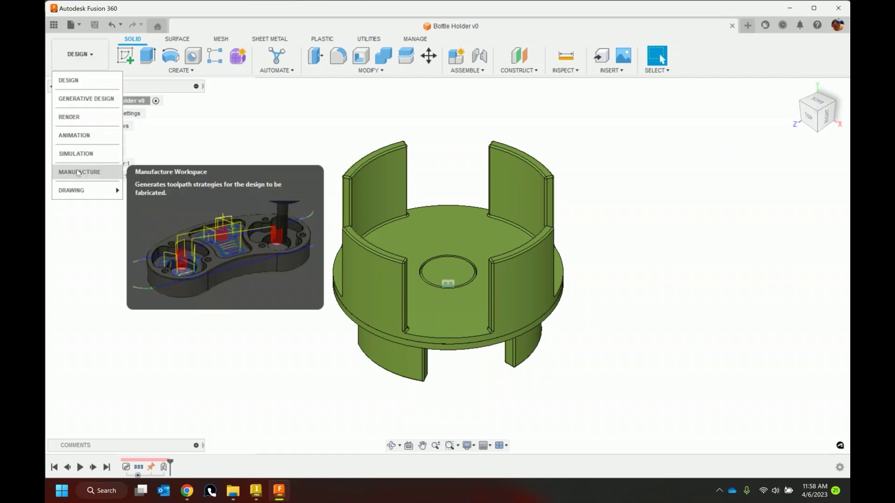
{"action": "left_click", "coordinate": [79, 173]}
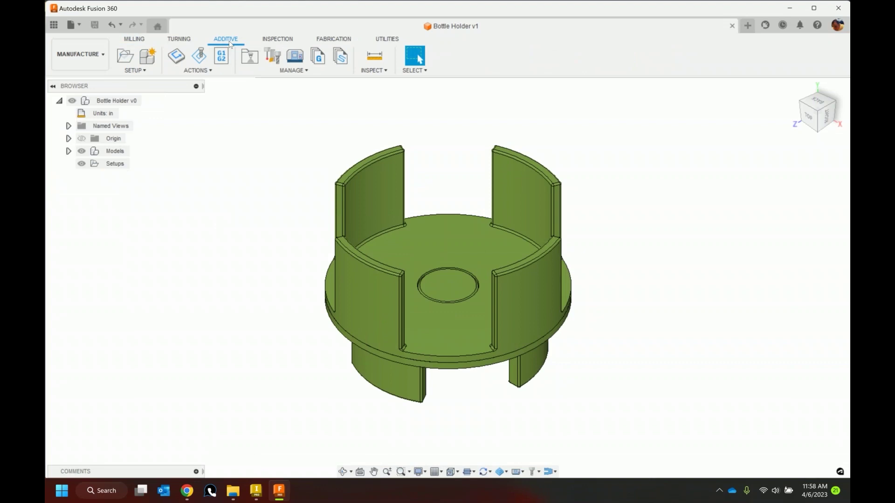
{"action": "left_click", "coordinate": [124, 56]}
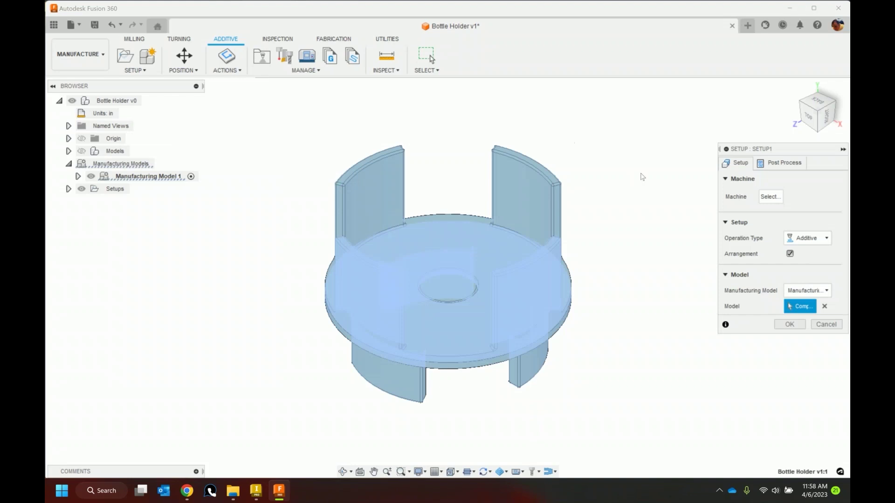
Step: Browse the Fusion 360 machine library and assign the recent Creality CR-10 S5 printer to the setup, accepting the machine conversion
{"action": "left_click", "coordinate": [769, 197]}
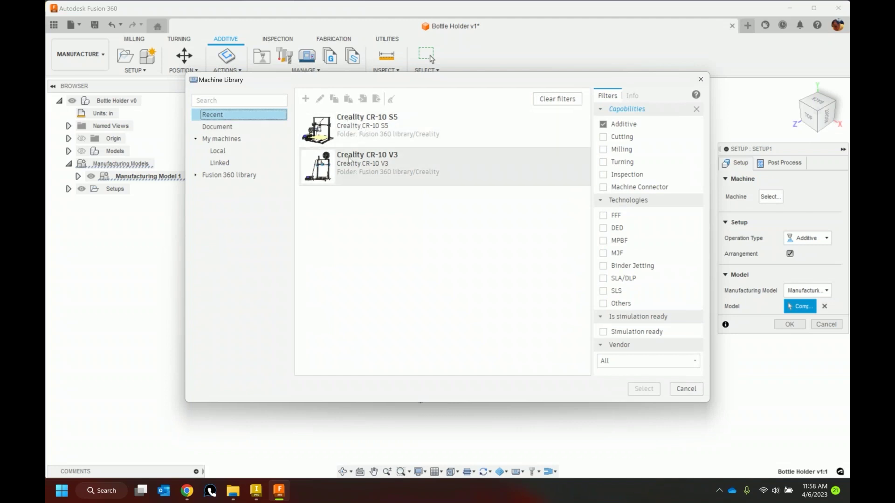
{"action": "left_click", "coordinate": [229, 174]}
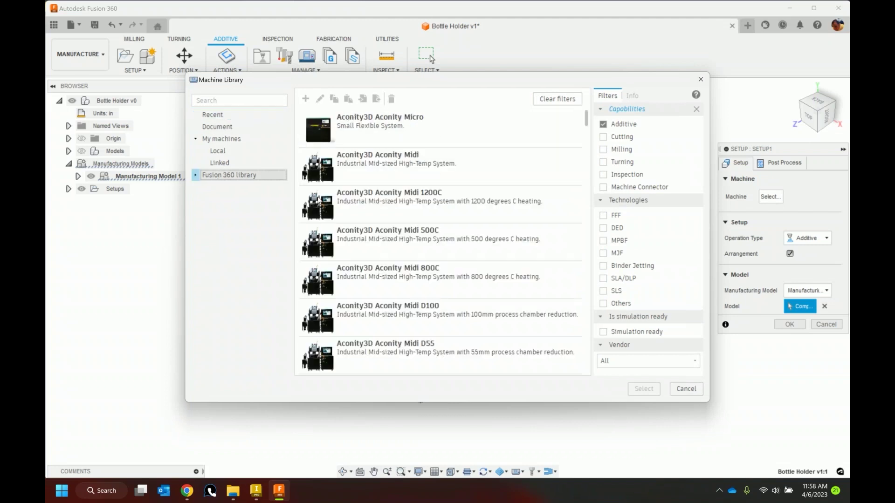
{"action": "mouse_move", "coordinate": [588, 122]}
{"action": "left_mouse_down"}
{"action": "mouse_move", "coordinate": [594, 363]}
{"action": "mouse_move", "coordinate": [599, 117]}
{"action": "left_mouse_up"}
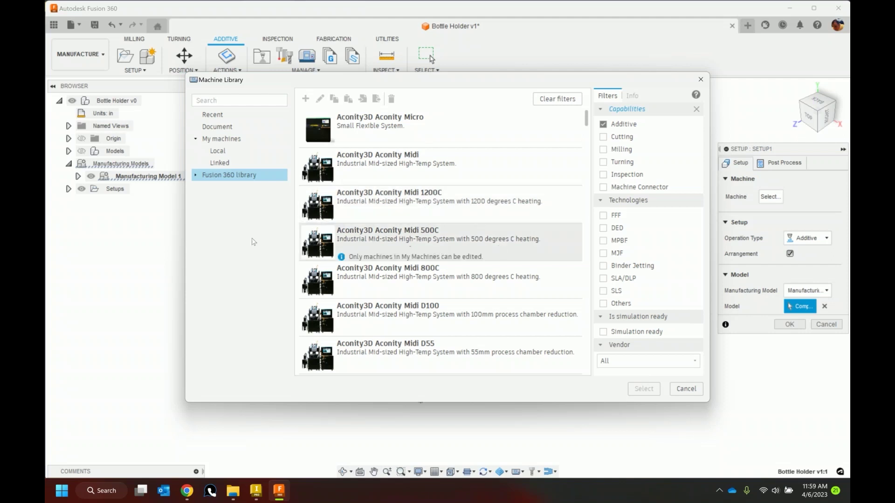
{"action": "left_click", "coordinate": [224, 115]}
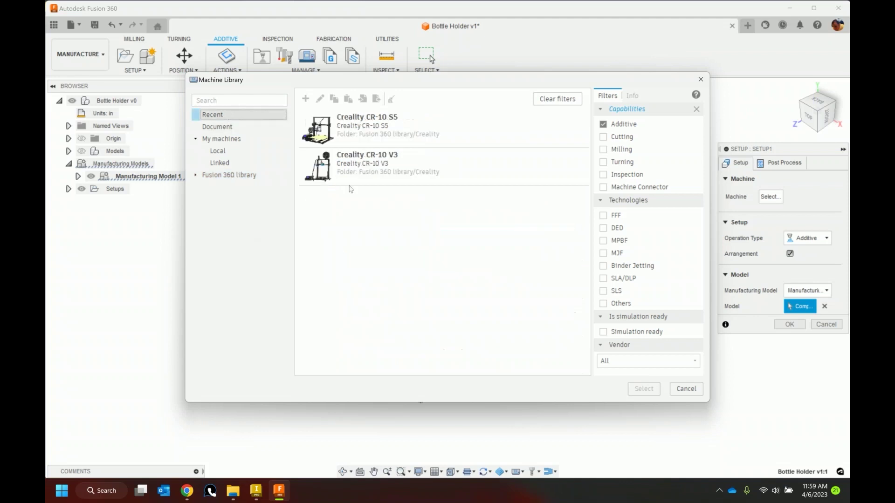
{"action": "left_click", "coordinate": [373, 128]}
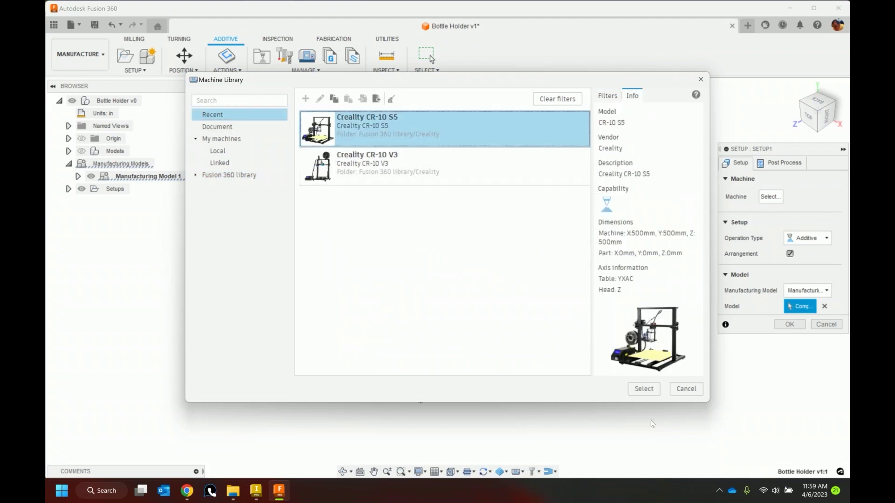
{"action": "left_click", "coordinate": [643, 389]}
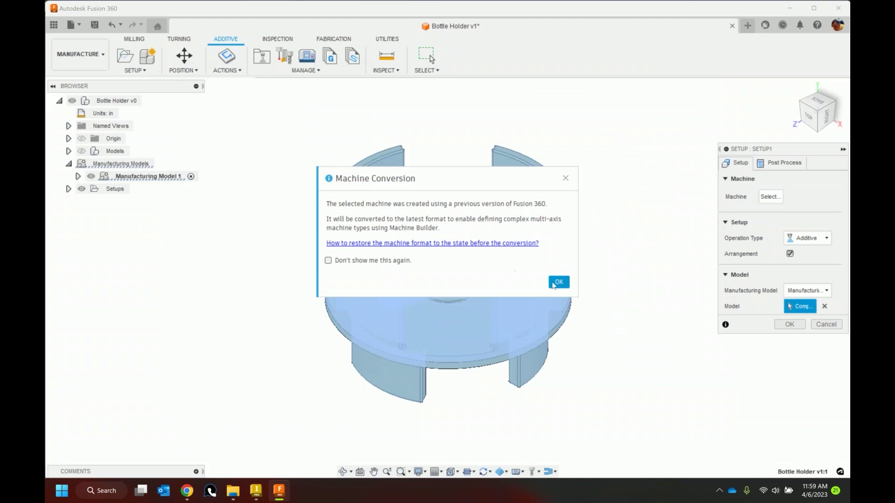
{"action": "left_click", "coordinate": [558, 282]}
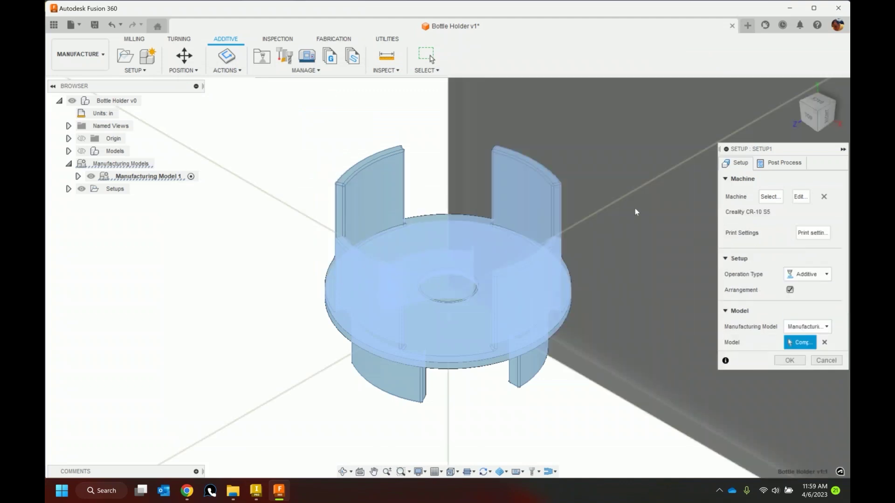
Step: Assign the PLA 1.75mm print setting and complete the additive setup with the default 2D arrangement of both components
{"action": "left_click", "coordinate": [802, 232]}
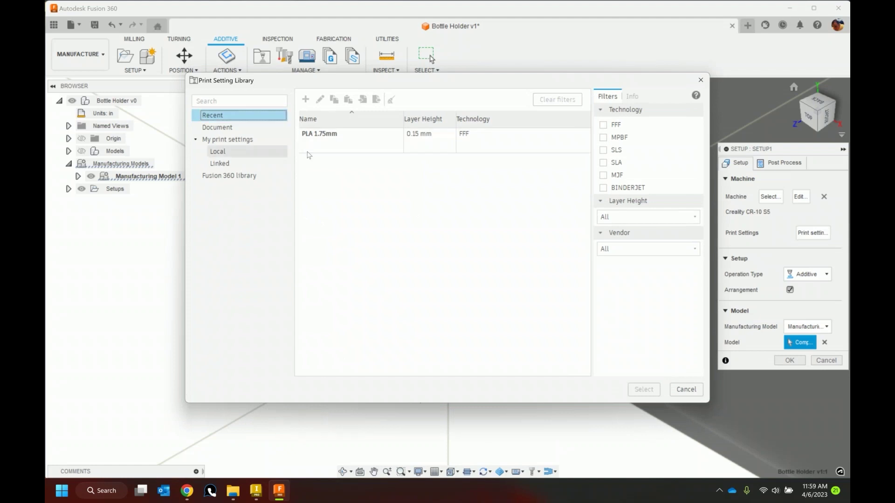
{"action": "left_click", "coordinate": [360, 150]}
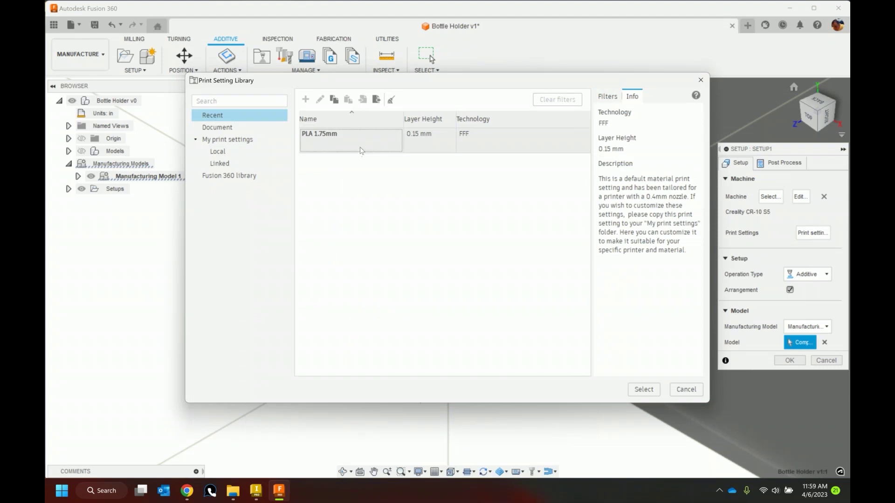
{"action": "left_click", "coordinate": [643, 389]}
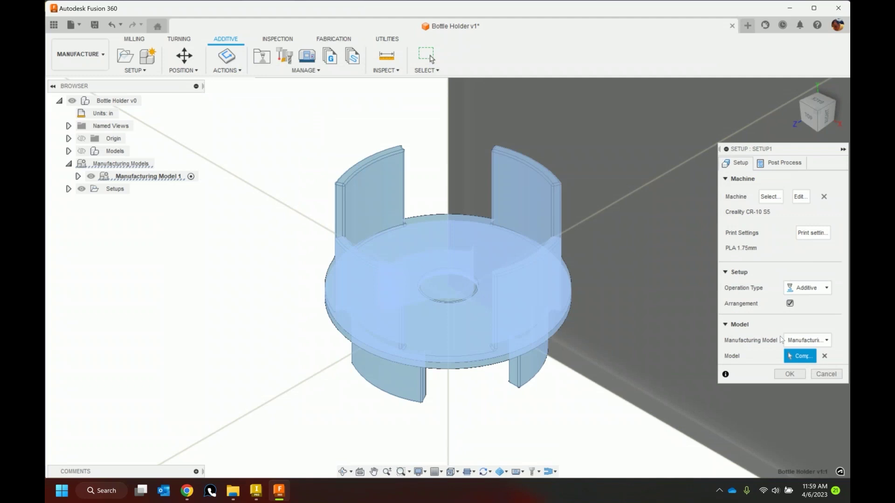
{"action": "left_click", "coordinate": [789, 374]}
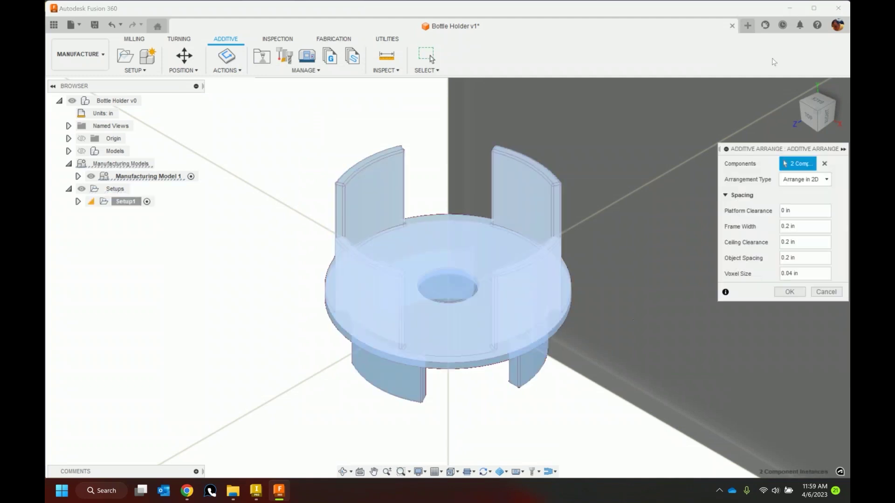
{"action": "left_click", "coordinate": [789, 291]}
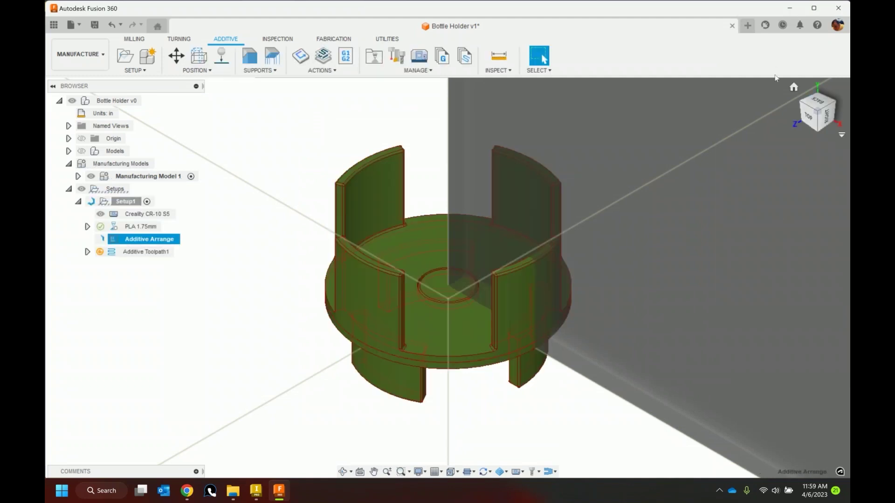
Step: Rotate the Holder component so its round base lies parallel to the build plate with its walls pointing up
{"action": "left_click", "coordinate": [793, 88]}
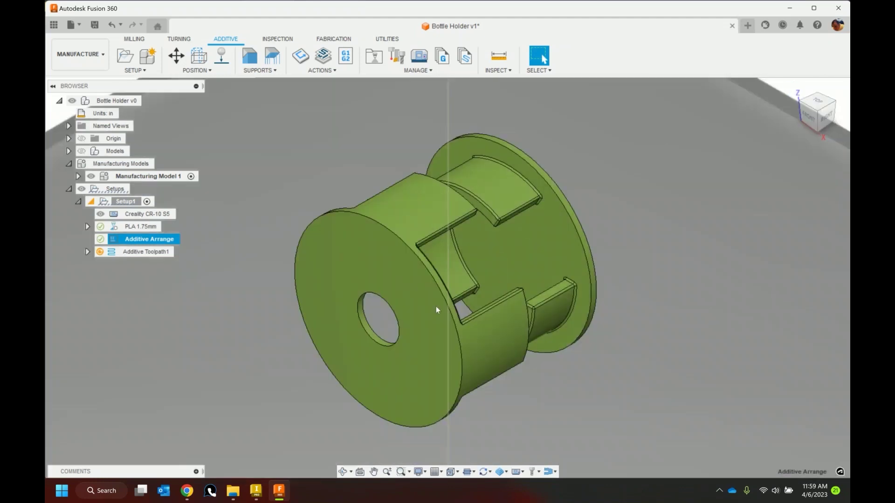
{"action": "scroll", "coordinate": [494, 183], "scroll_direction": "down", "scroll_amount": 3}
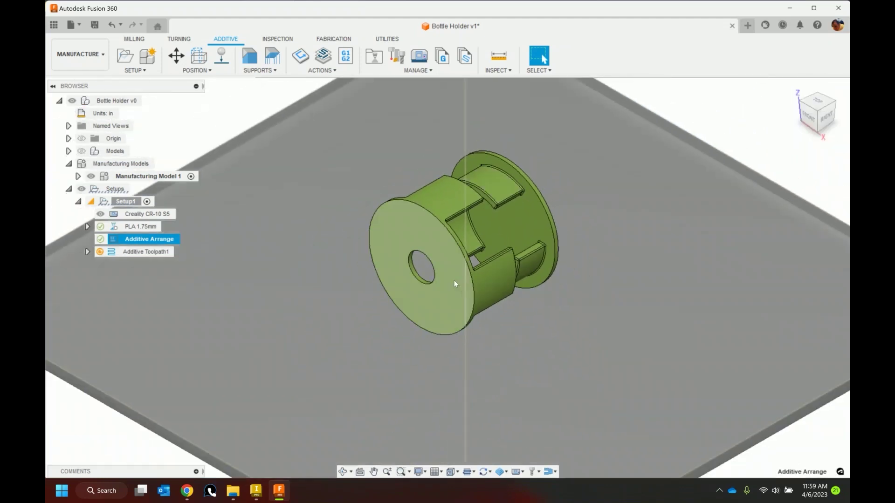
{"action": "left_click", "coordinate": [176, 56]}
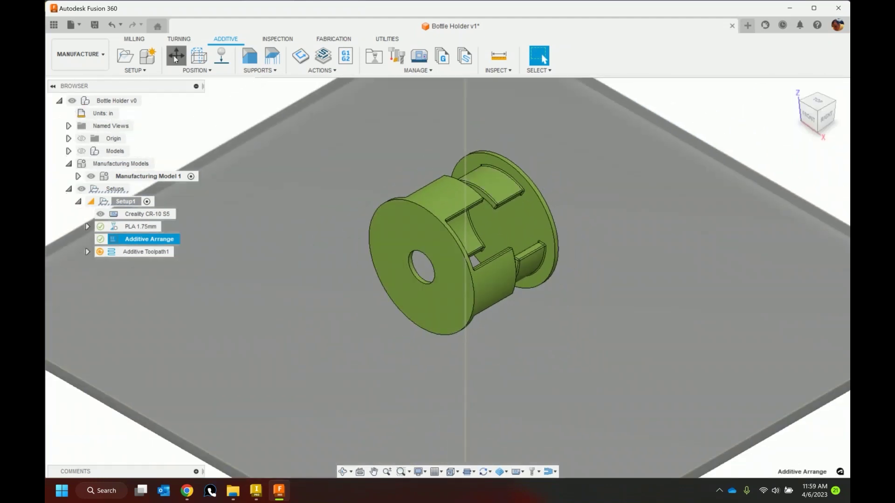
{"action": "left_click", "coordinate": [415, 241]}
{"action": "left_click_drag", "start_coordinate": [472, 283], "coordinate": [392, 287]}
{"action": "left_click", "coordinate": [755, 321]}
{"action": "right_click", "coordinate": [513, 215]}
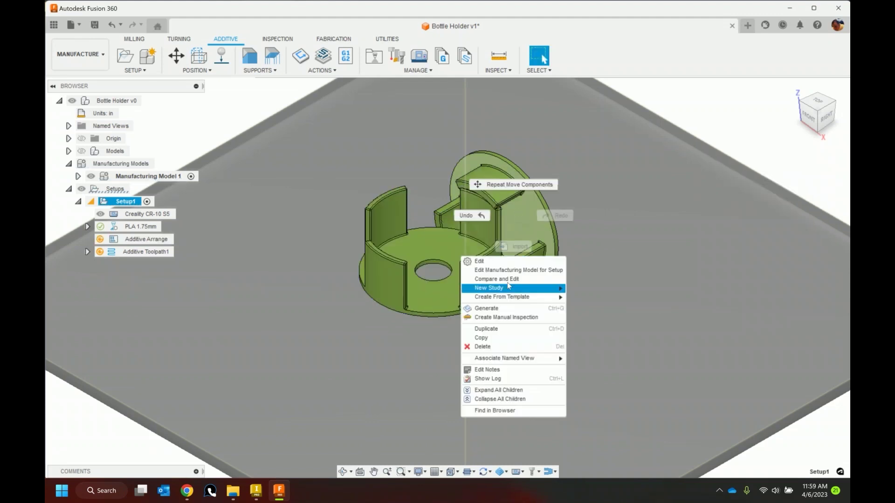
{"action": "left_click", "coordinate": [616, 190]}
Step: Rotate the Insert component -90 degrees about X so its disc lies parallel to the build plate
{"action": "key", "text": "m"}
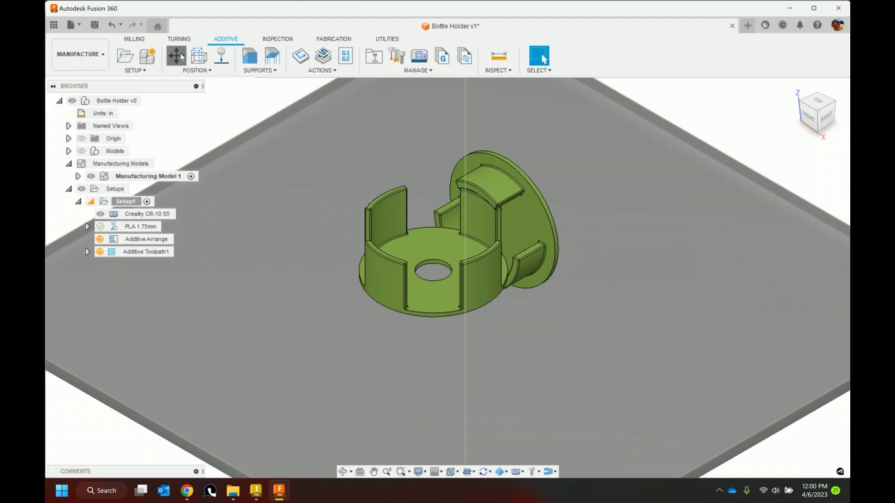
{"action": "left_click_drag", "start_coordinate": [537, 200], "coordinate": [561, 247]}
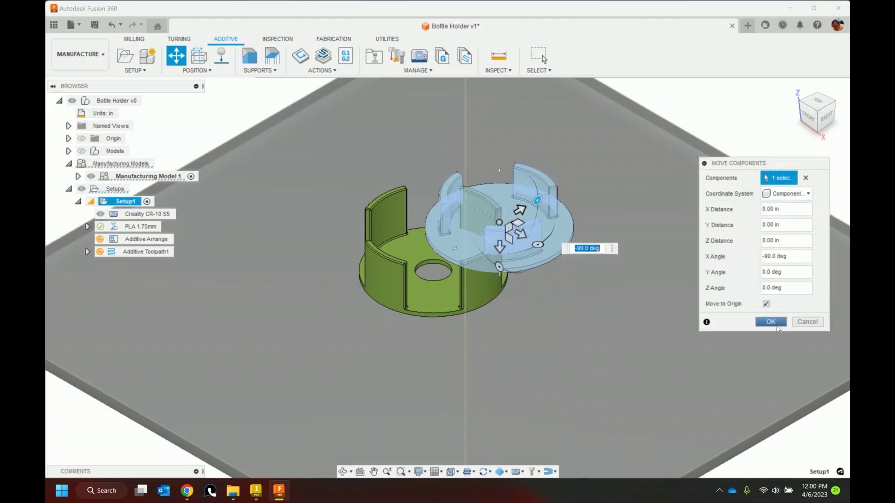
{"action": "left_click", "coordinate": [770, 321]}
Step: Move the Holder component about 2.328 in along its Z axis, away from the overlapping Insert
{"action": "left_click", "coordinate": [826, 116]}
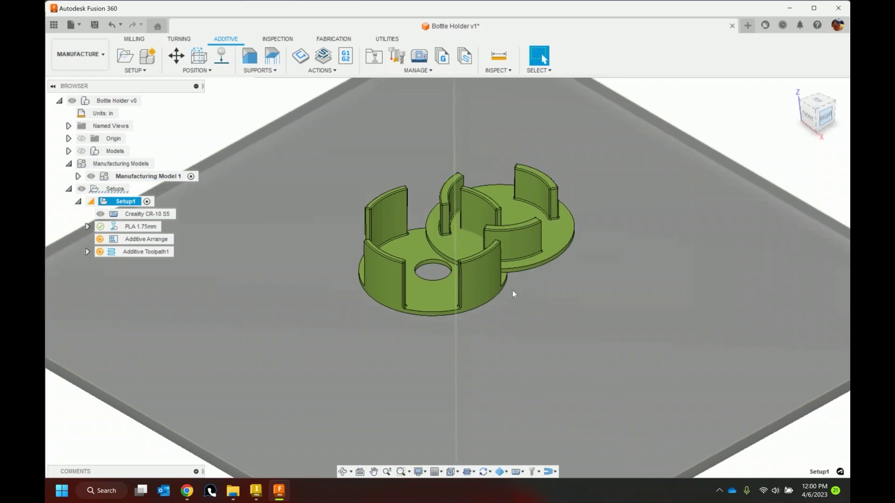
{"action": "left_click", "coordinate": [176, 55]}
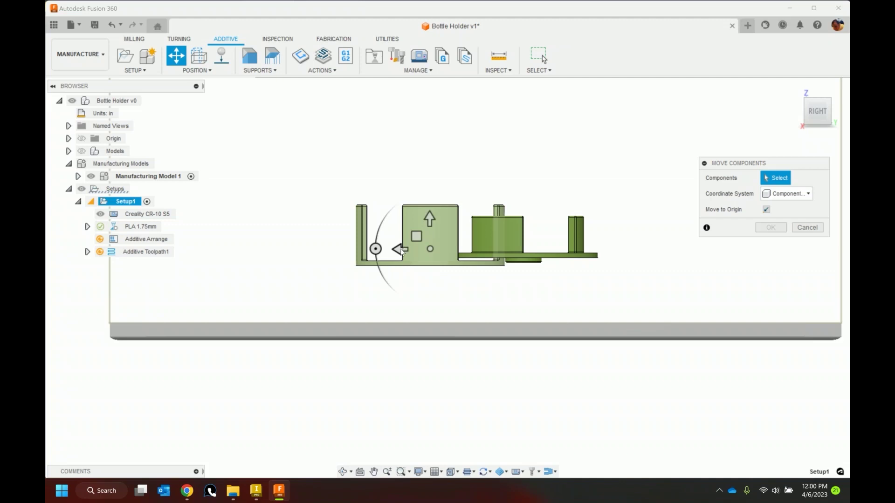
{"action": "left_click", "coordinate": [402, 251]}
{"action": "left_click_drag", "start_coordinate": [401, 251], "coordinate": [310, 235]}
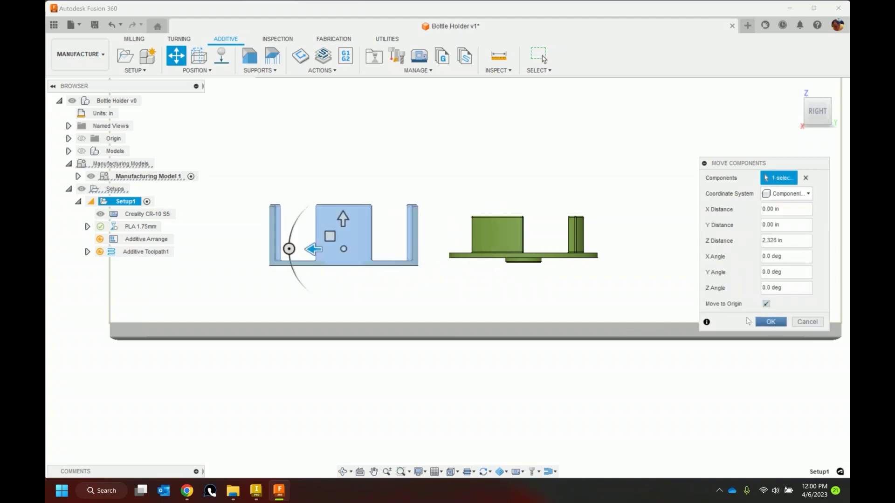
{"action": "left_click", "coordinate": [771, 322]}
Step: Place the Holder and the Insert components on the build platform with 0.00 in clearance
{"action": "left_click", "coordinate": [221, 56]}
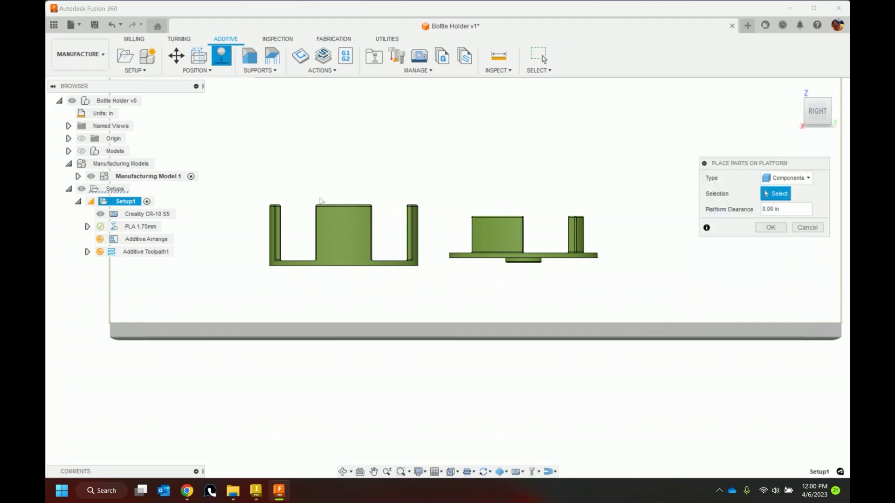
{"action": "left_click", "coordinate": [340, 225]}
{"action": "left_click", "coordinate": [771, 227]}
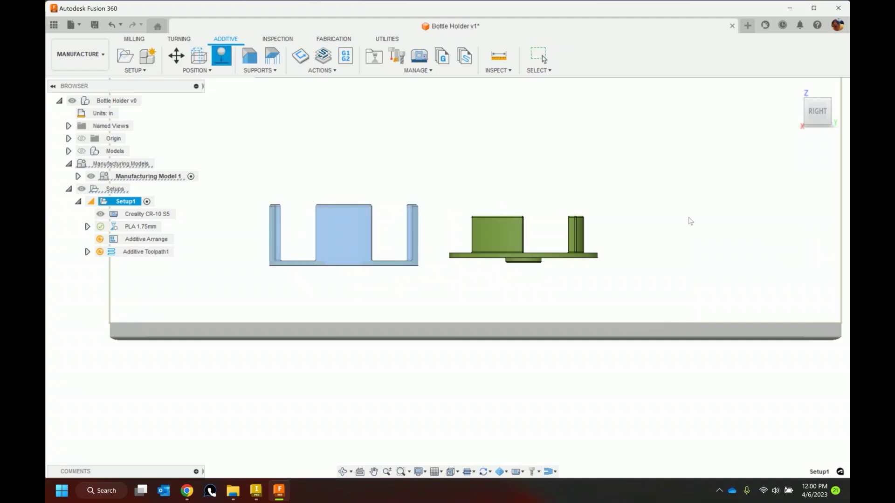
{"action": "left_click", "coordinate": [222, 56]}
{"action": "left_click", "coordinate": [496, 229]}
{"action": "left_click", "coordinate": [772, 227]}
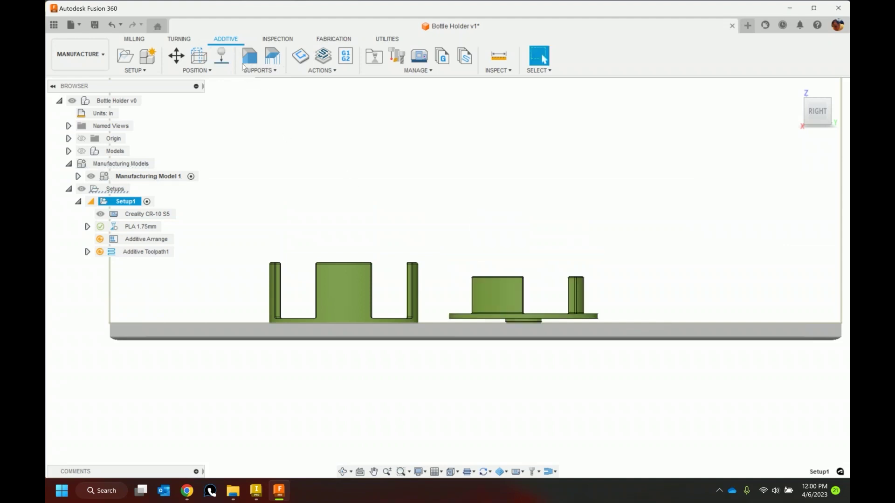
Step: Add a solid volume support beneath the Insert's disc with a 40 deg support overhang angle
{"action": "left_click", "coordinate": [251, 59]}
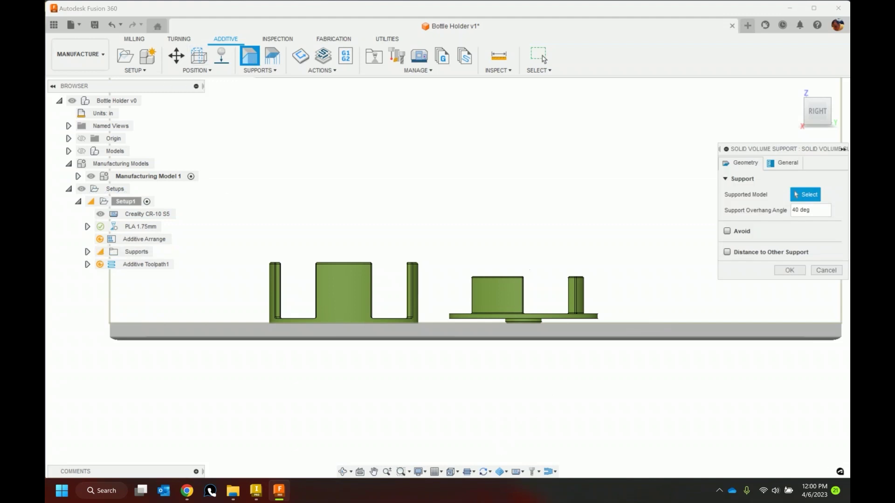
{"action": "middle_click_drag", "start_coordinate": [527, 264], "coordinate": [497, 289], "text": "shift"}
{"action": "left_click", "coordinate": [498, 289]}
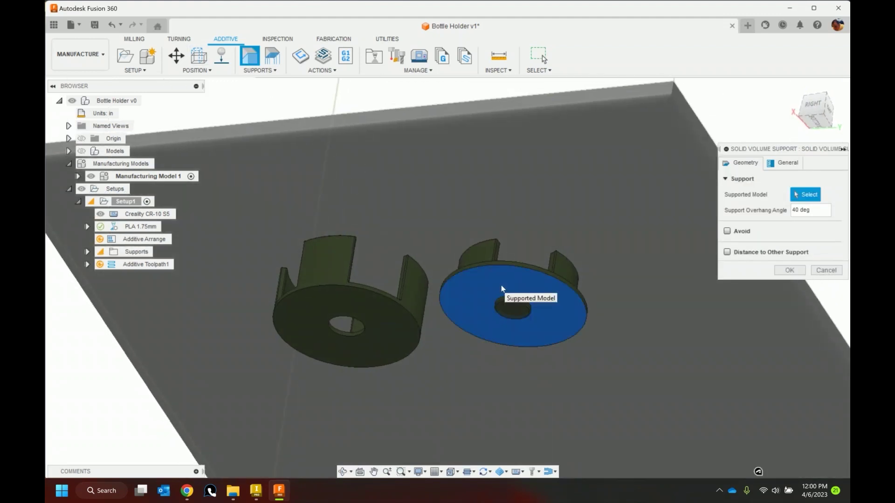
{"action": "left_click", "coordinate": [788, 271]}
{"action": "middle_click_drag", "start_coordinate": [521, 230], "coordinate": [510, 257], "text": "shift"}
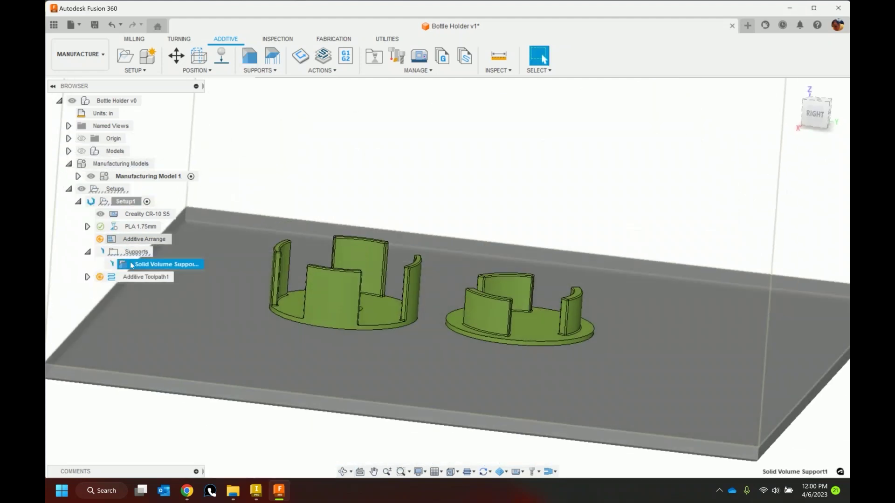
Step: Generate the additive toolpath for the supported parts
{"action": "right_click", "coordinate": [106, 278]}
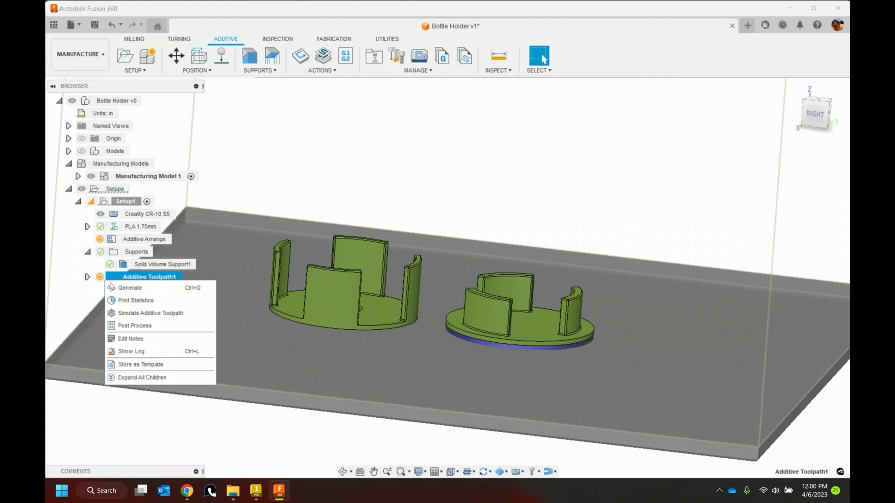
{"action": "left_click", "coordinate": [133, 289]}
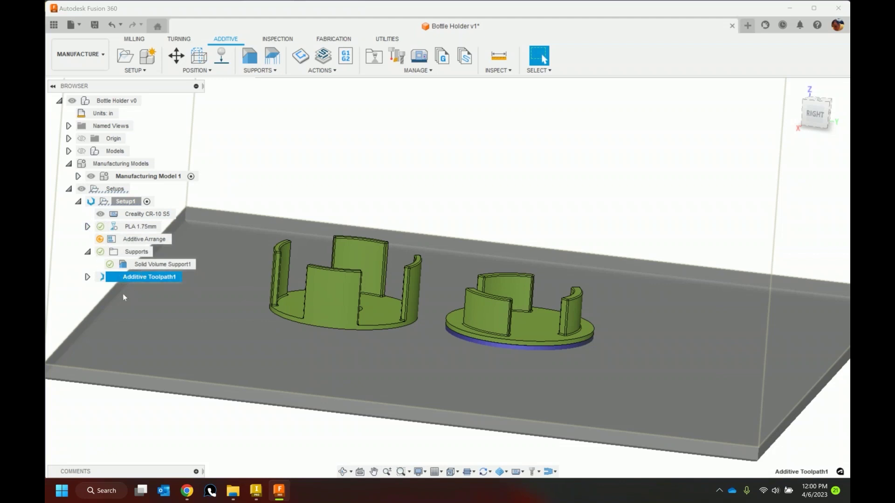
{"action": "mouse_move", "coordinate": [98, 281]}
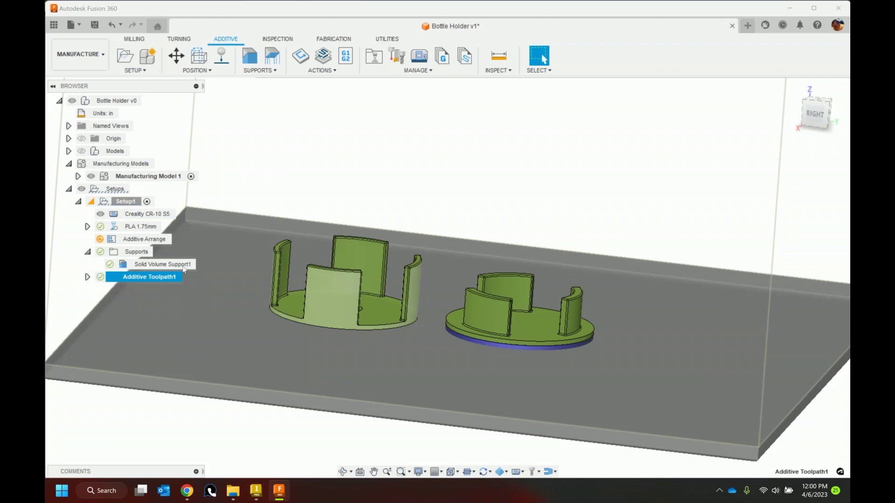
Step: Regenerate the outdated additive arrangement of both parts and generate the toolpath again
{"action": "right_click", "coordinate": [135, 240]}
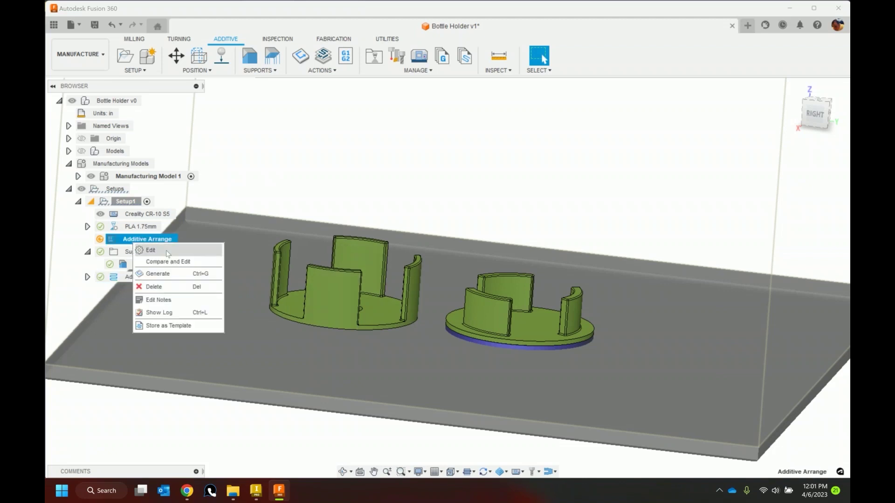
{"action": "left_click", "coordinate": [157, 274]}
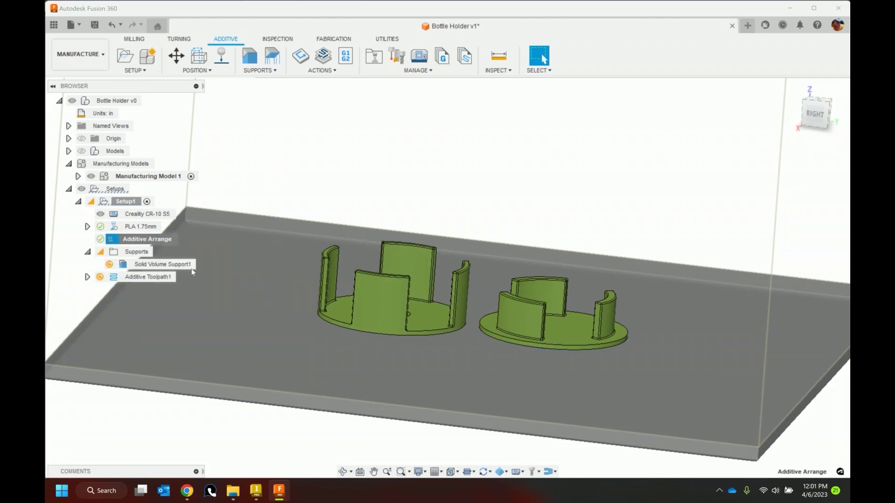
{"action": "right_click", "coordinate": [139, 278]}
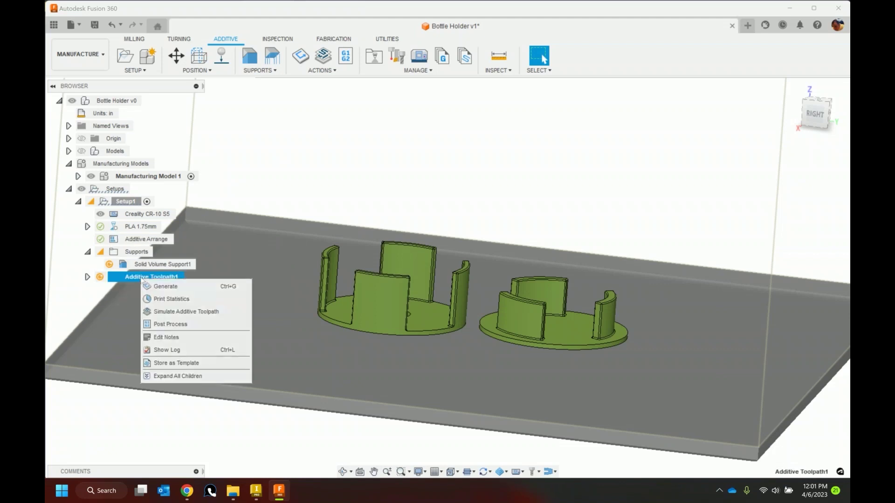
{"action": "left_click", "coordinate": [159, 285]}
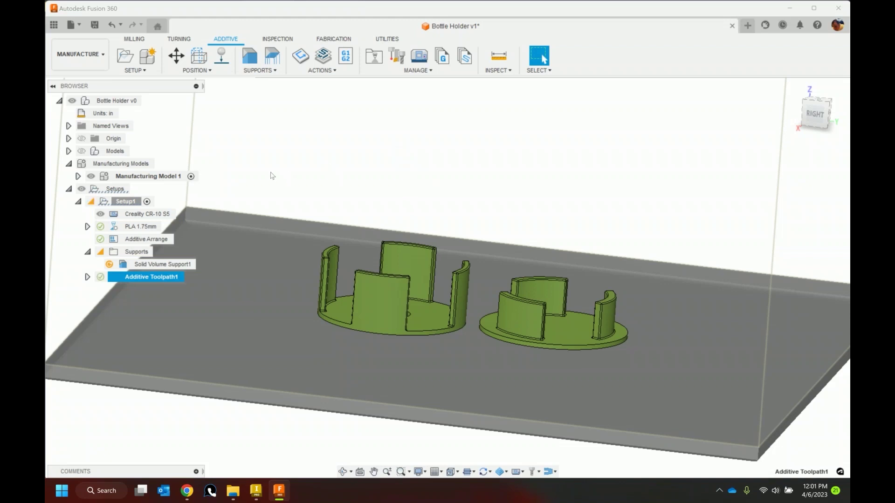
{"action": "mouse_move", "coordinate": [99, 277]}
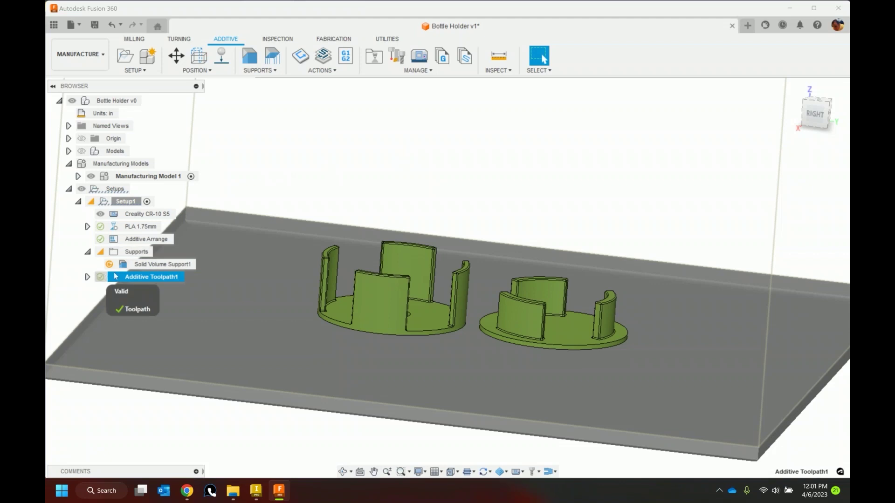
Step: Regenerate the outdated solid volume support and update the additive toolpath to include it
{"action": "right_click", "coordinate": [149, 265]}
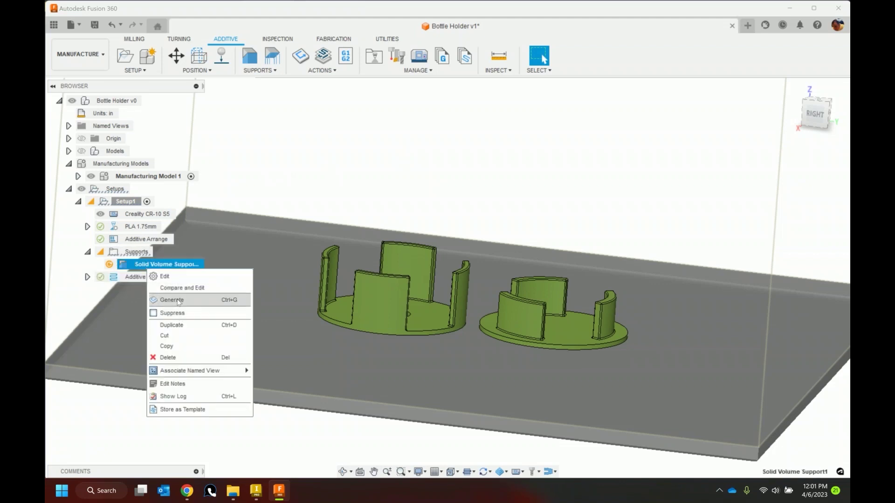
{"action": "left_click", "coordinate": [172, 301]}
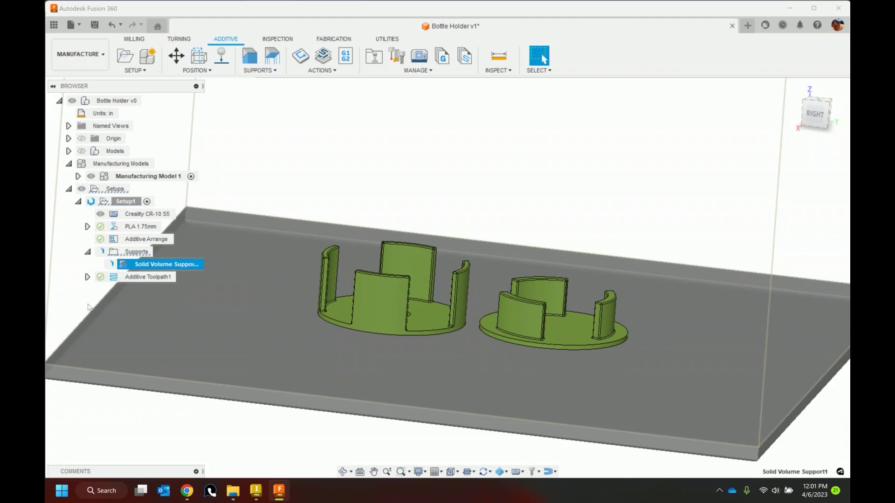
{"action": "right_click", "coordinate": [133, 278]}
{"action": "left_click", "coordinate": [154, 287]}
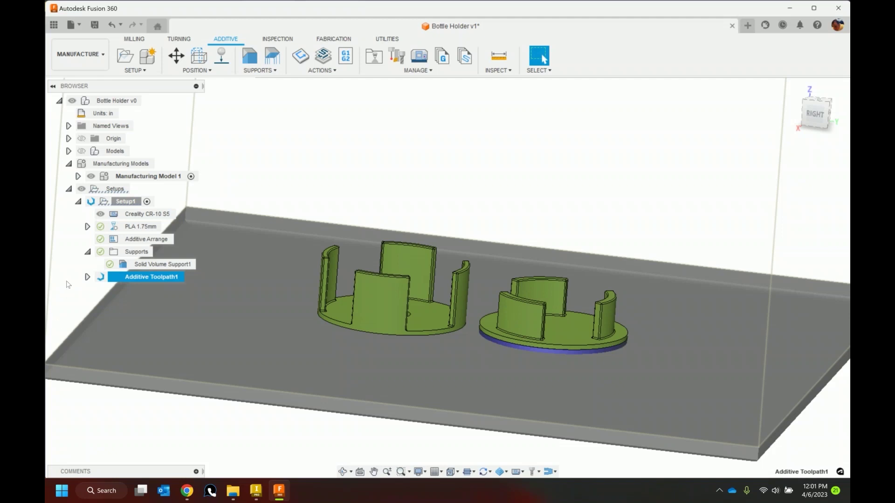
{"action": "mouse_move", "coordinate": [101, 280]}
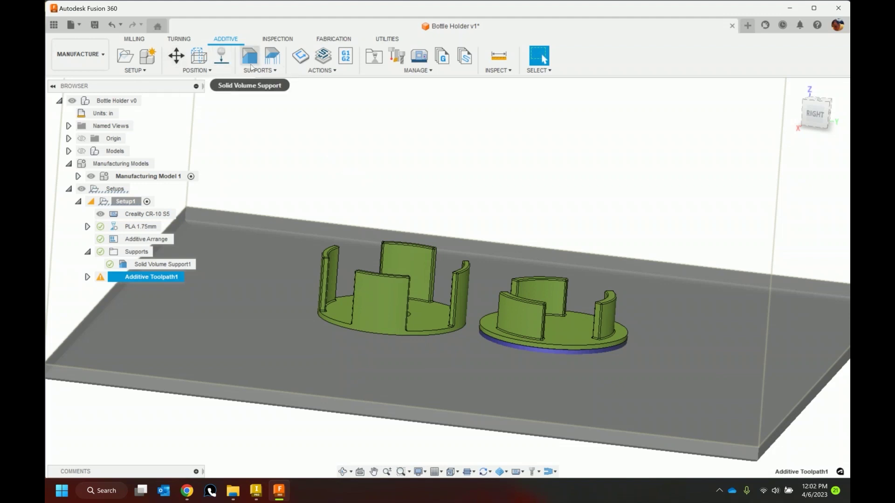
Step: Simulate the additive toolpath at increased playback speed to check the layers, and close the simulation
{"action": "left_click", "coordinate": [326, 62]}
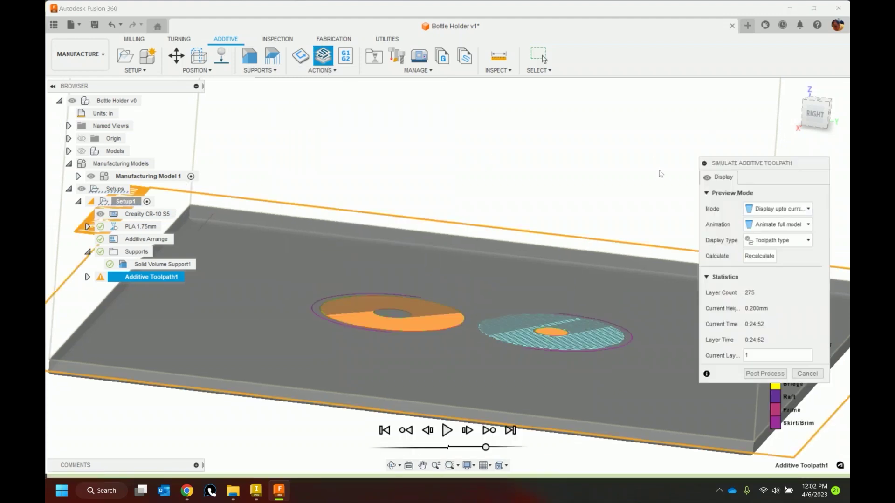
{"action": "left_click", "coordinate": [447, 430]}
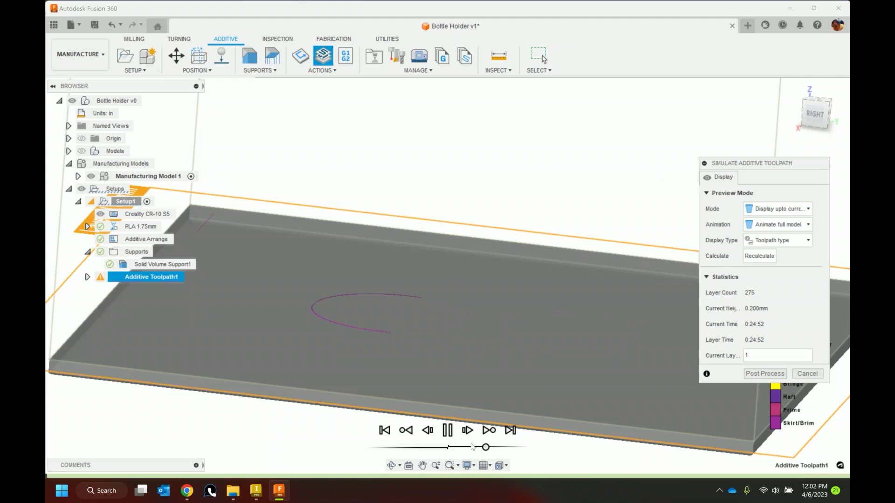
{"action": "left_click_drag", "start_coordinate": [486, 447], "coordinate": [511, 448]}
{"action": "left_click_drag", "start_coordinate": [766, 164], "coordinate": [708, 93]}
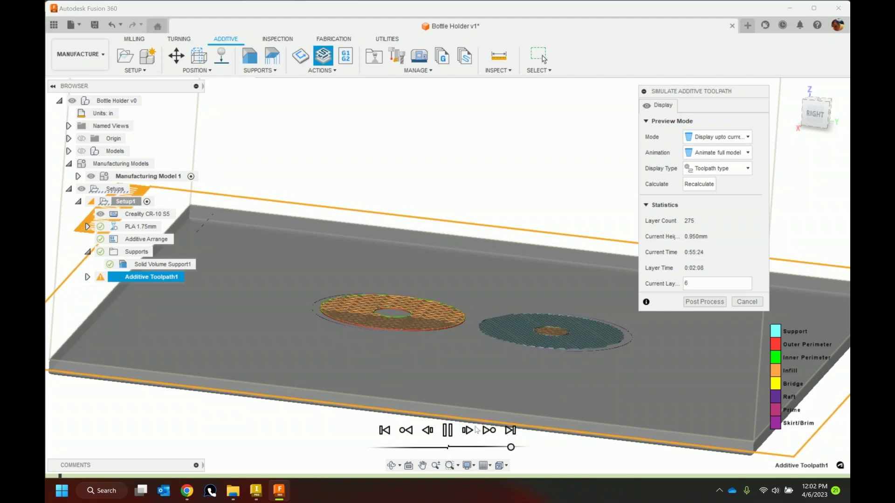
{"action": "left_click", "coordinate": [738, 301]}
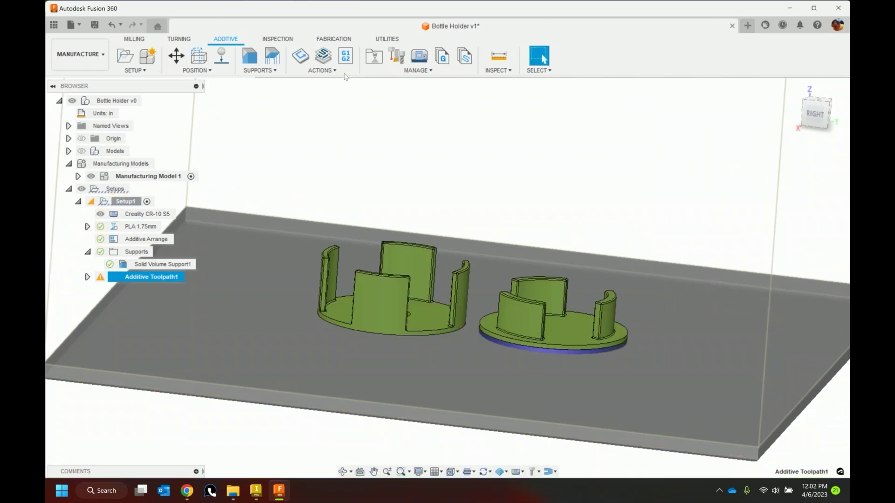
Step: Post-process the toolpath to the Desktop as program 1001 in G-code for the Creality CR-10 S5, with the temperature tower disabled
{"action": "left_click", "coordinate": [345, 56]}
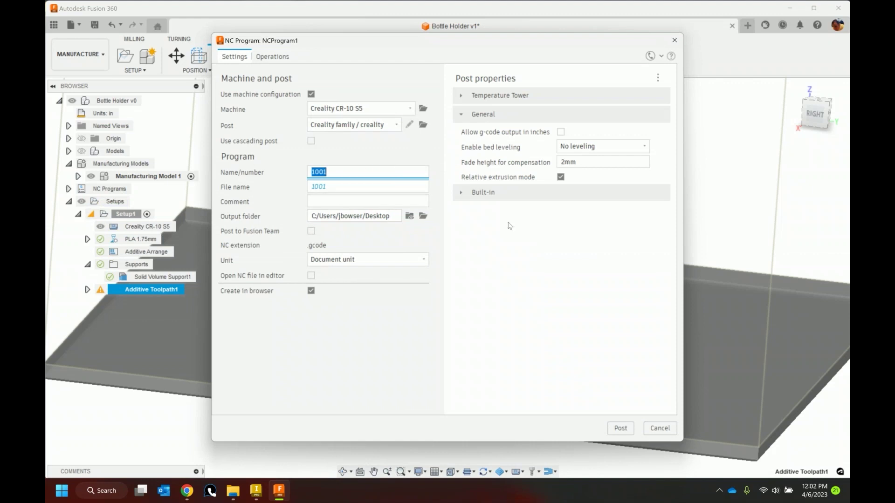
{"action": "left_click", "coordinate": [462, 98]}
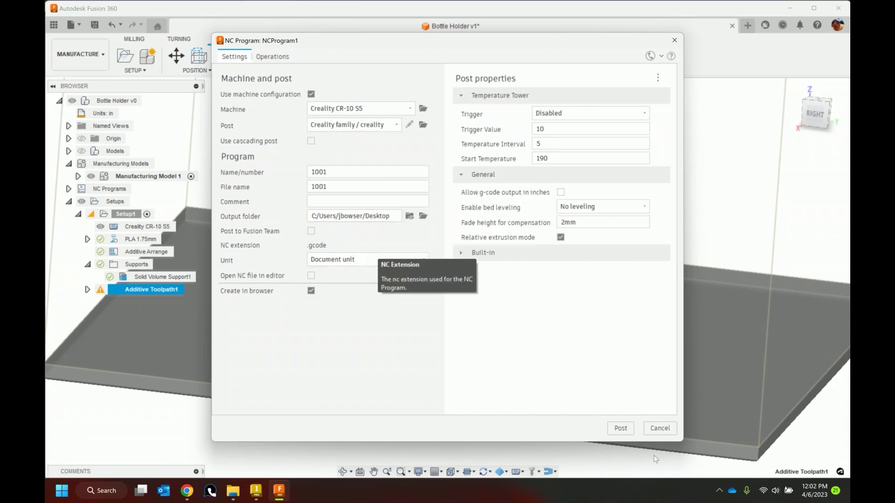
{"action": "left_click", "coordinate": [620, 428]}
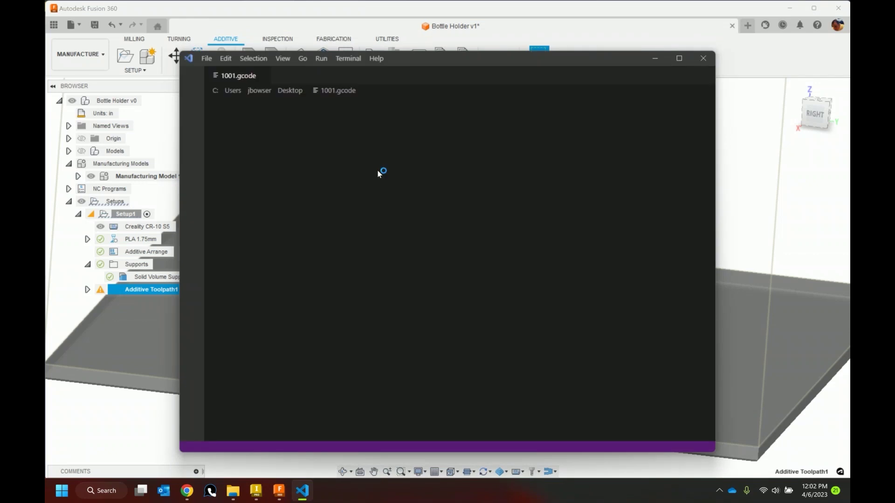
Step: Review the header and layer moves of 1001.gcode in Visual Studio Code, dismissing its notifications, and close the editor
{"action": "scroll", "coordinate": [452, 179], "scroll_direction": "down", "scroll_amount": 1}
{"action": "scroll", "coordinate": [442, 179], "scroll_direction": "down", "scroll_amount": 5}
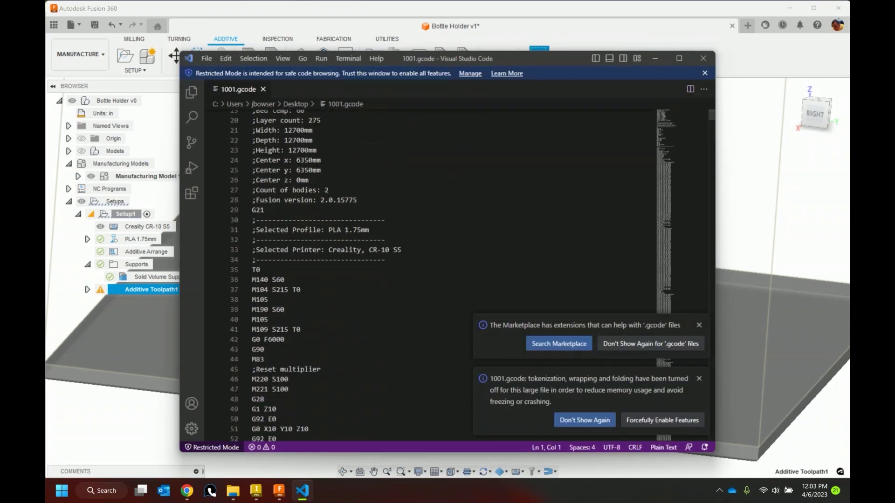
{"action": "left_click", "coordinate": [699, 324]}
{"action": "left_click", "coordinate": [699, 379]}
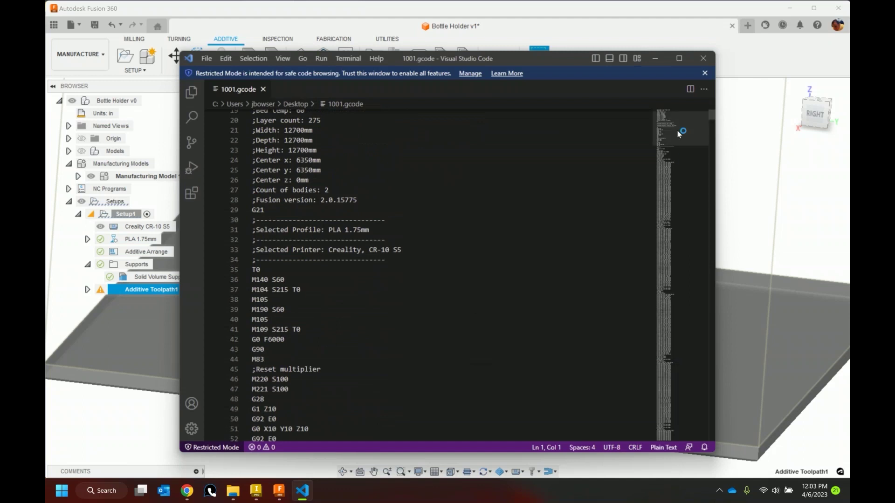
{"action": "scroll", "coordinate": [331, 258], "scroll_direction": "down", "scroll_amount": 3}
{"action": "scroll", "coordinate": [331, 258], "scroll_direction": "down", "scroll_amount": 5}
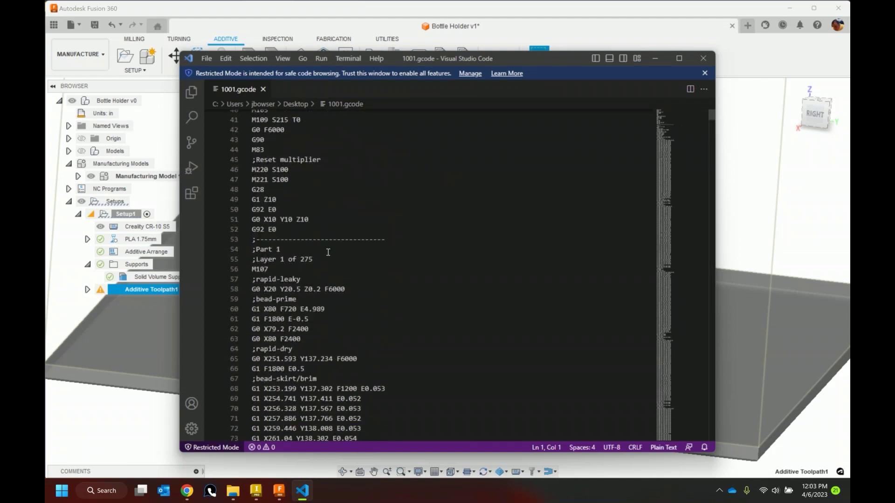
{"action": "scroll", "coordinate": [386, 232], "scroll_direction": "down", "scroll_amount": 3}
{"action": "scroll", "coordinate": [377, 243], "scroll_direction": "down", "scroll_amount": 8}
{"action": "scroll", "coordinate": [452, 219], "scroll_direction": "down", "scroll_amount": 20}
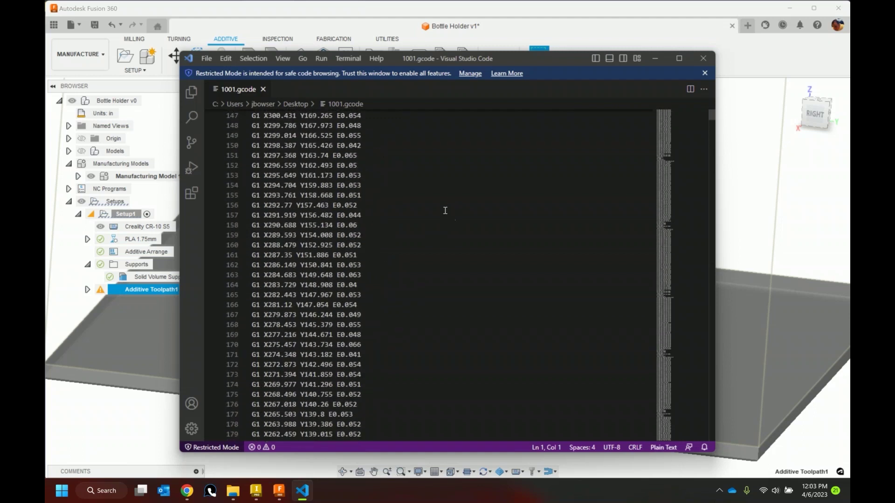
{"action": "scroll", "coordinate": [648, 127], "scroll_direction": "down", "scroll_amount": 20}
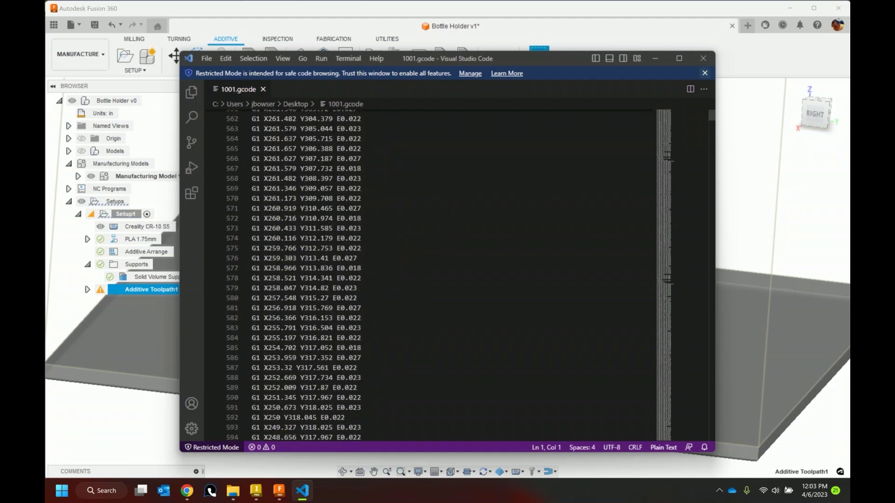
{"action": "left_click", "coordinate": [703, 59]}
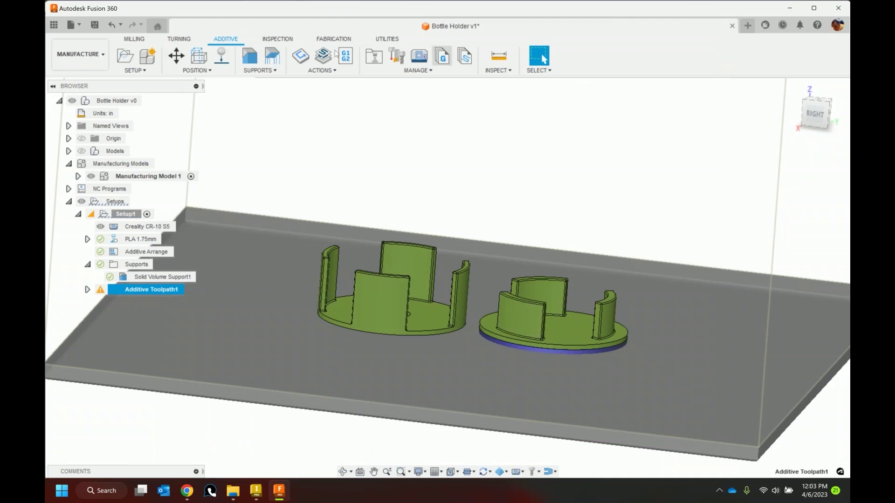
Step: Save the Bottle Holder design as a new version with the description User Saved
{"action": "left_click", "coordinate": [95, 24]}
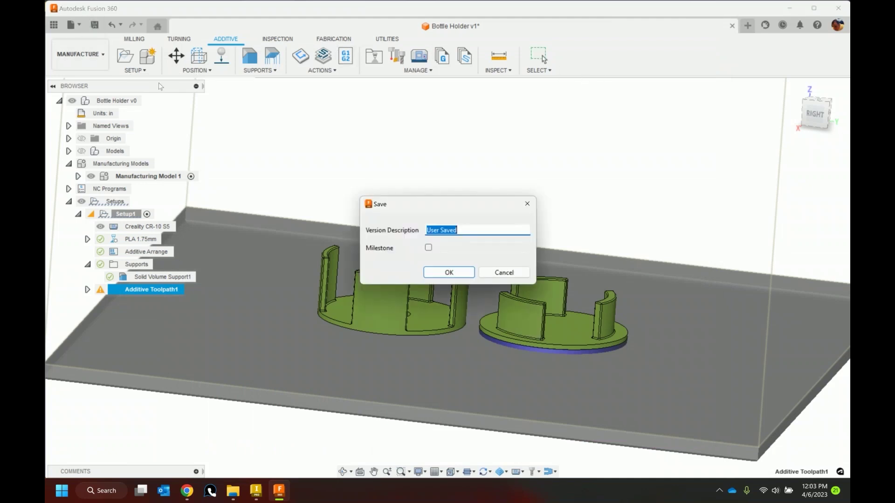
{"action": "left_click", "coordinate": [451, 271]}
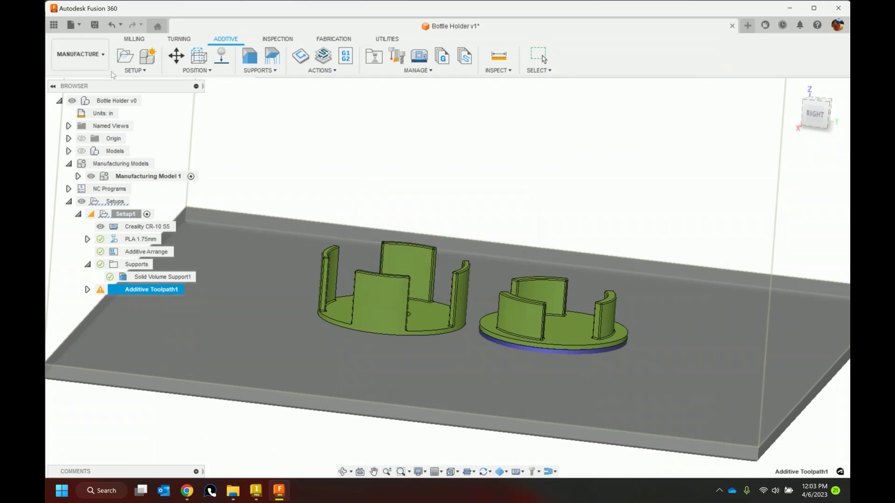
Step: Return to the Design workspace with the assembly in its home view, and switch back to Inventor
{"action": "left_click", "coordinate": [79, 54]}
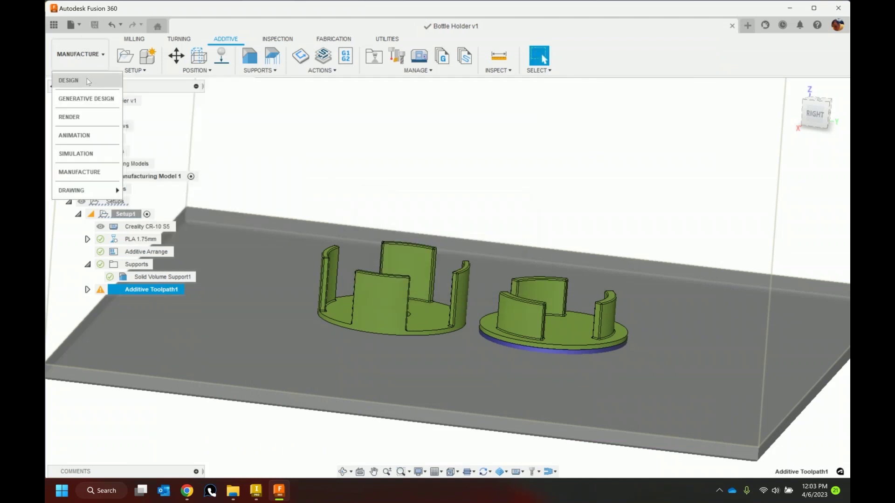
{"action": "left_click", "coordinate": [70, 83]}
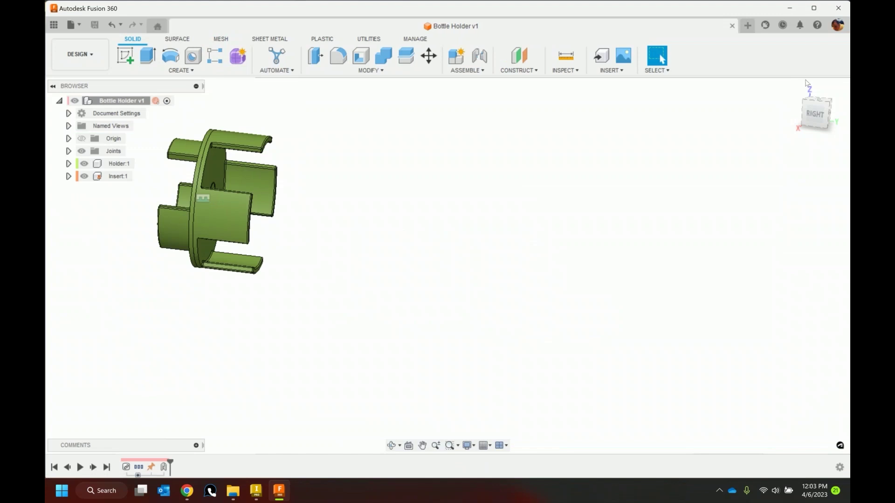
{"action": "left_click", "coordinate": [792, 103]}
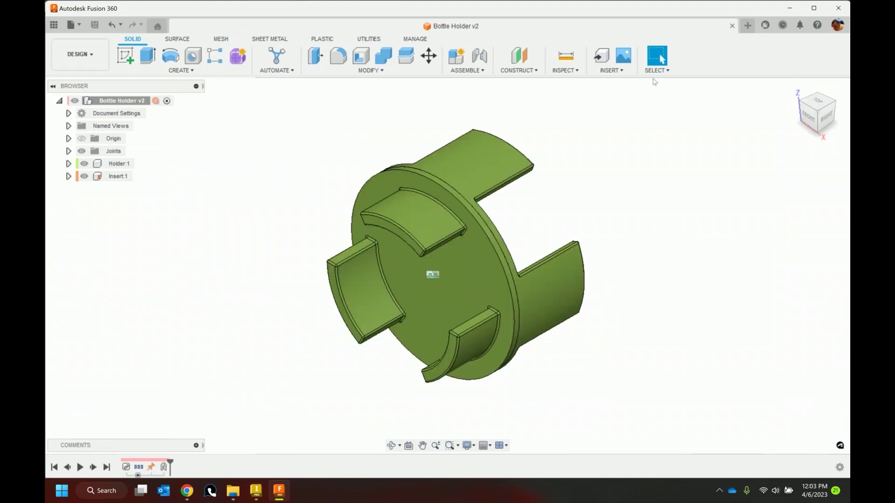
{"action": "left_click", "coordinate": [791, 8]}
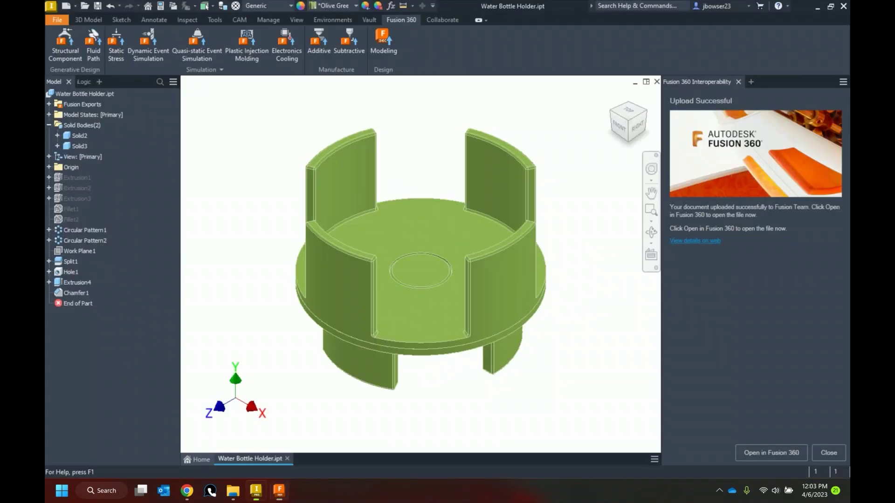